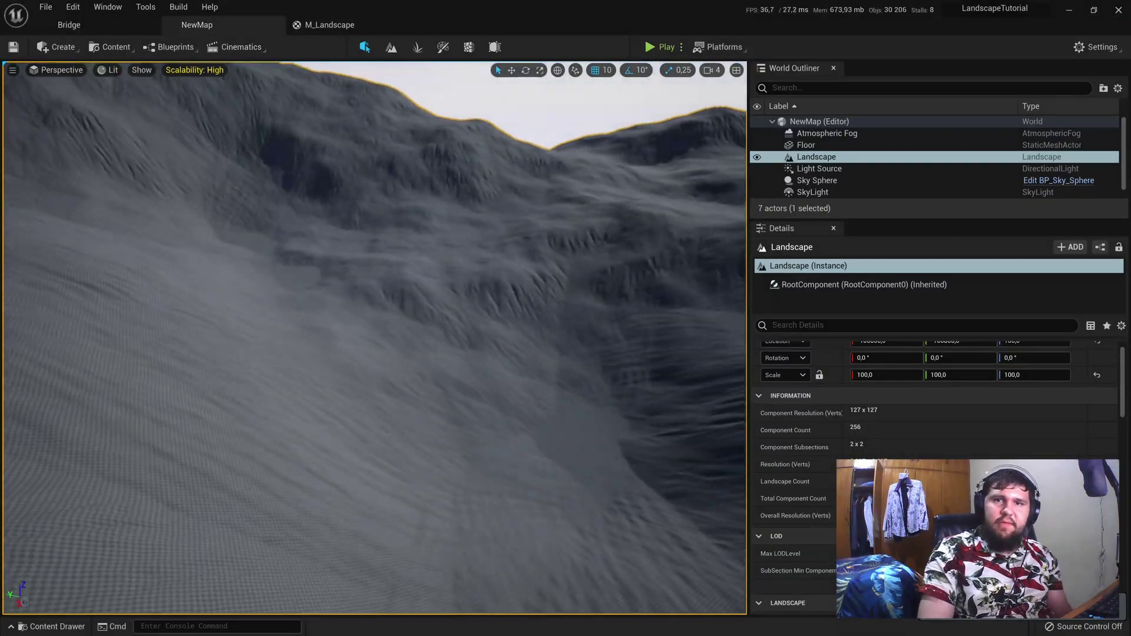
- Set the Mapping Scale of the LandscapeCoords node in M_Landscape to 10 and save the material
right_click_drag(374, 335, 421, 398)
left_click(330, 25)
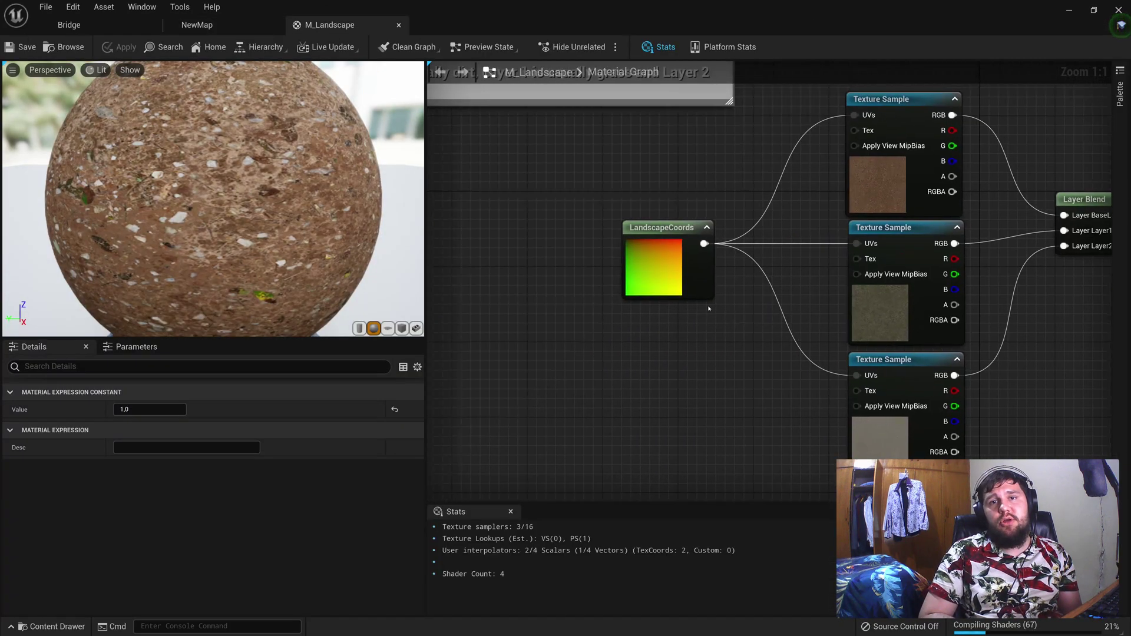
left_click(635, 256)
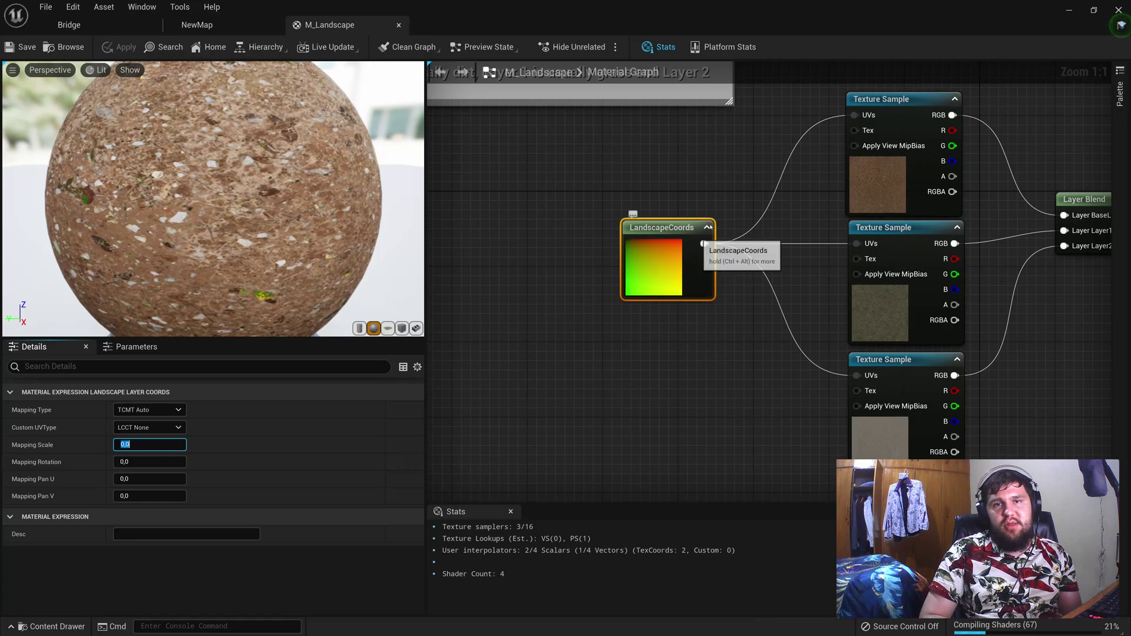
key("Return")
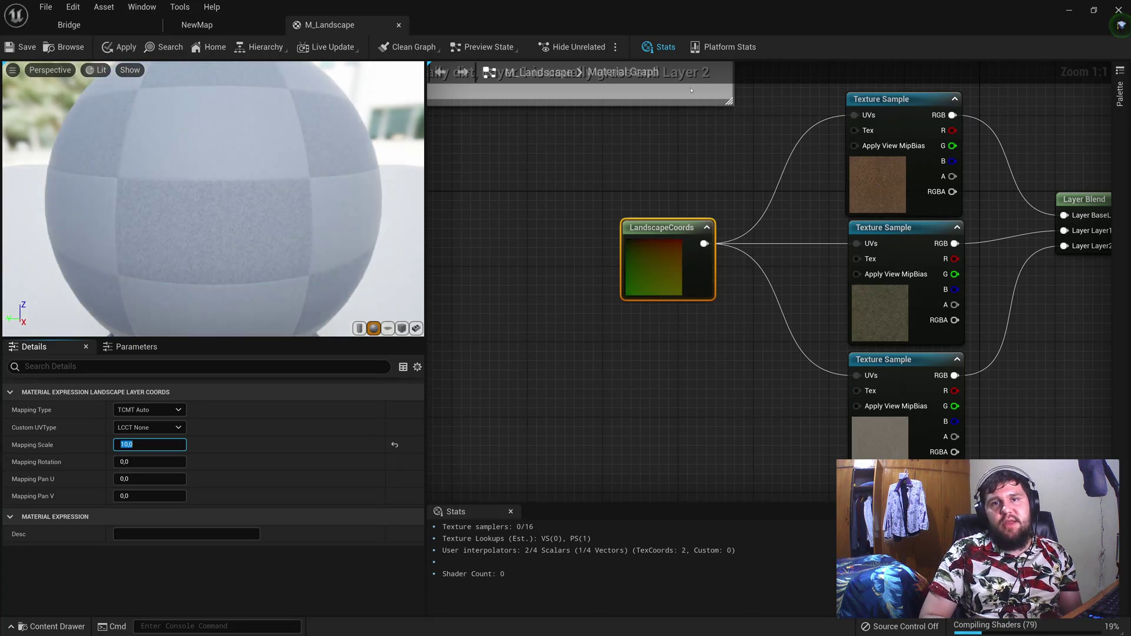
left_click(24, 47)
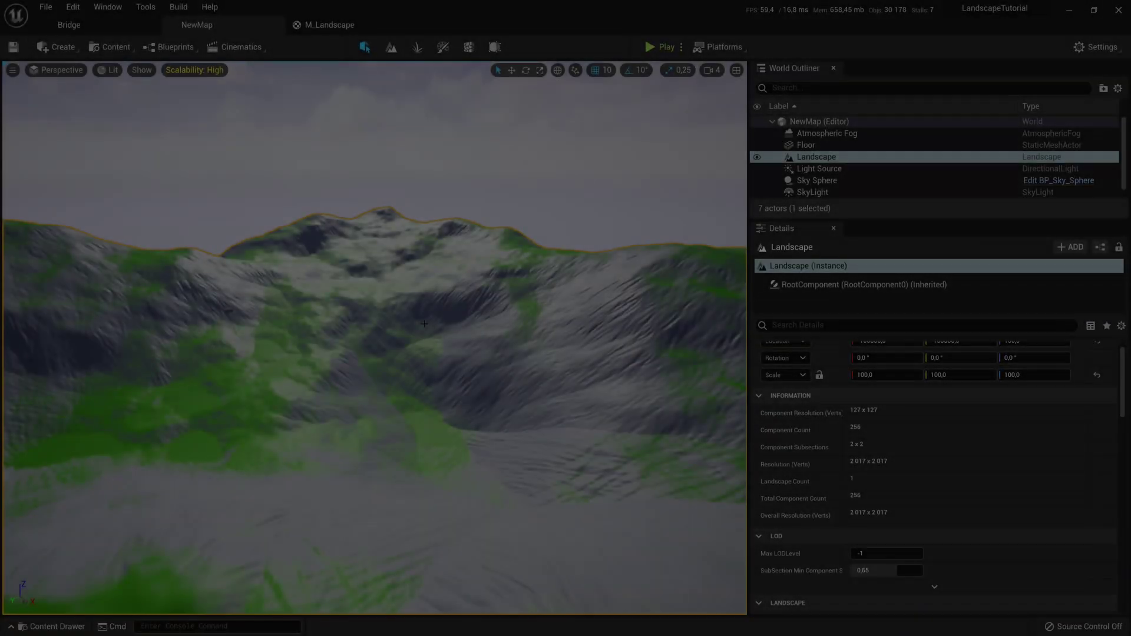
- Examine the painted landscape, the color nodes in the M_Landscape graph and the local Megascans assets in Bridge
right_click_drag(424, 324, 398, 296)
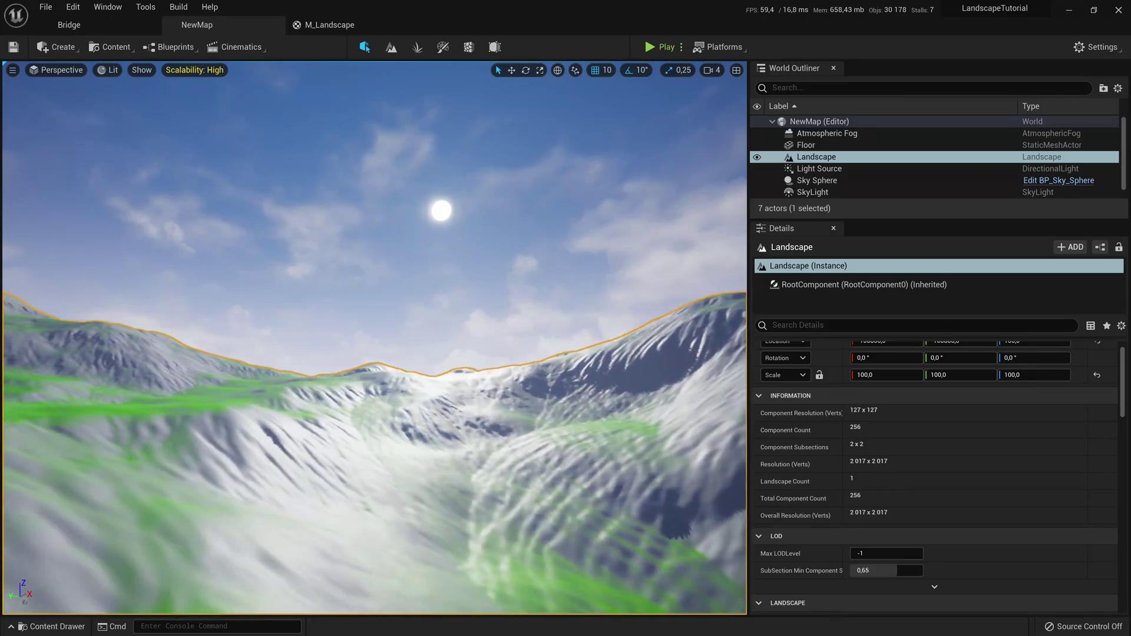
right_click_drag(398, 296, 368, 330)
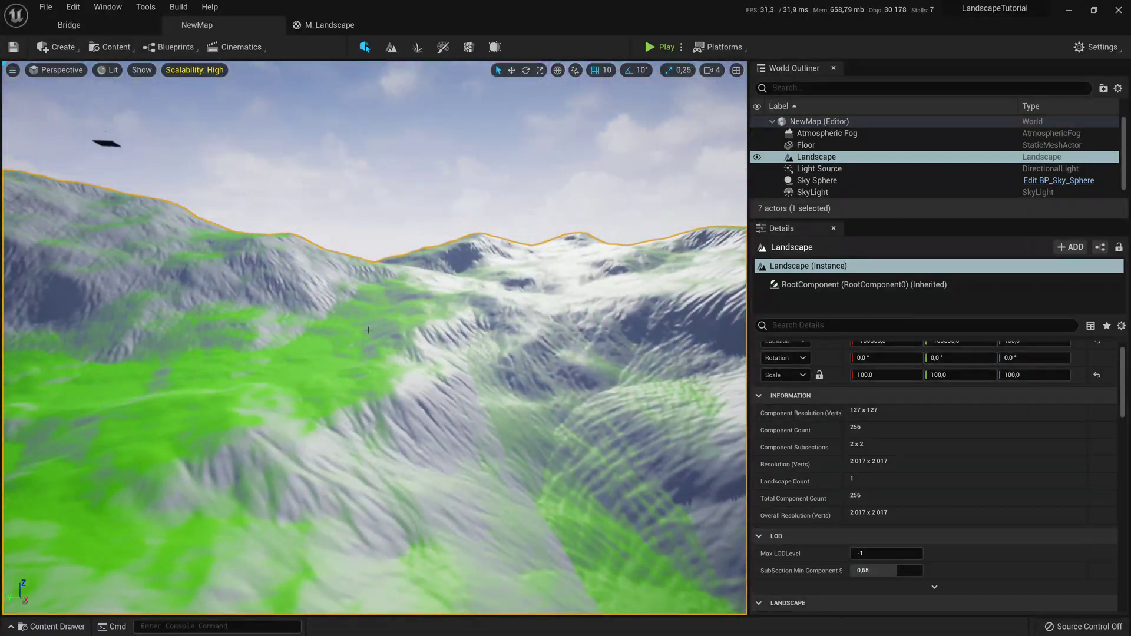
left_click(339, 25)
scroll(601, 359, "up", 3)
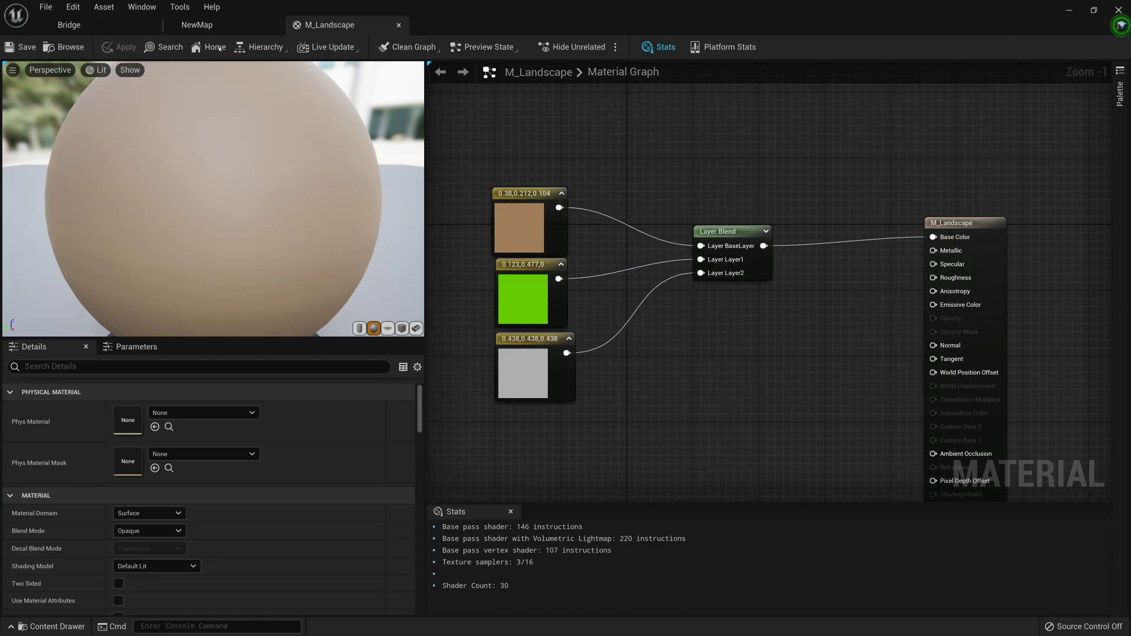
left_click(191, 25)
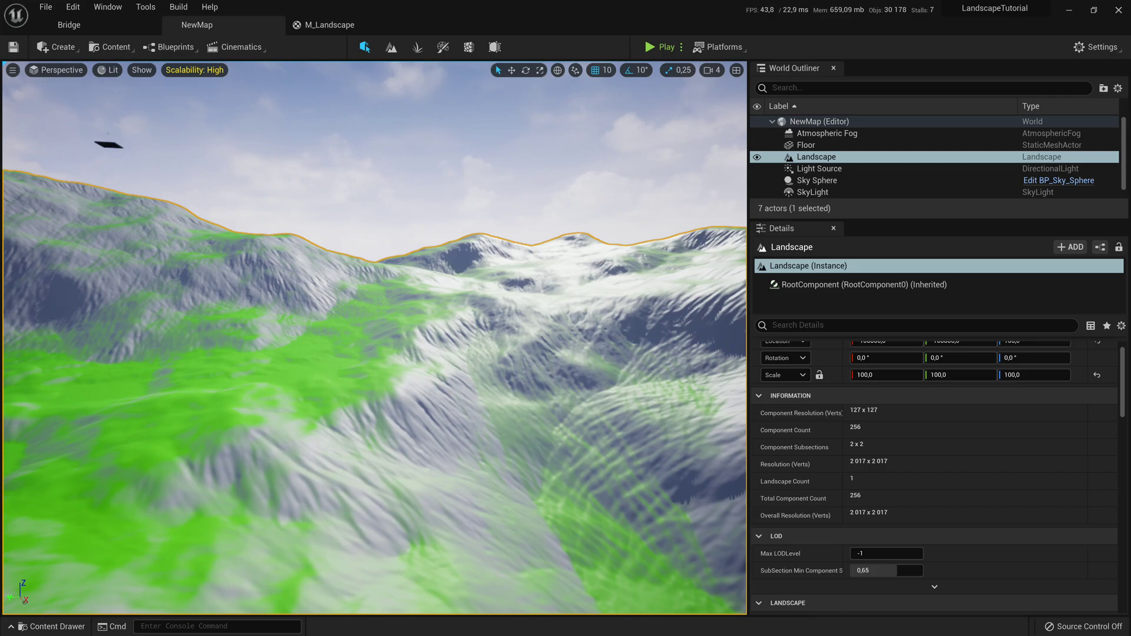
right_click(448, 354)
right_click_drag(448, 354, 412, 377)
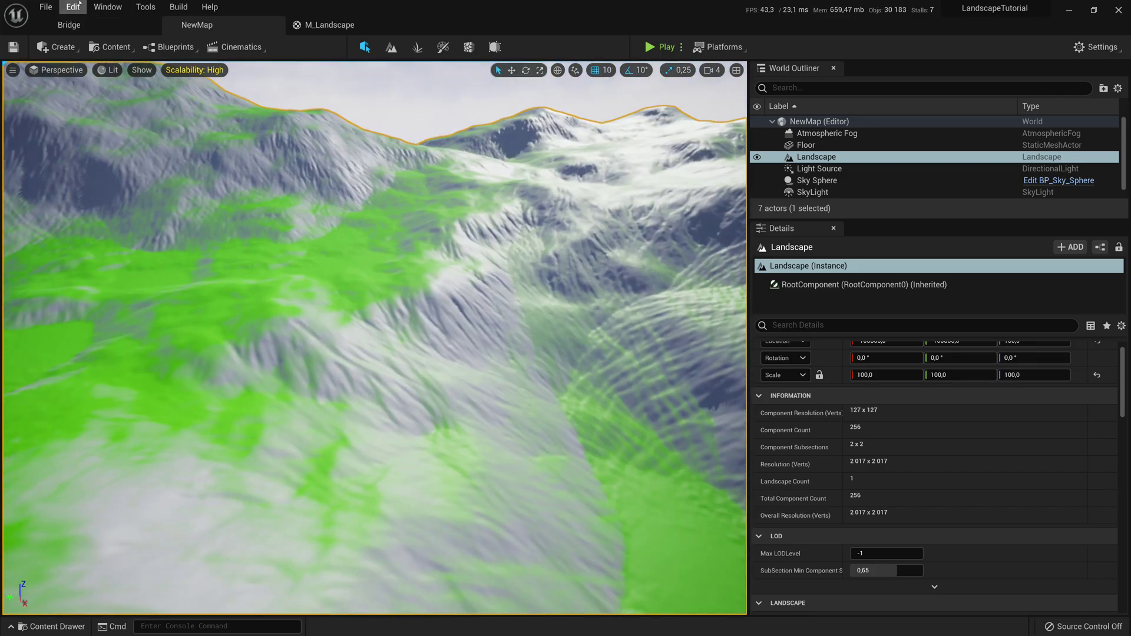
left_click(90, 29)
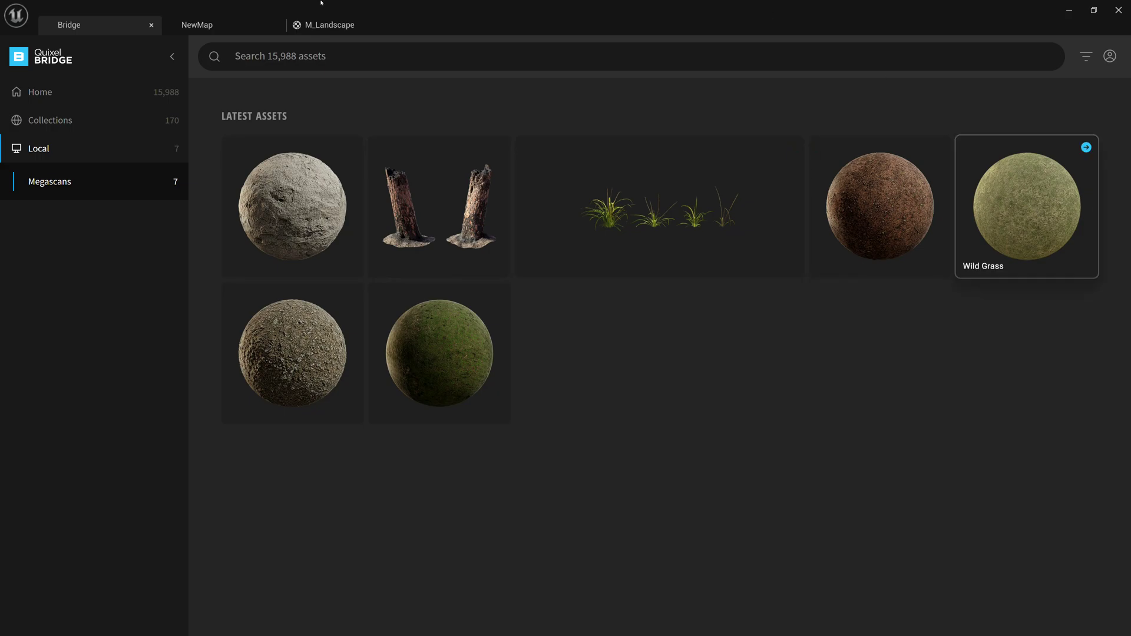
left_click(259, 24)
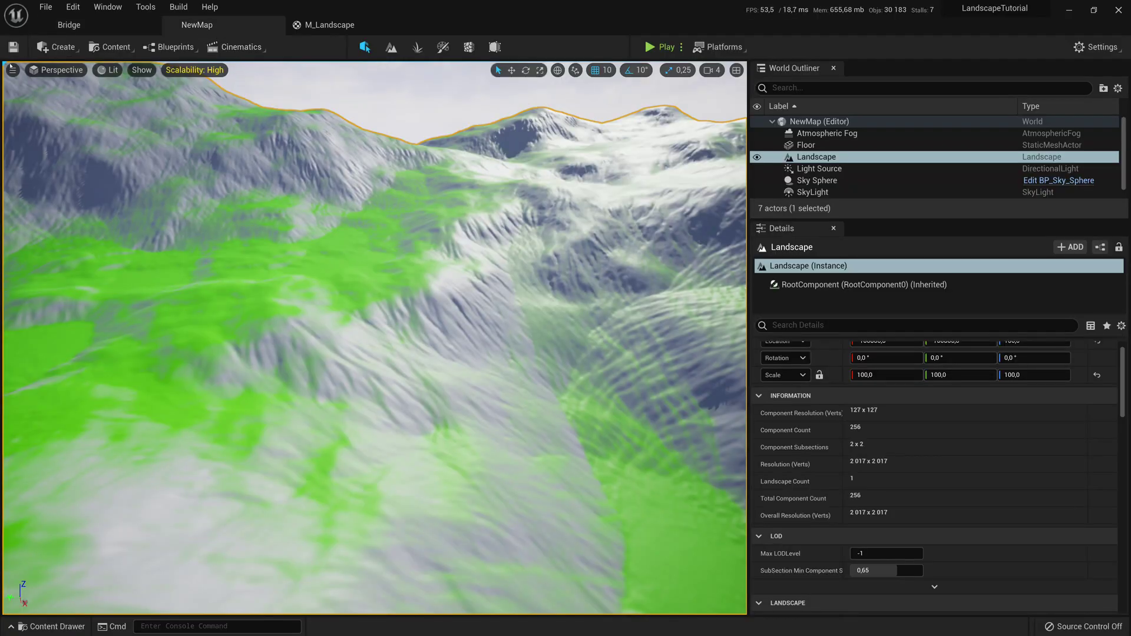
- Browse the project content to the Megascans Surfaces folder and look over the imported surface folders
left_click(106, 46)
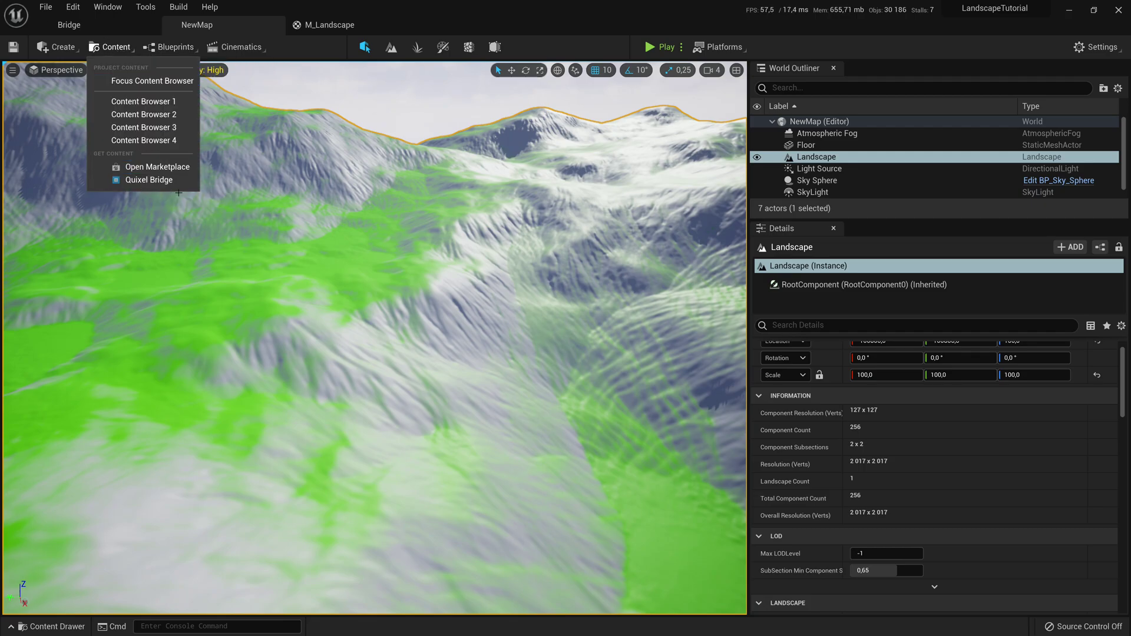
right_click_drag(298, 257, 298, 257)
key("ctrl+space")
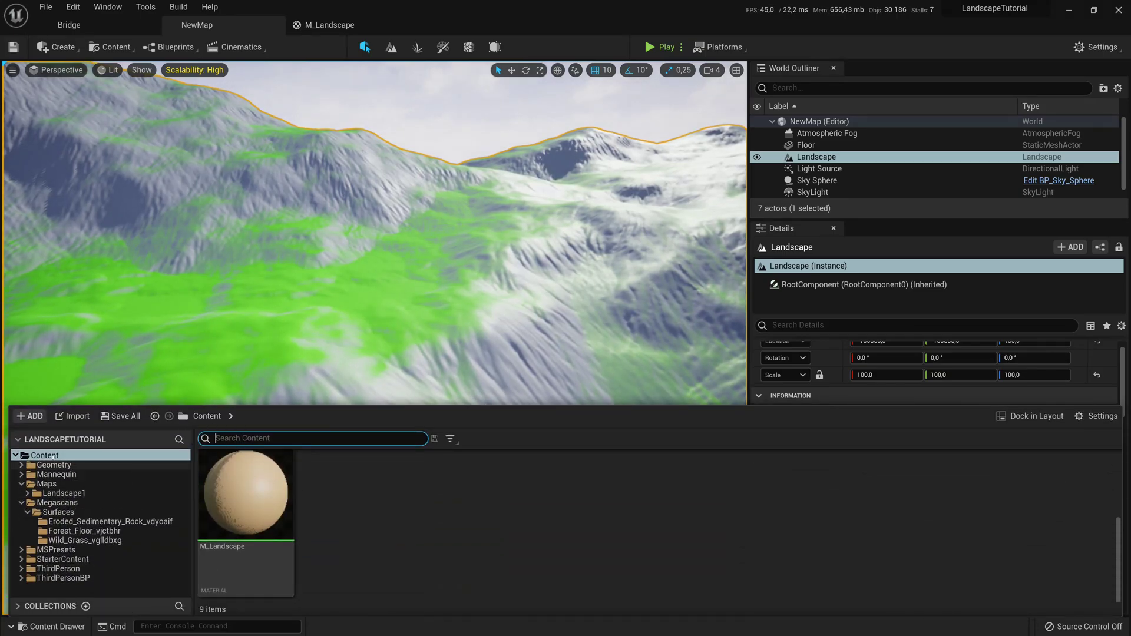
left_click(59, 455)
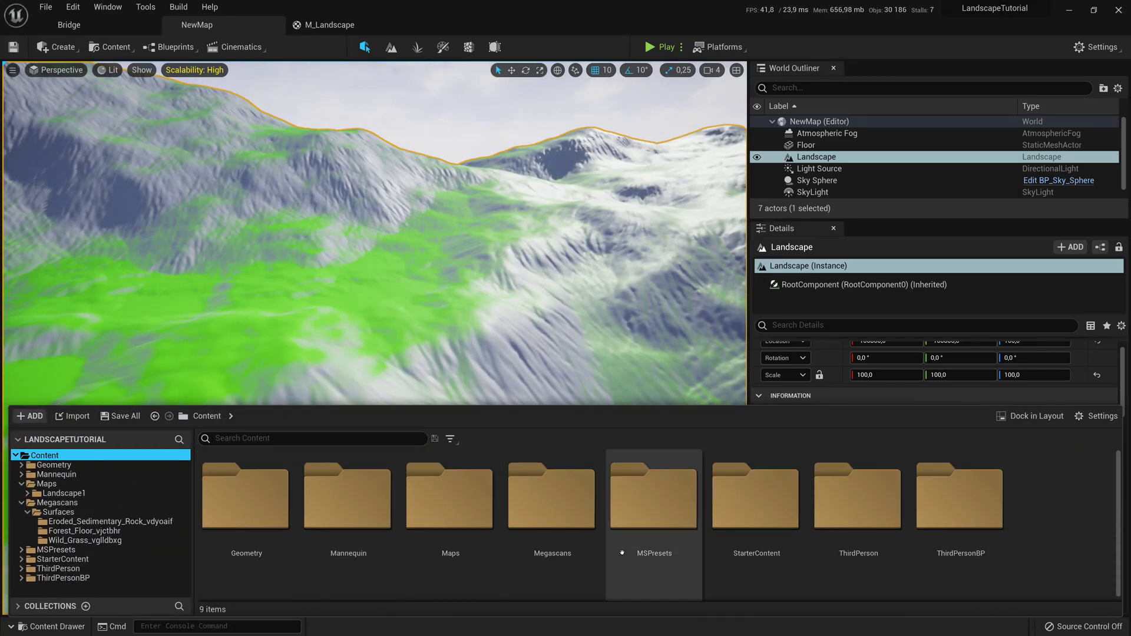
double_click(547, 522)
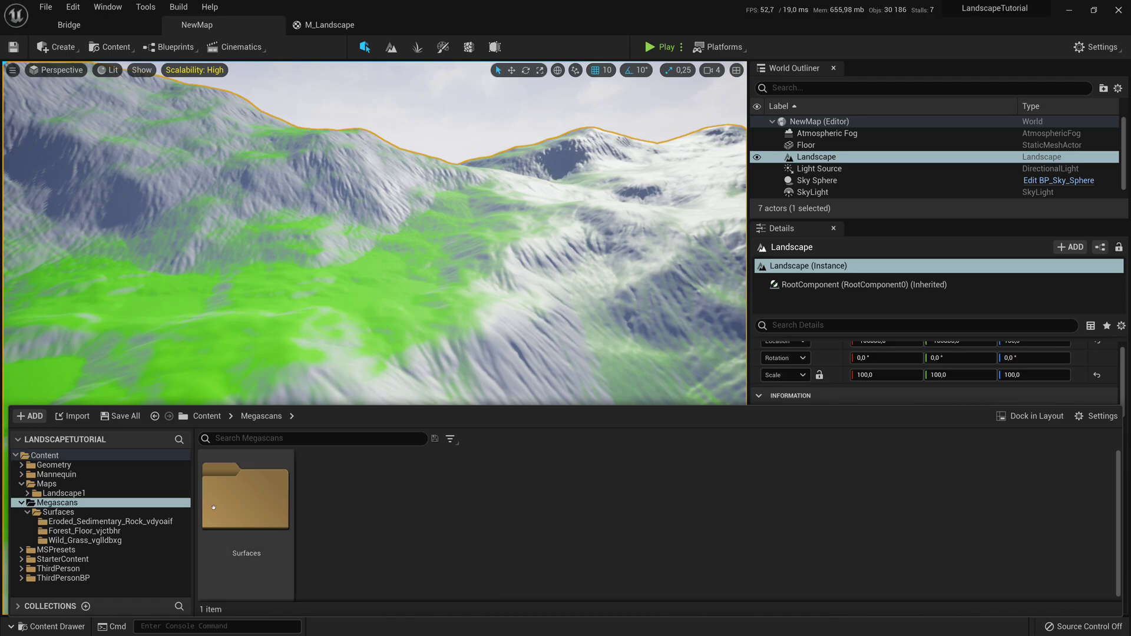
double_click(218, 504)
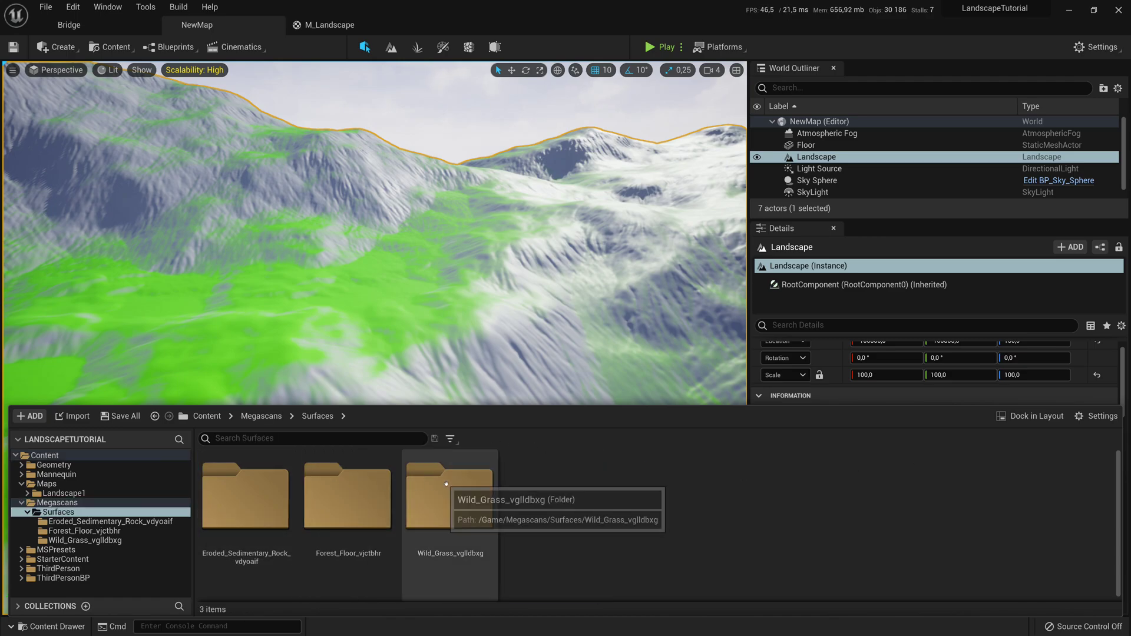
right_click_drag(412, 265, 253, 206)
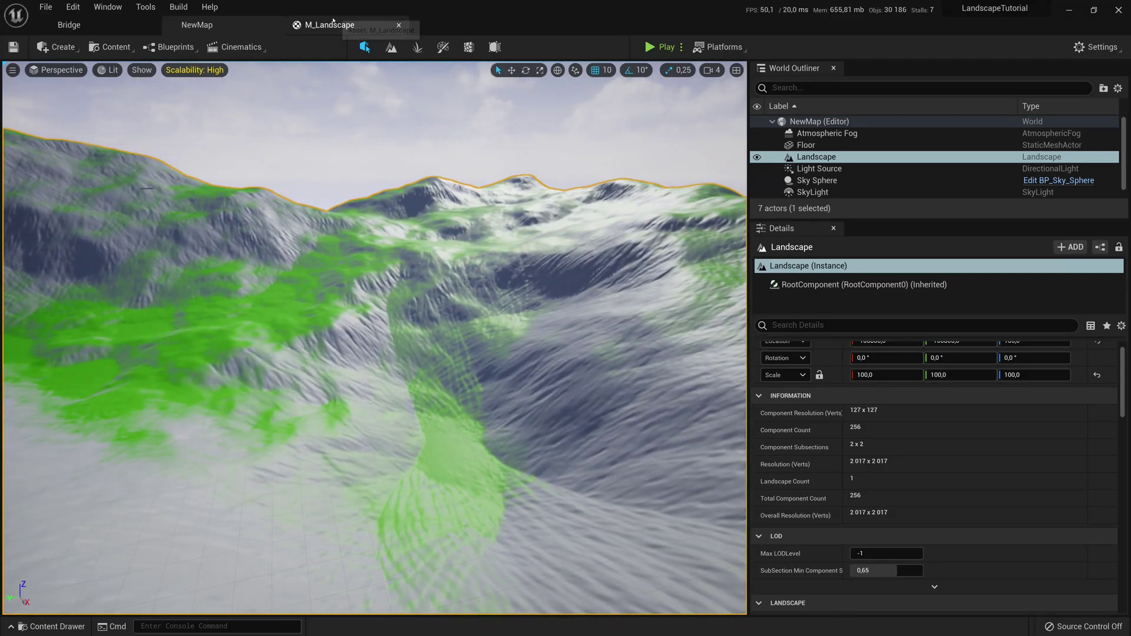
- Delete the three constant color nodes feeding the Layer Blend in the M_Landscape material graph
left_click(333, 22)
scroll(758, 474, "down", 2)
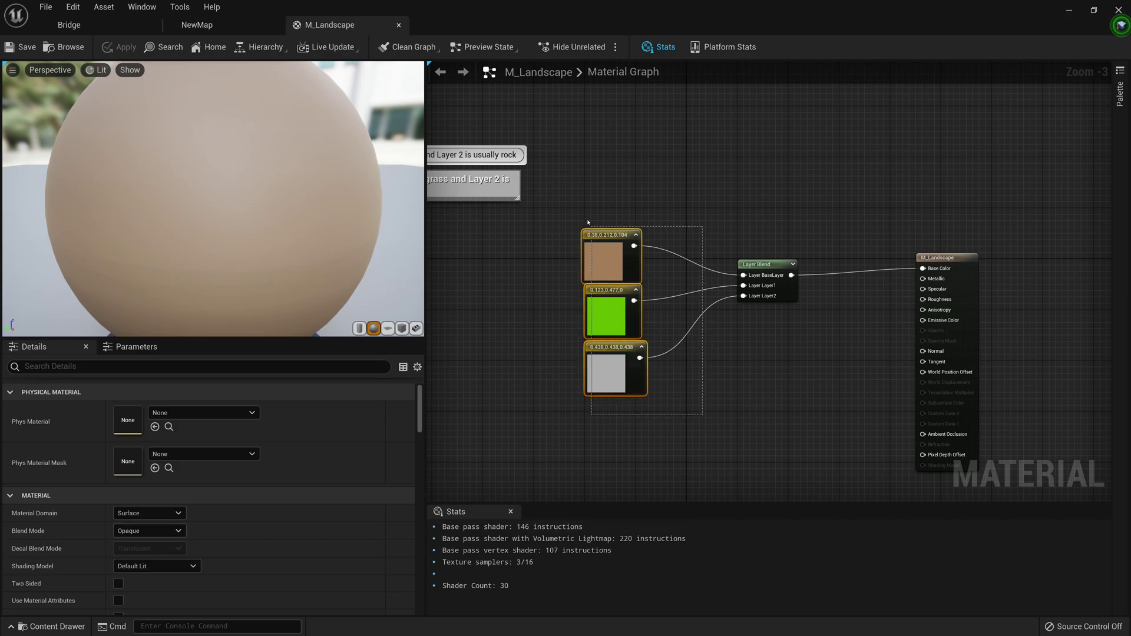
left_click_drag(563, 192, 571, 193)
key("Delete")
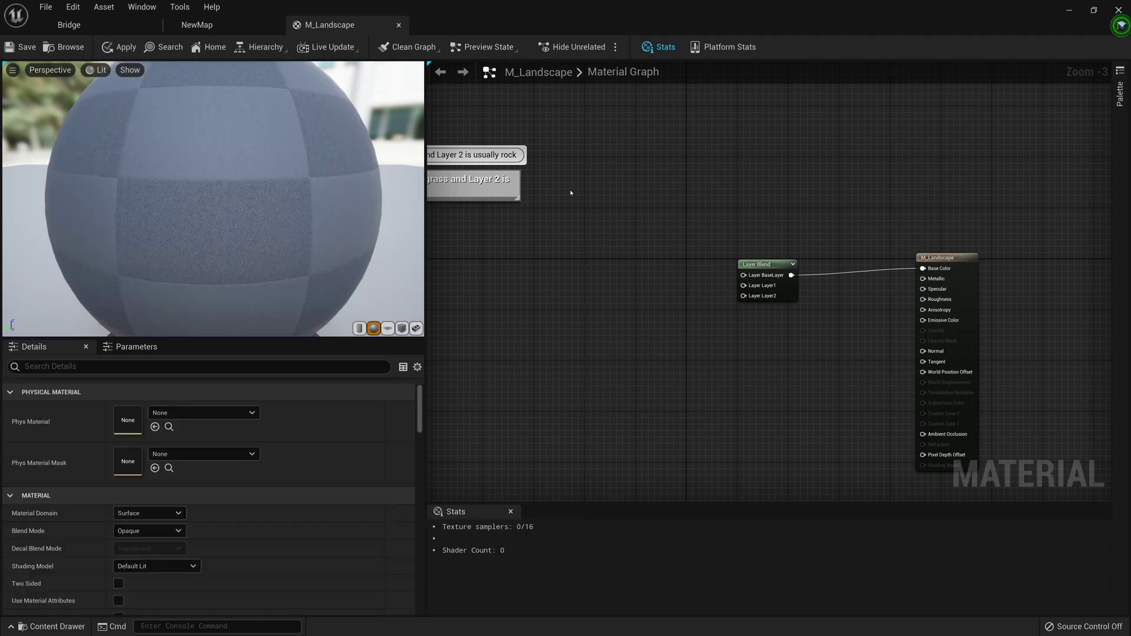
right_click(615, 254)
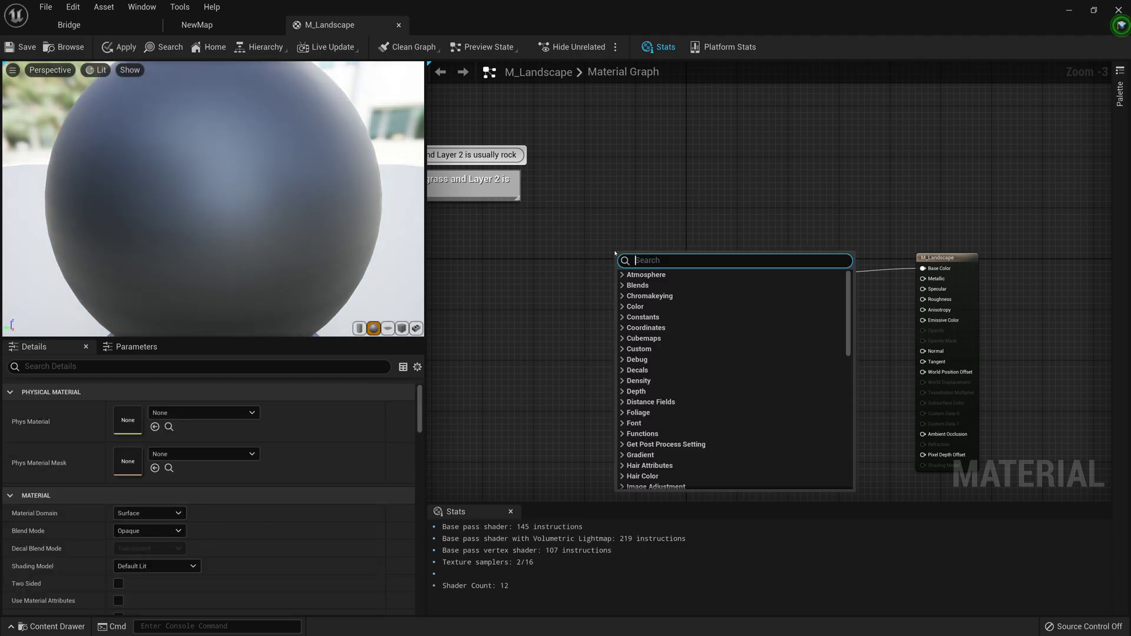
left_click(556, 255)
right_click(556, 255)
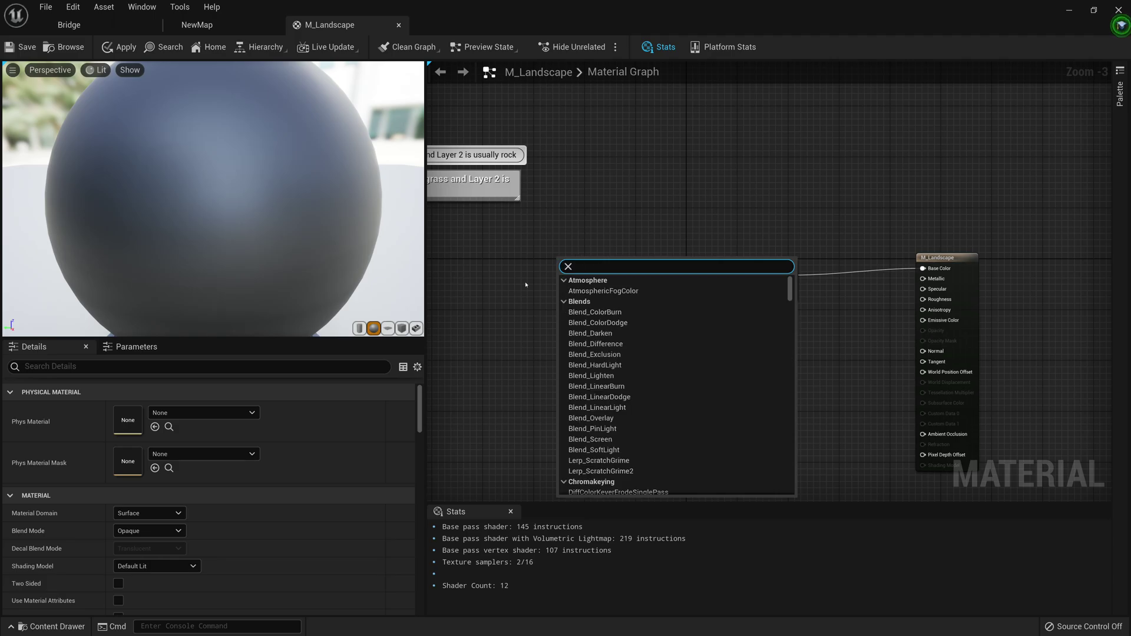
right_click_drag(526, 284, 543, 289)
right_click_drag(607, 320, 514, 356)
- Close the M_Landscape material and discard its unapplied changes
left_click(224, 22)
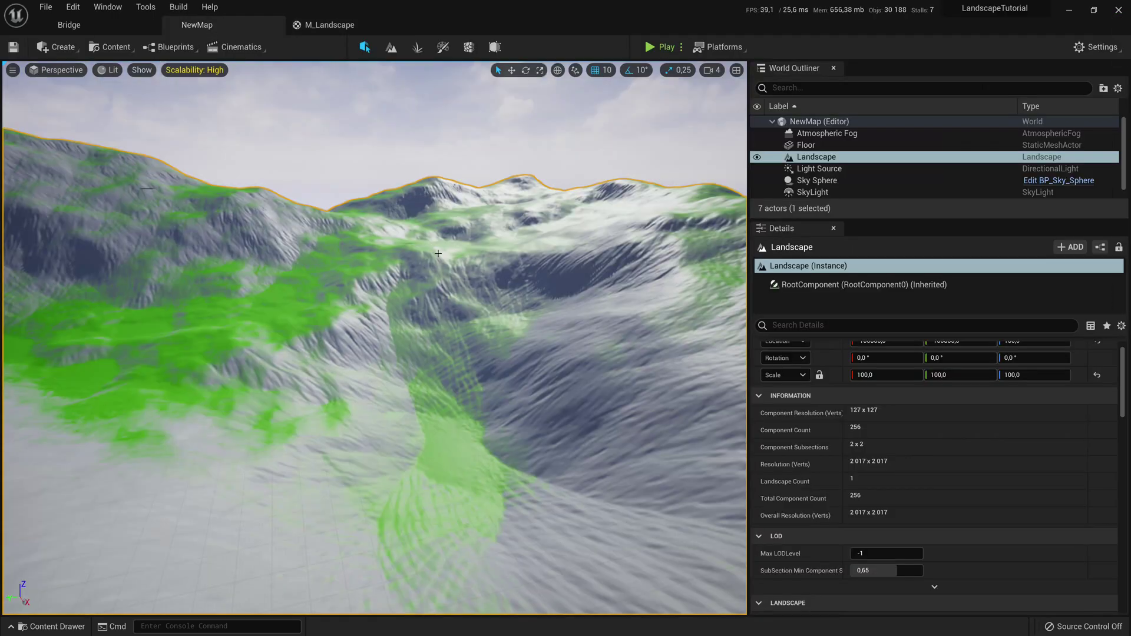
key("ctrl+space")
left_click(328, 24)
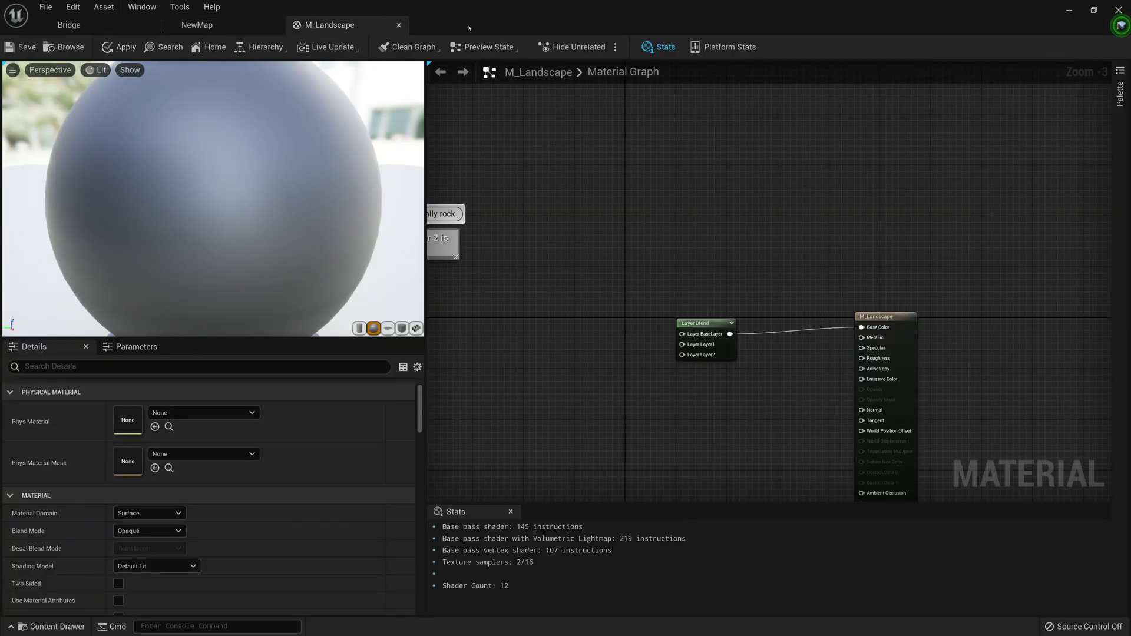
left_click(399, 26)
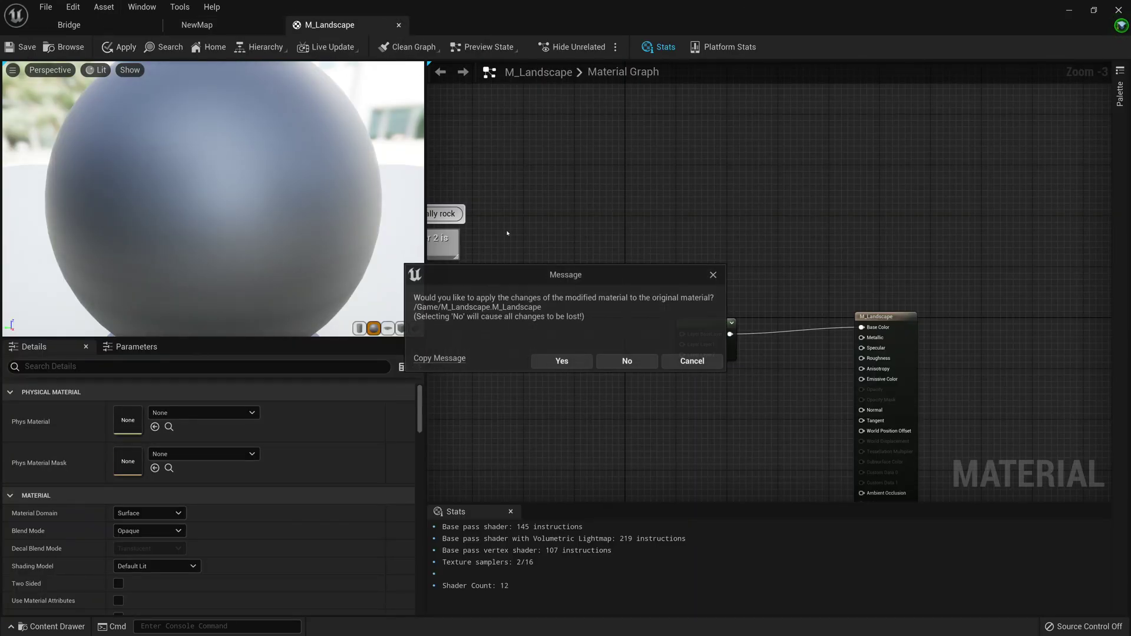
left_click(626, 361)
- Reopen the M_Landscape material from the root Content folder and bring its color and Layer Blend nodes into view
key("ctrl+space")
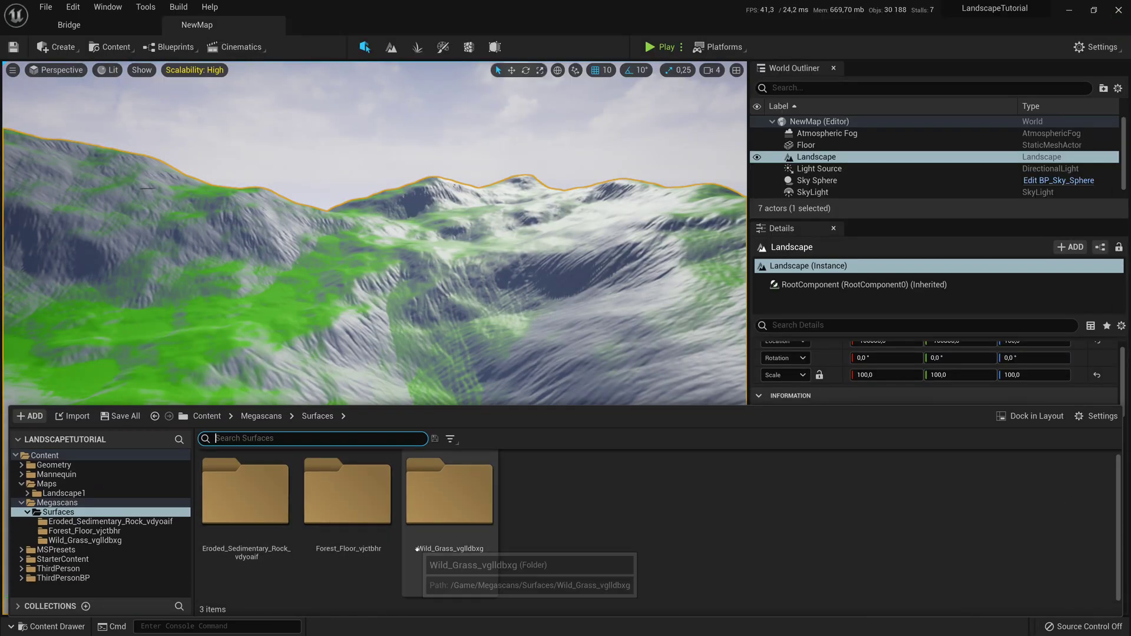
left_click(204, 417)
scroll(477, 512, "down", 2)
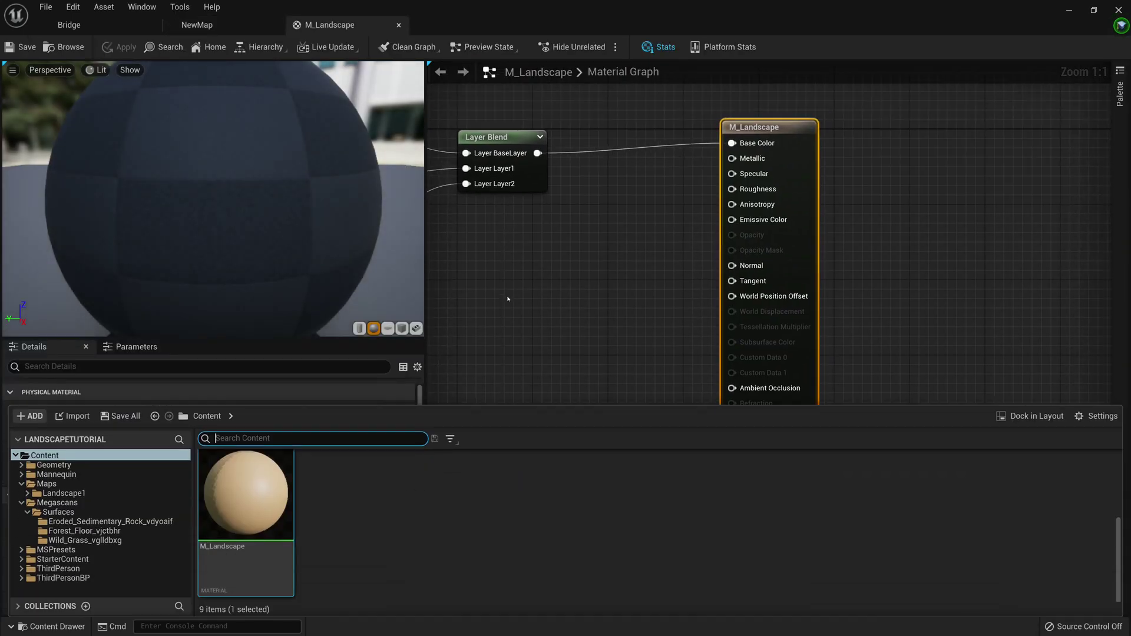
key("ctrl+space")
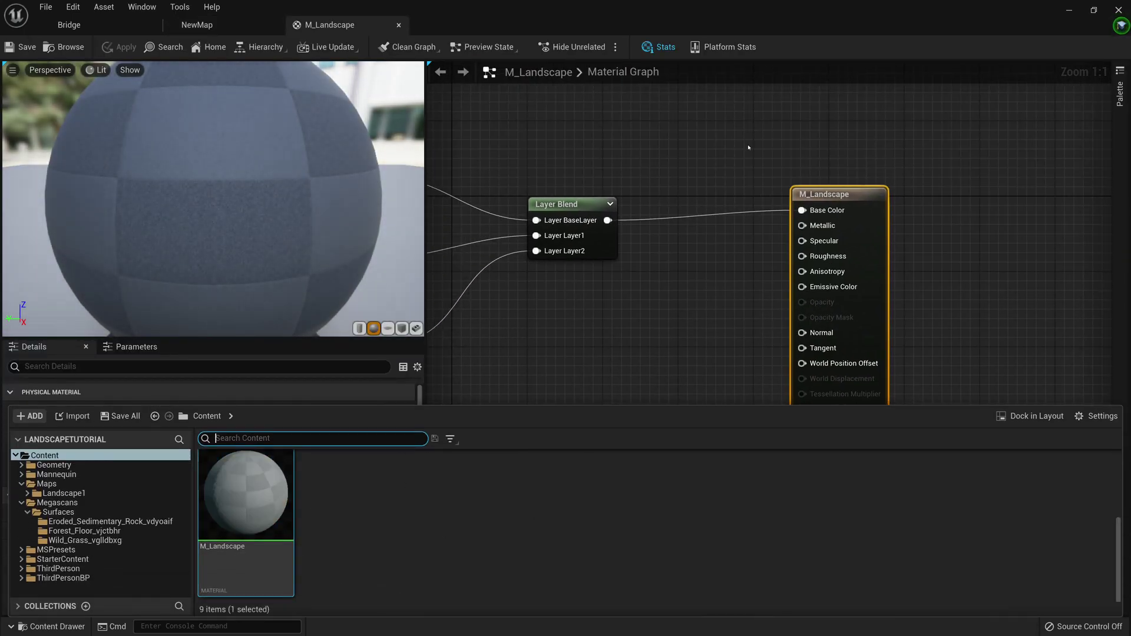
right_click_drag(658, 250, 749, 259)
scroll(668, 391, "down", 4)
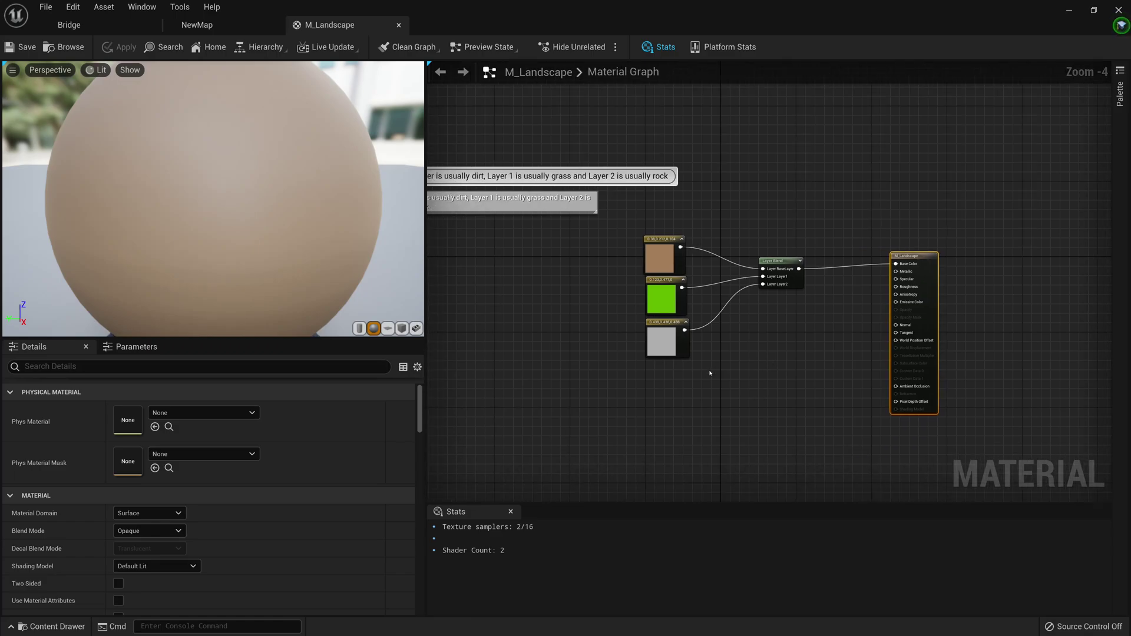
- Add the T_Forest_Floor_vjctbhr_2K_D texture from the Megascans Forest_Floor_vjctbhr folder to the graph as a Texture Sample beside the brown color node
key("ctrl+space")
scroll(379, 505, "up", 3)
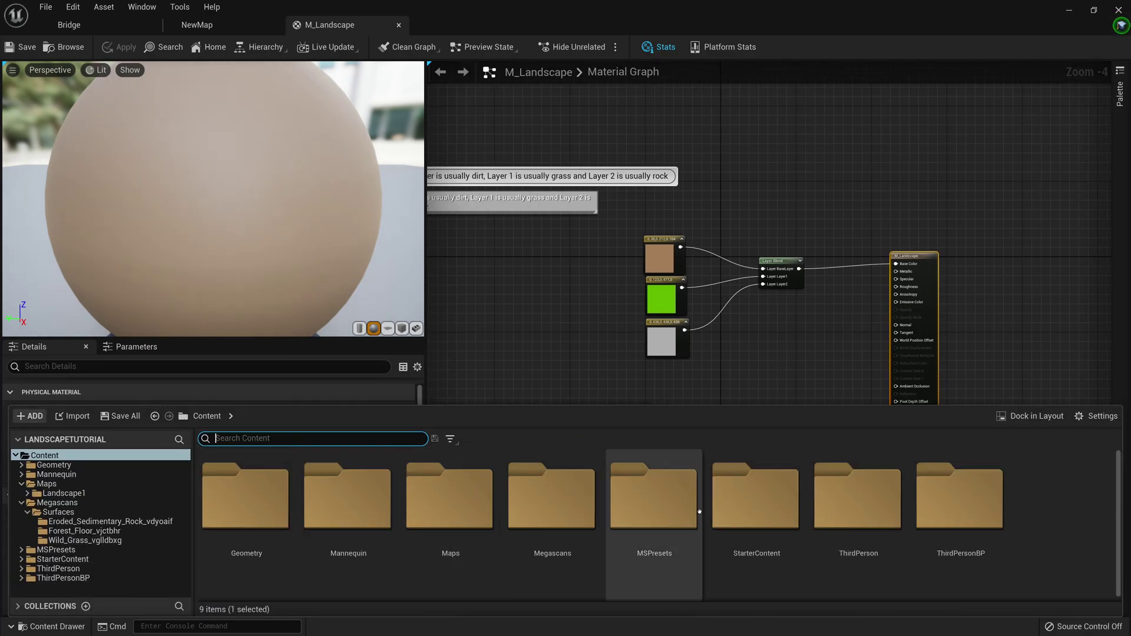
double_click(583, 486)
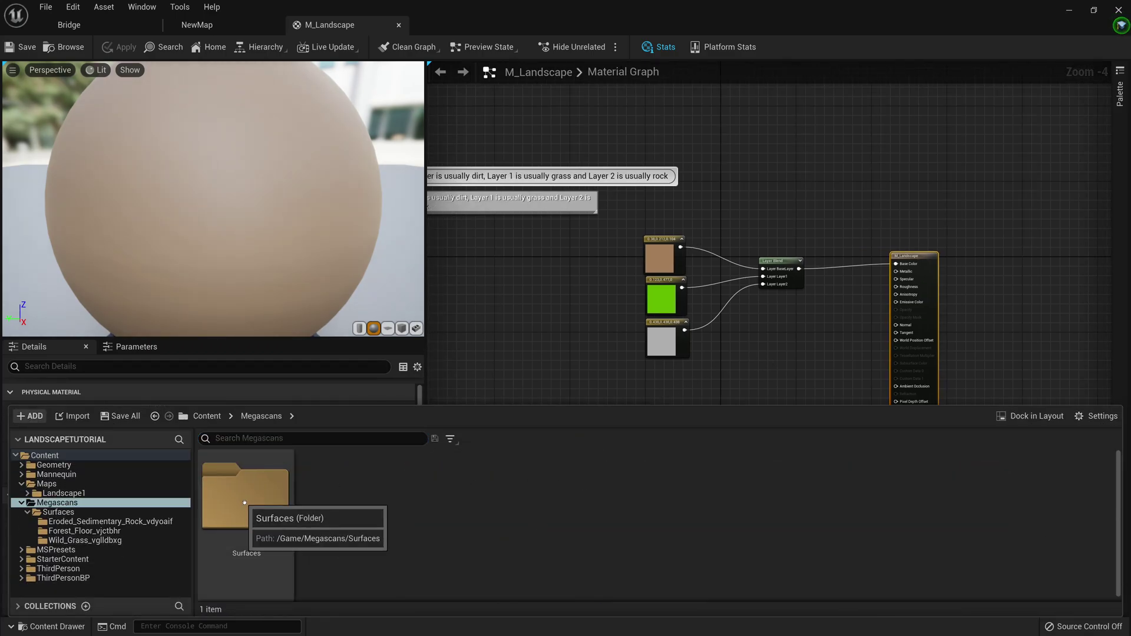
double_click(262, 514)
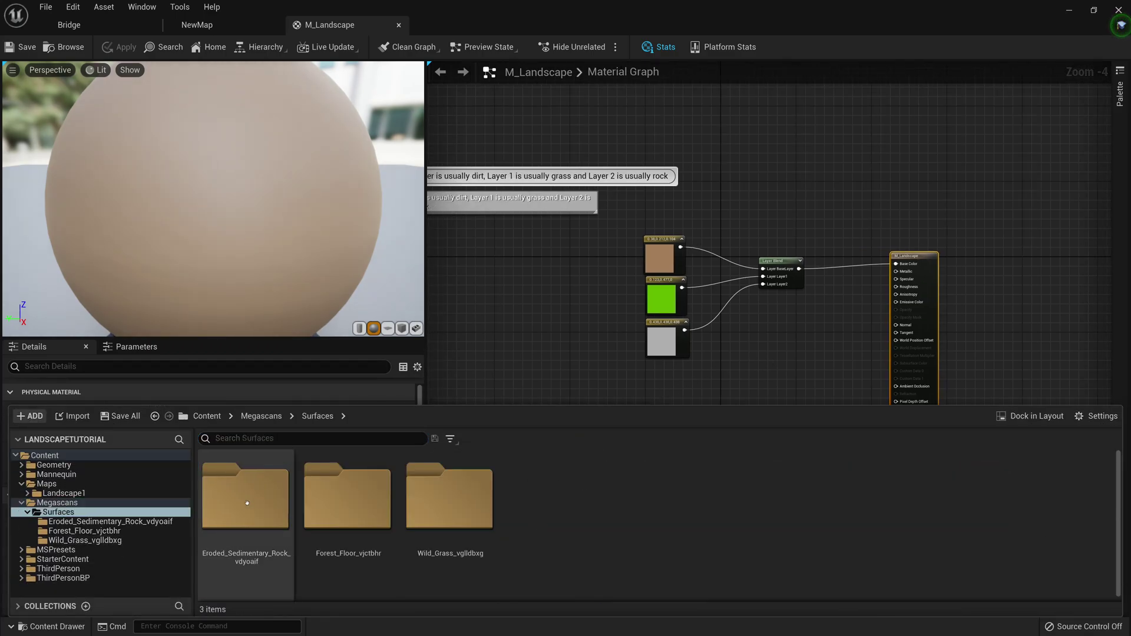
double_click(355, 512)
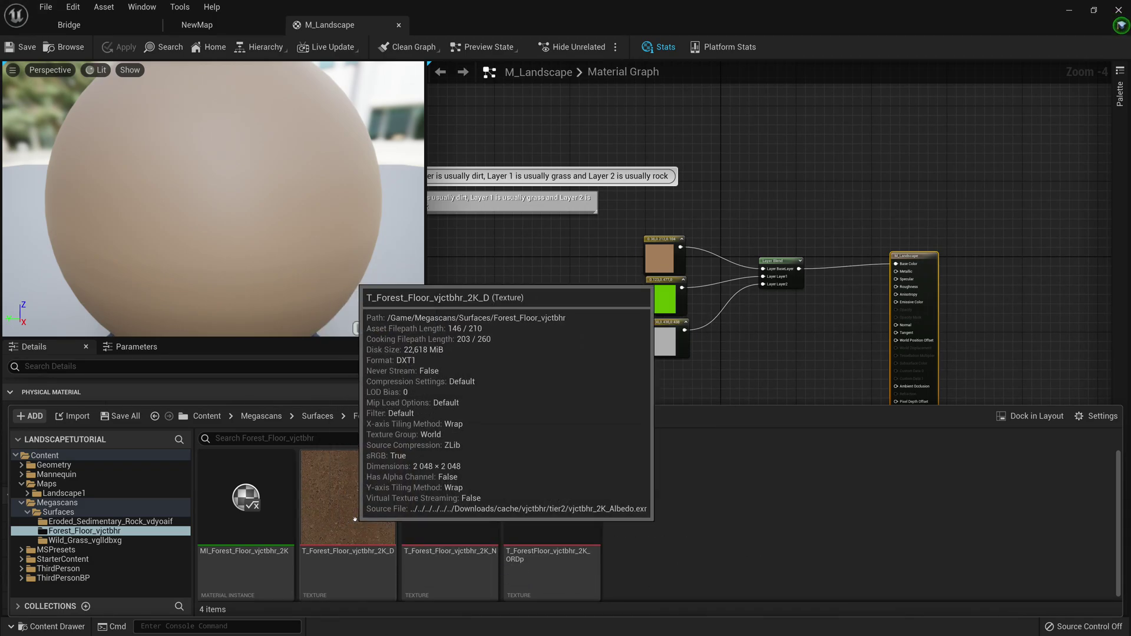
left_click_drag(336, 524, 654, 212)
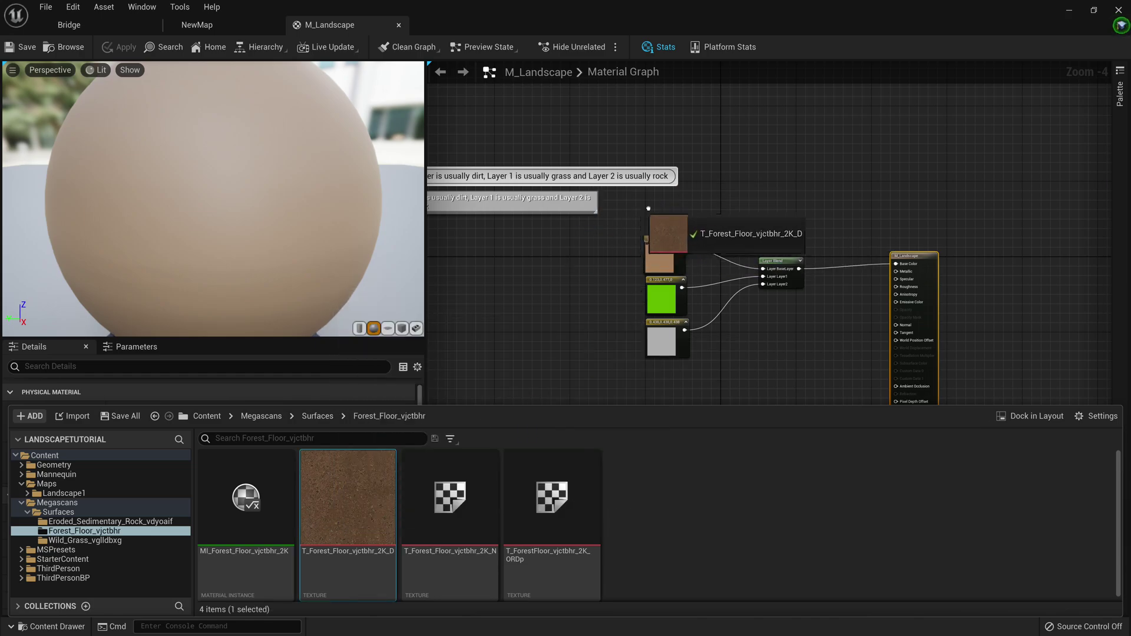
scroll(766, 201, "up", 5)
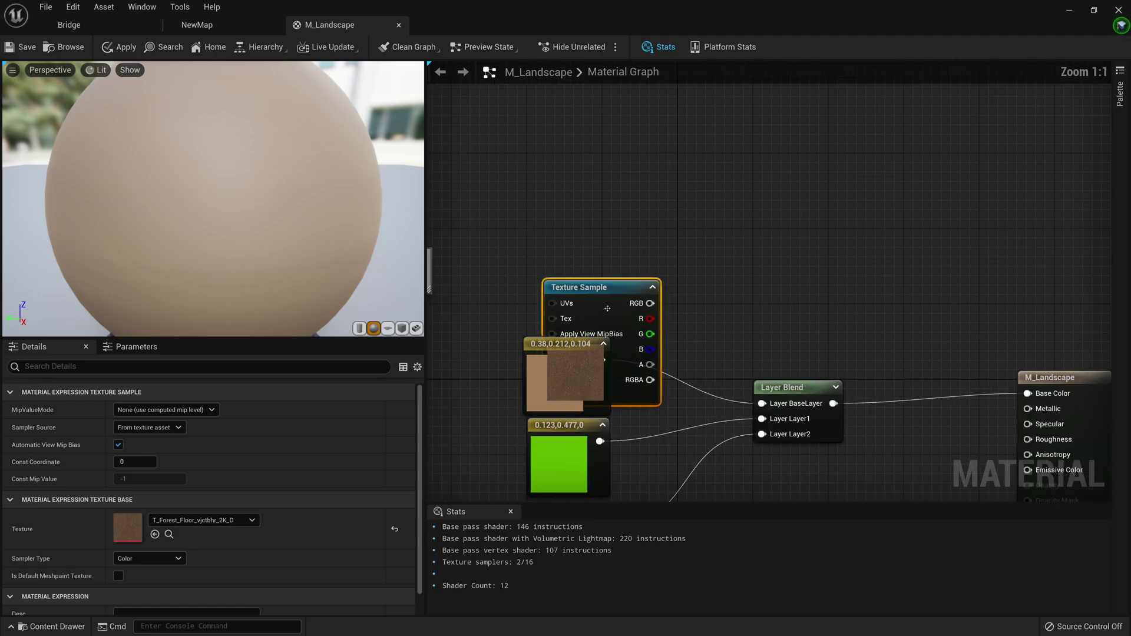
- Delete the brown constant color node that feeds the Layer Blend's BaseLayer input
left_click(566, 383)
scroll(717, 264, "down", 1)
key("Delete")
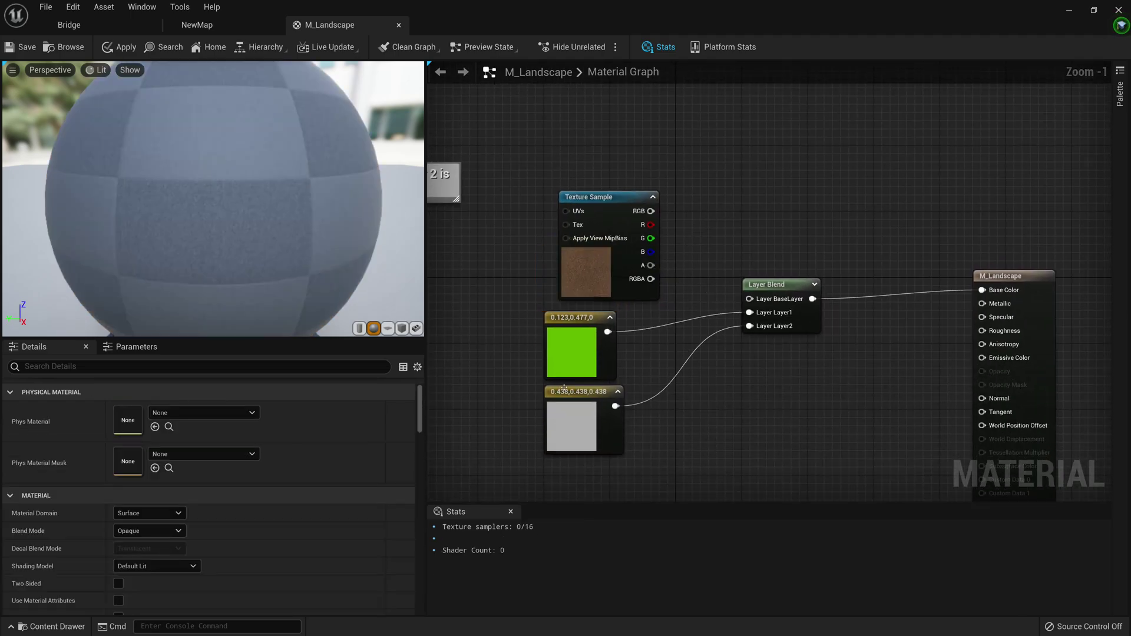
- Delete the green and grey constant color nodes and connect the forest floor texture's RGB output to the Layer Blend's BaseLayer input
left_click(581, 353)
key("Delete")
left_click(590, 389)
key("Delete")
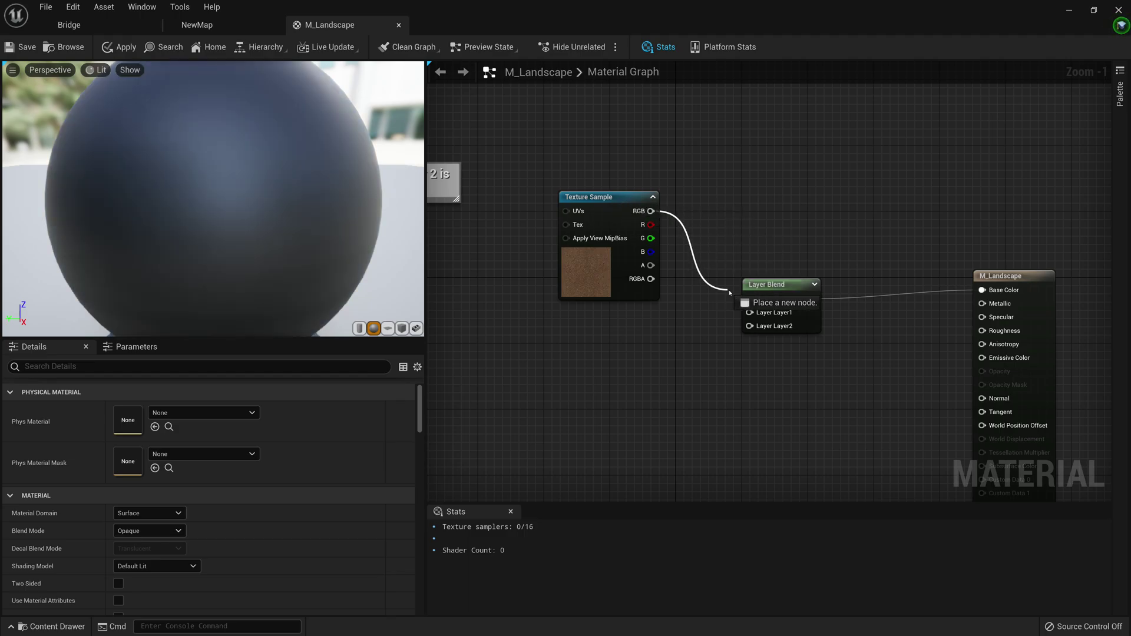
left_click_drag(759, 302, 757, 300)
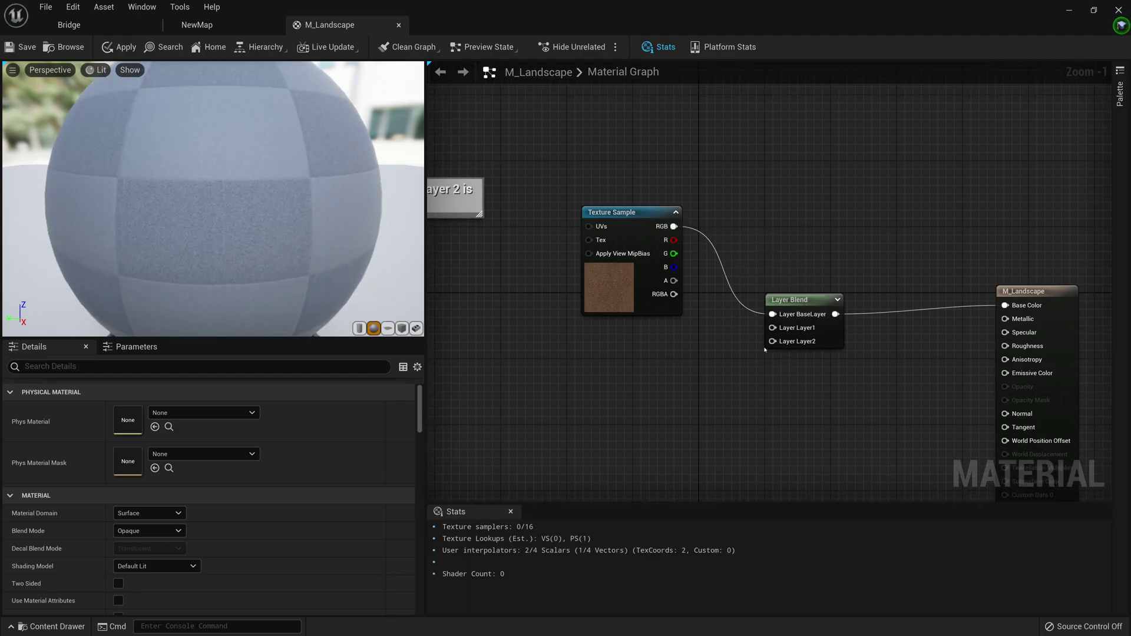
- Add the T_Wild_Grass_vglldbxg_2K_D texture from the Megascans Surfaces folder and connect its RGB output to the Layer Blend's Layer1 input
key("ctrl+space")
left_click(317, 416)
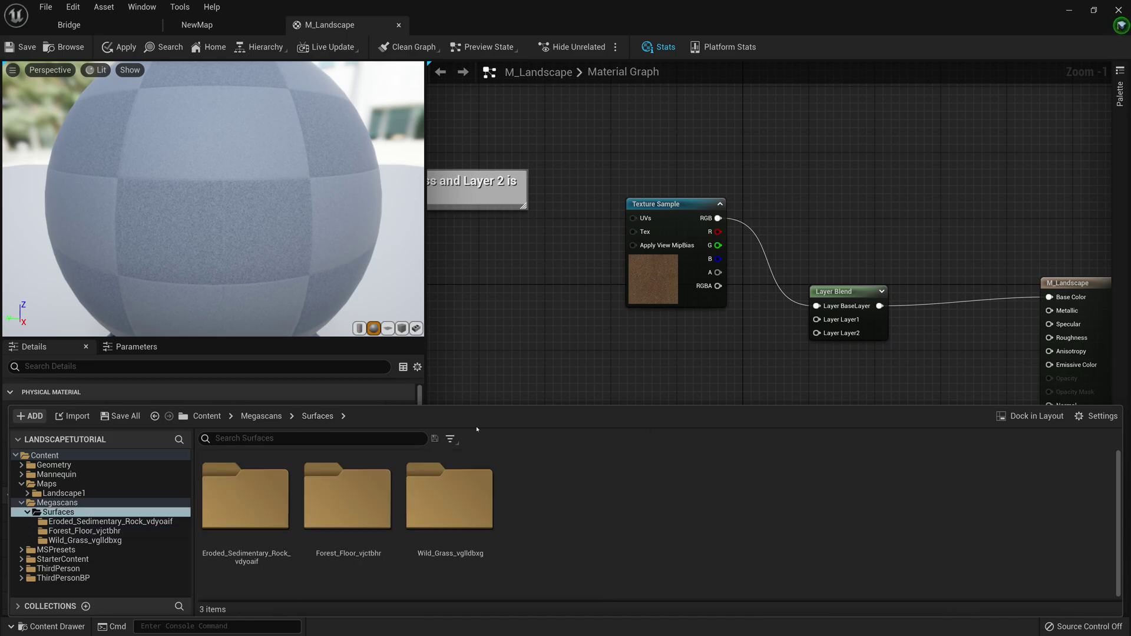
left_click(460, 538)
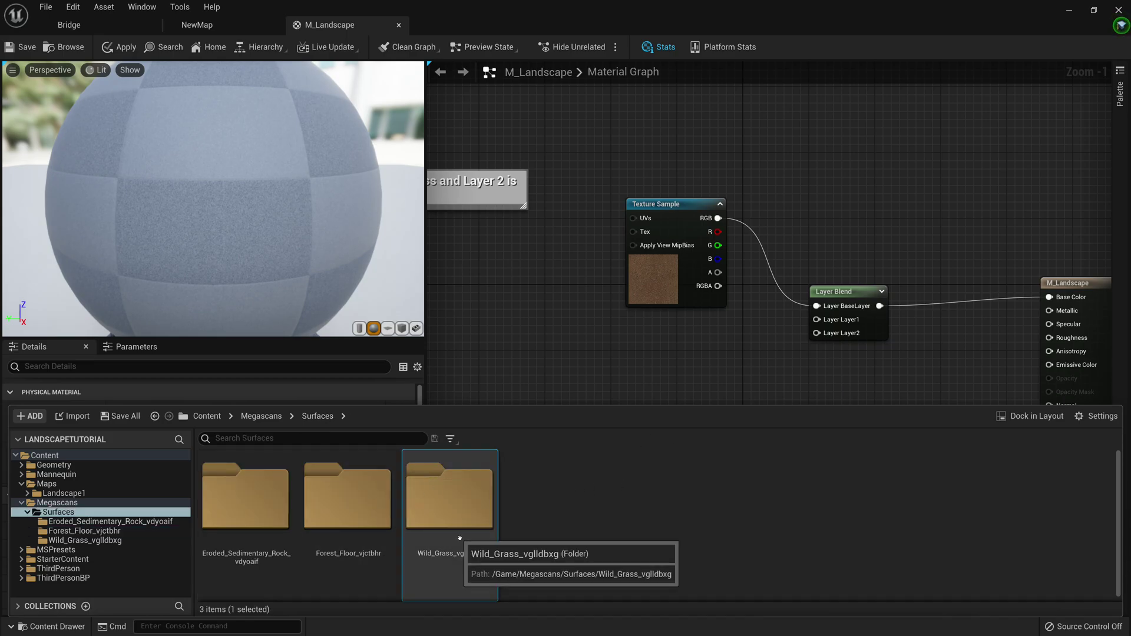
double_click(460, 538)
left_click_drag(348, 500, 629, 332)
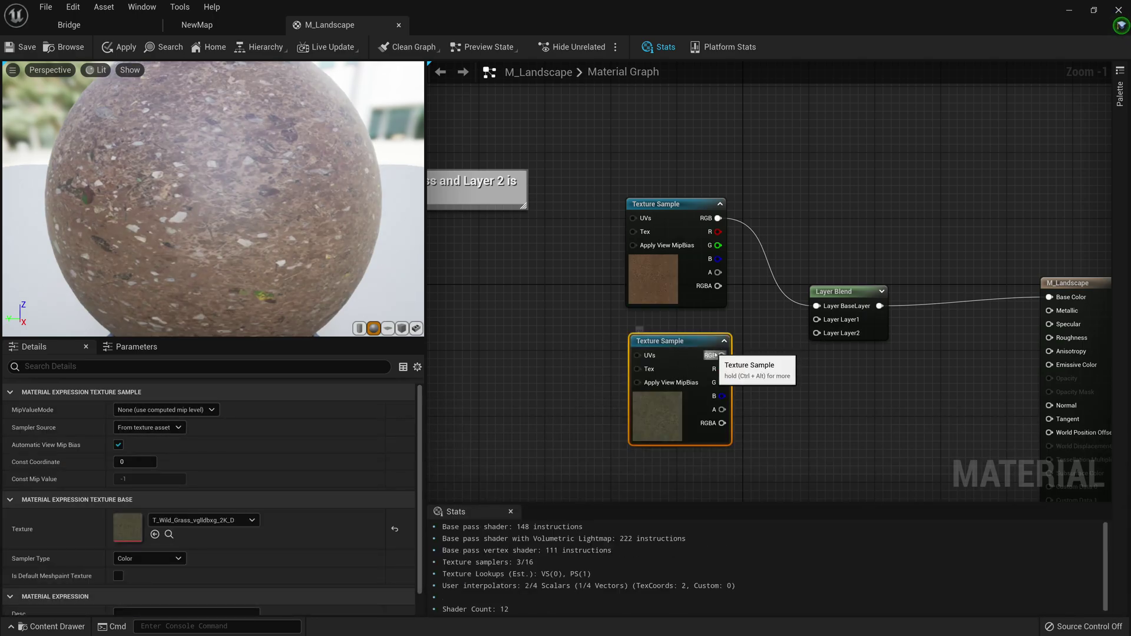
left_click_drag(711, 355, 773, 335)
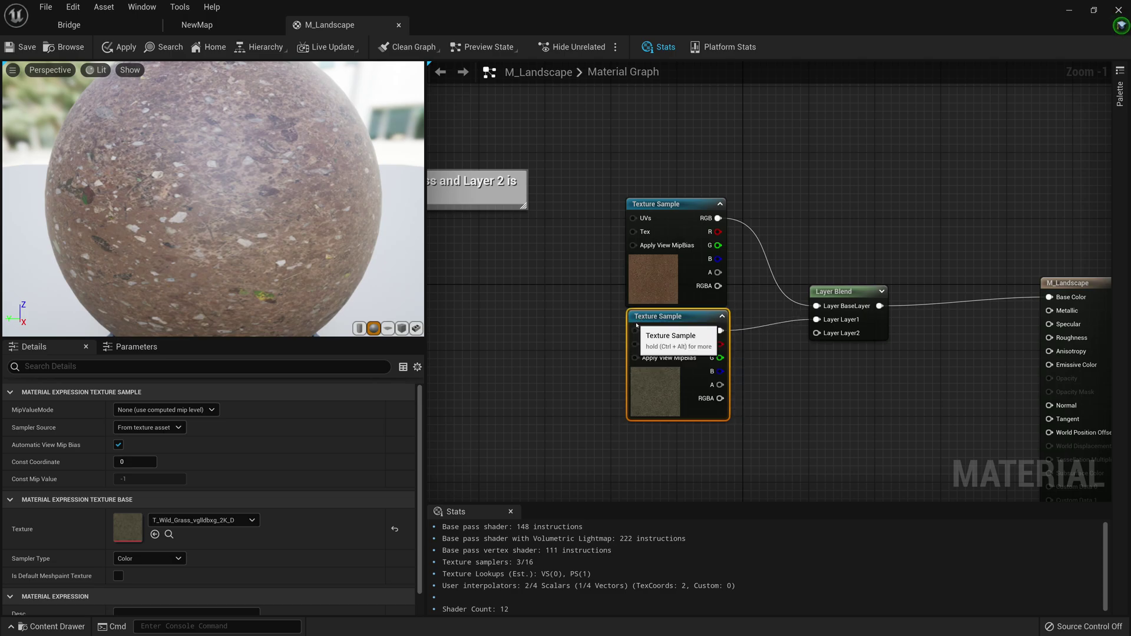
- Add the T_Eroded_Sedimentary_Rock_vdyoaif_2K_D texture from the Megascans Surfaces folder as a Texture Sample feeding the Layer Blend's Layer2 input
right_click_drag(639, 351, 614, 297)
key("ctrl+space")
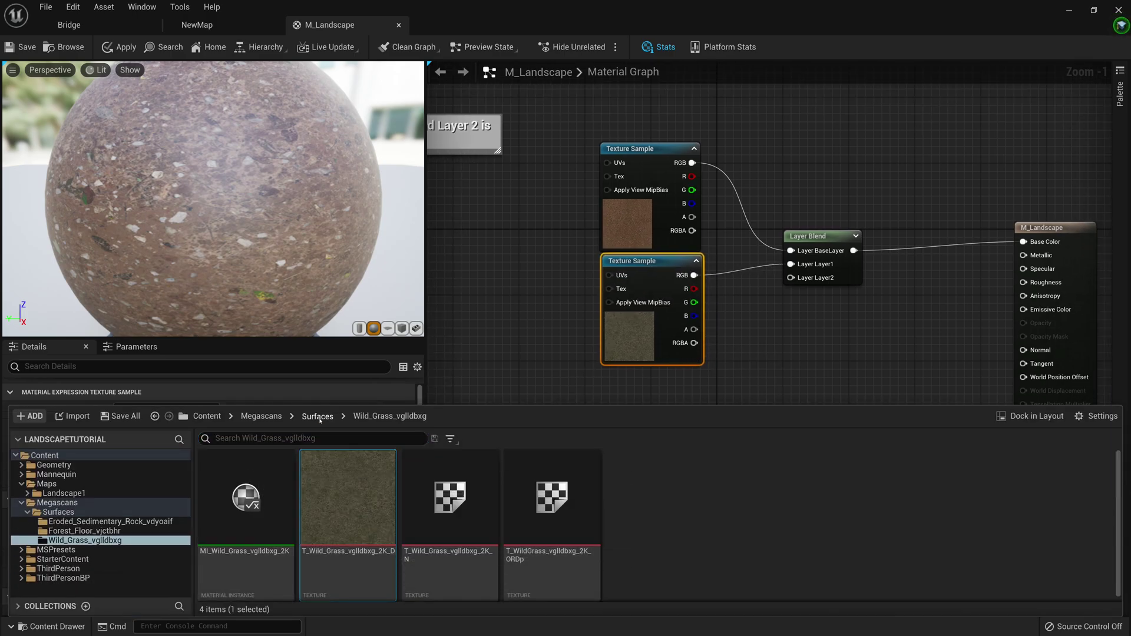
left_click(317, 416)
double_click(245, 495)
left_click_drag(360, 506, 792, 278)
- Add a LandscapeLayerCoords node in the empty graph area before the three Texture Samples
right_click_drag(445, 291, 664, 323)
right_click(664, 323)
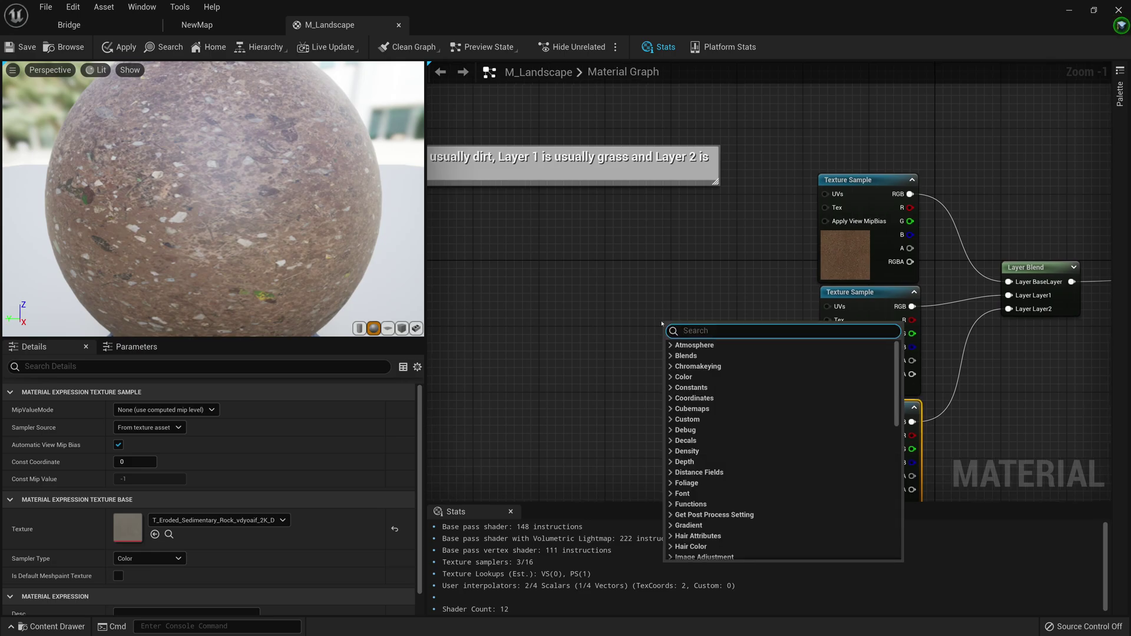
type("landscape")
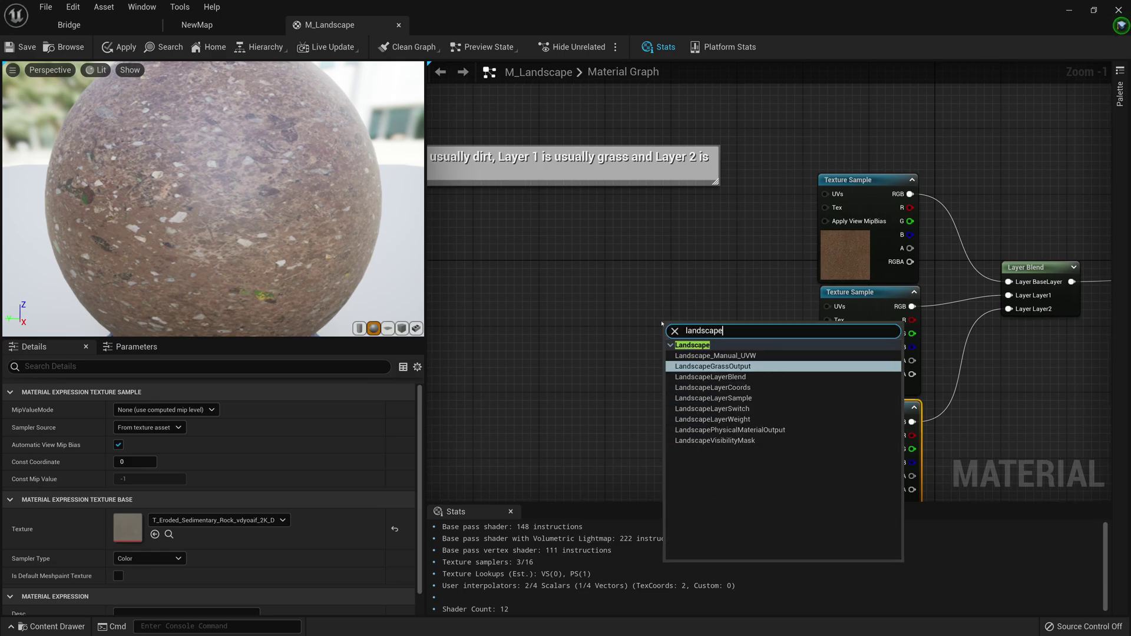
key("Down")
key("Down")
key("Return")
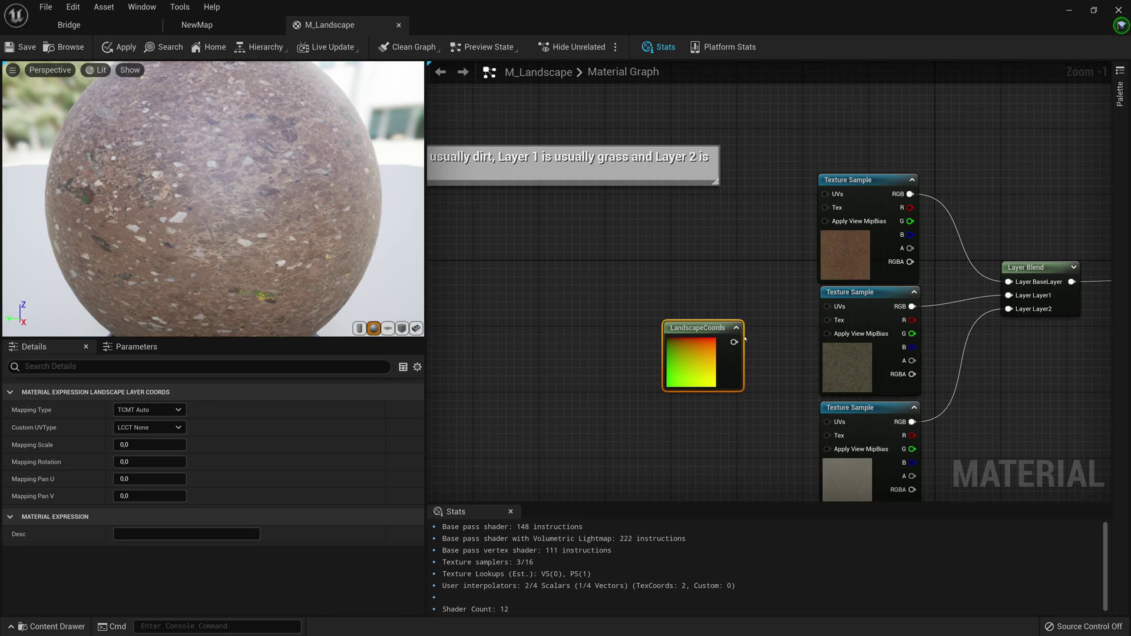
- Connect the LandscapeCoords output to the UVs of all three Texture Samples and move the node level with the grass texture
left_click_drag(734, 341, 833, 193)
left_click_drag(735, 342, 825, 421)
left_click_drag(700, 337, 658, 300)
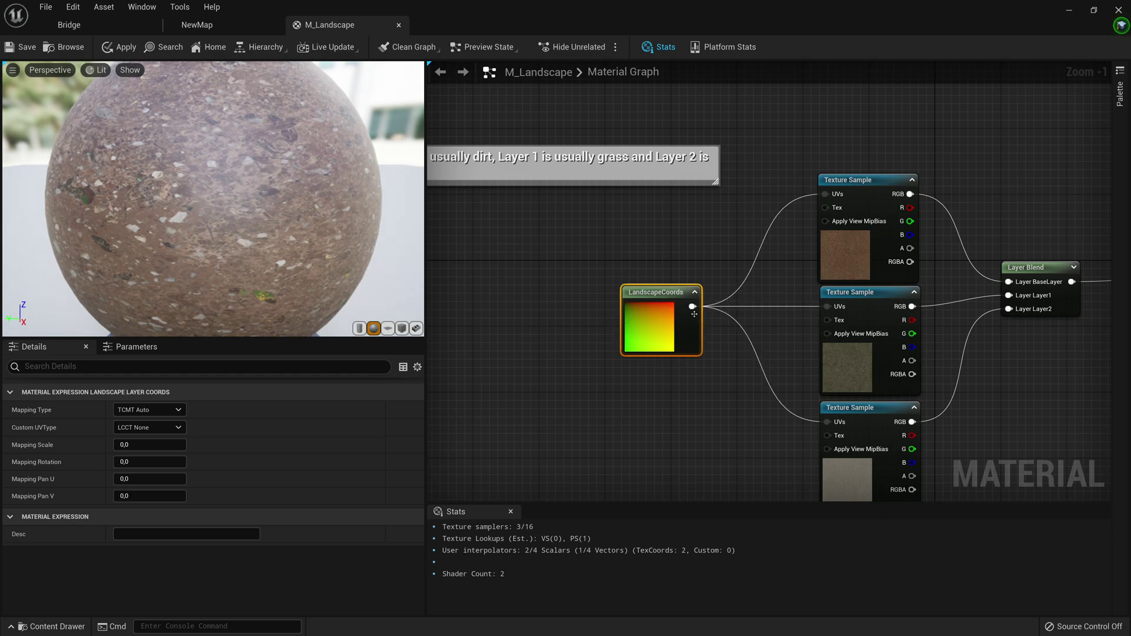
- Add a Constant node to the graph between the Layer Blend and the M_Landscape output node
scroll(695, 314, "down", 4)
scroll(627, 353, "up", 3)
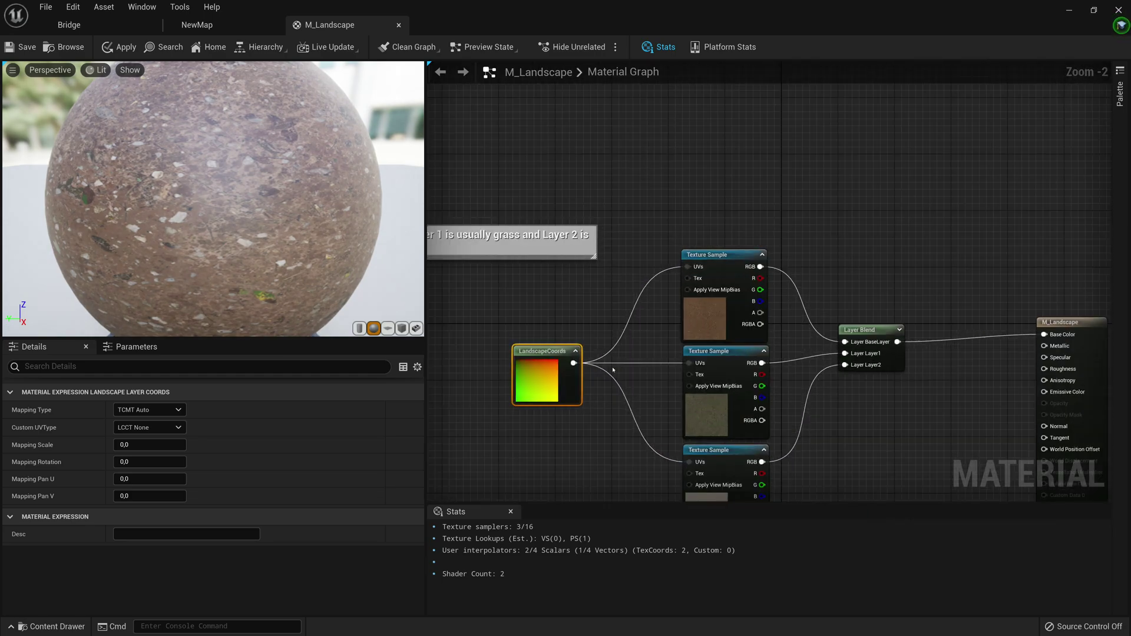
right_click_drag(867, 353, 678, 313)
scroll(631, 357, "up", 2)
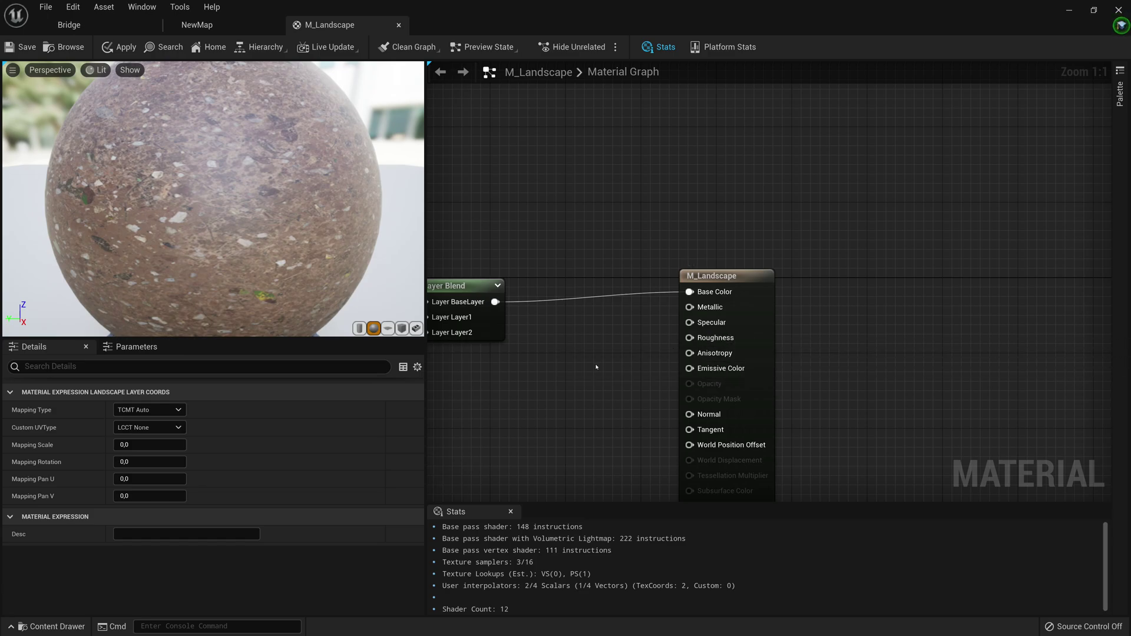
right_click(564, 367)
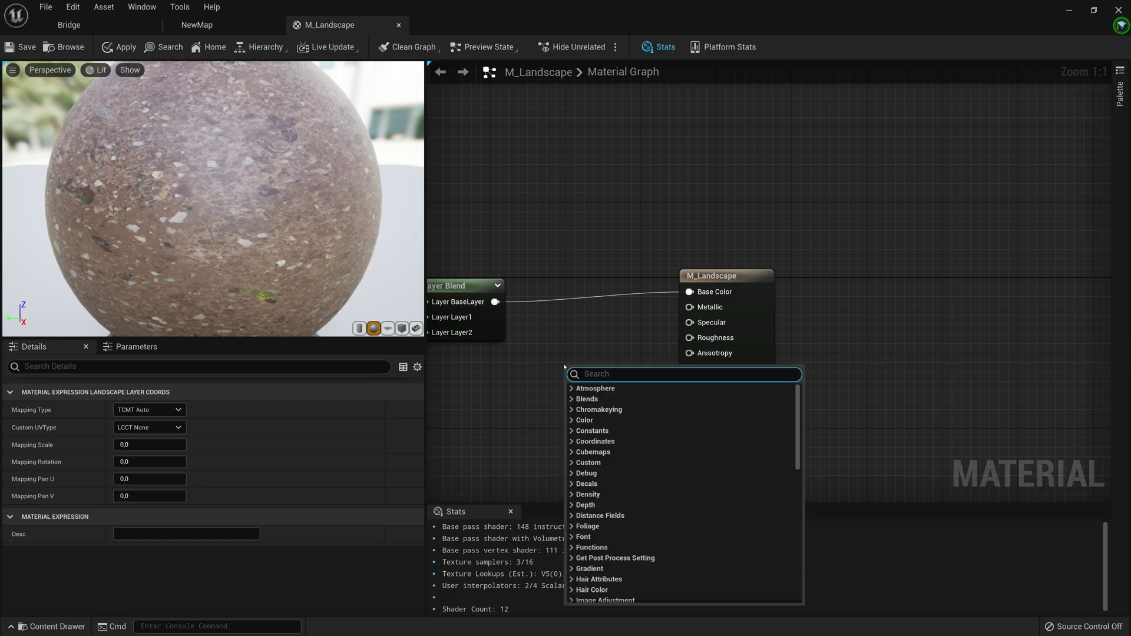
type("cons")
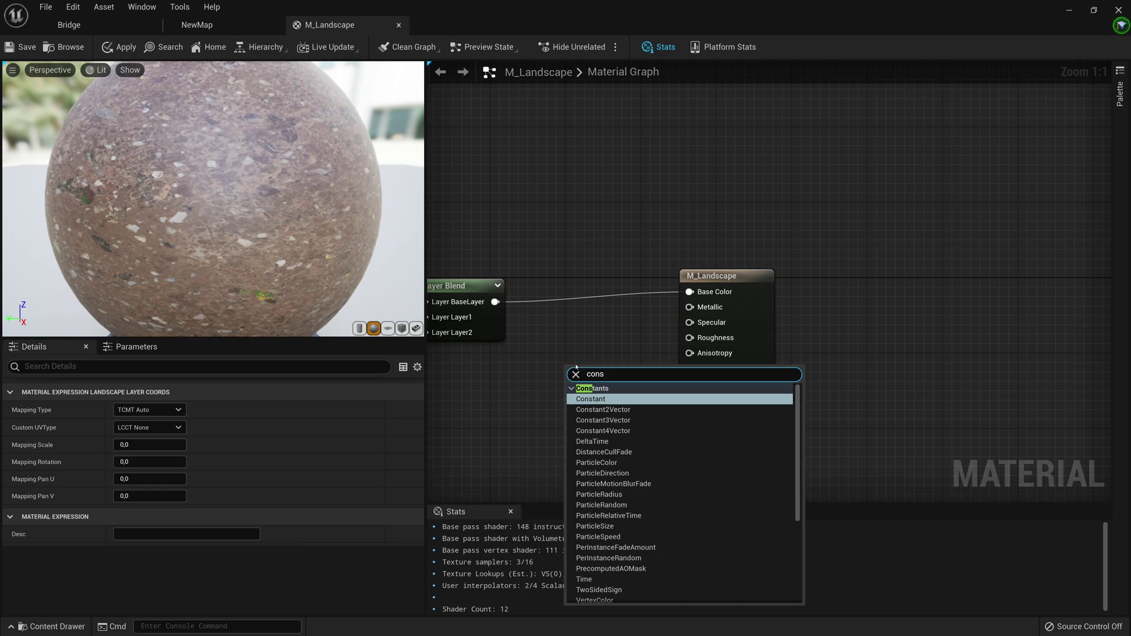
key("Return")
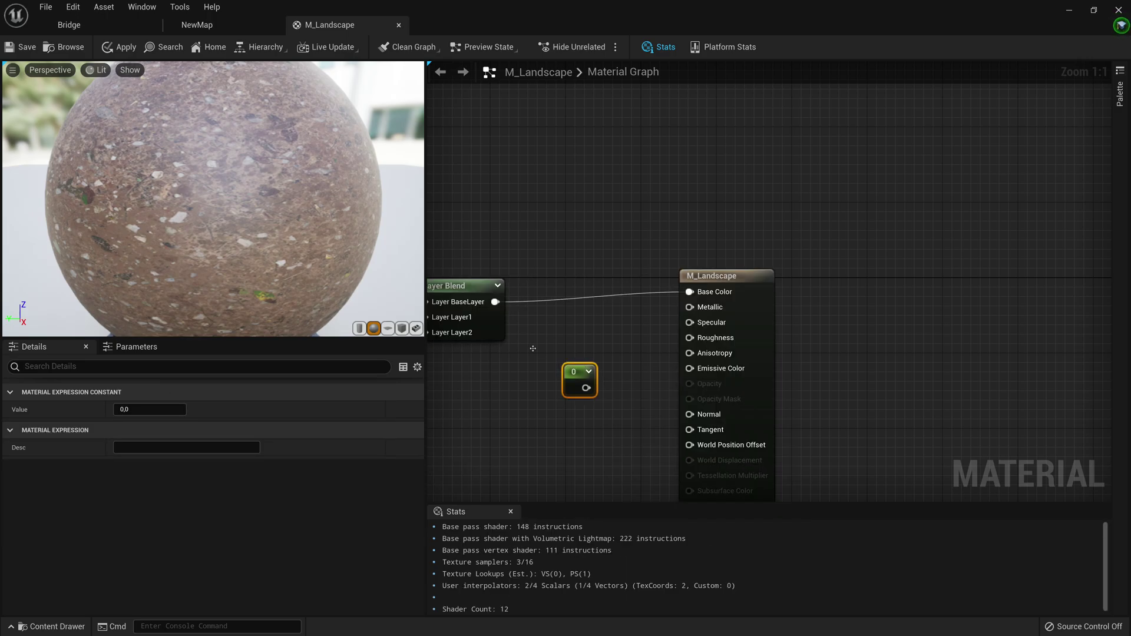
right_click_drag(574, 382, 601, 303)
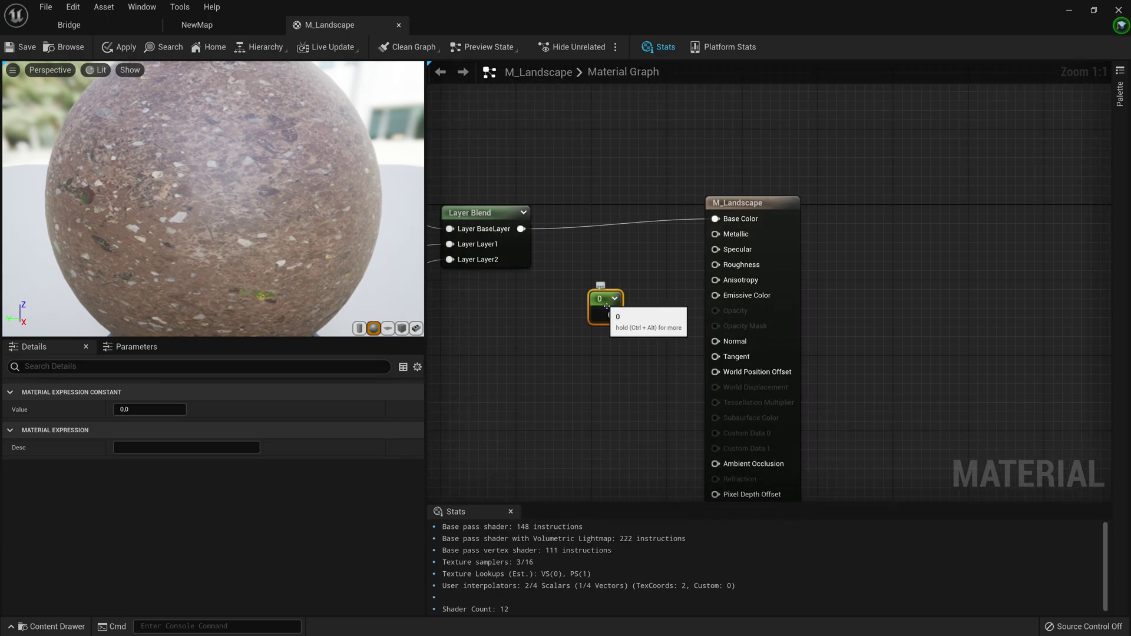
right_click_drag(585, 380, 609, 389)
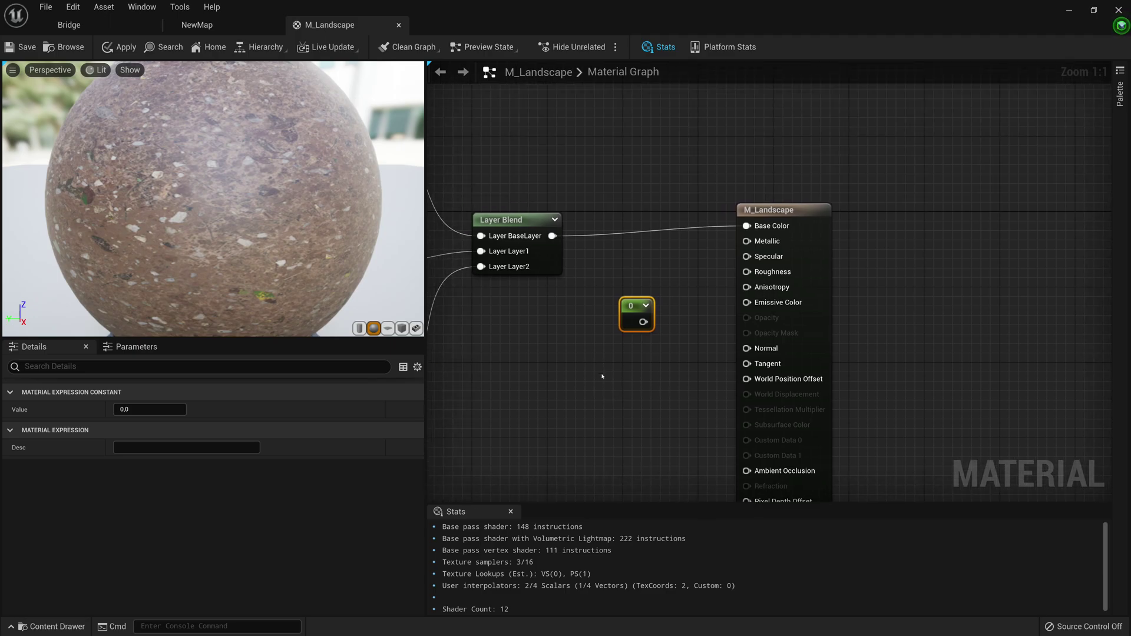
- Add a second Constant node directly below the first one
left_click(629, 371)
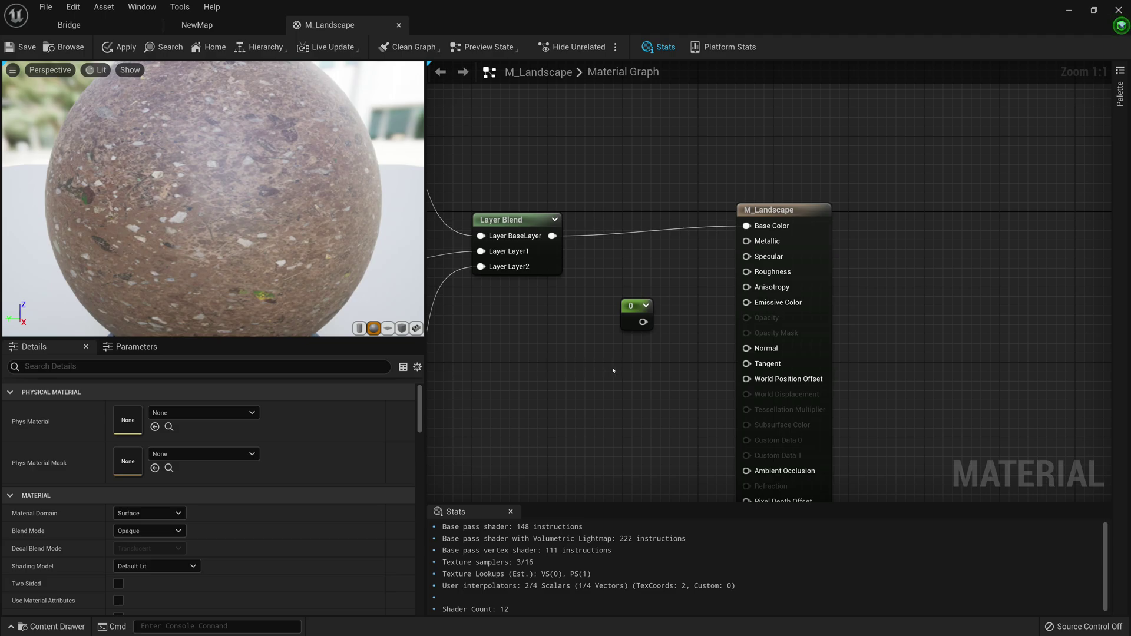
type("1111111111111111")
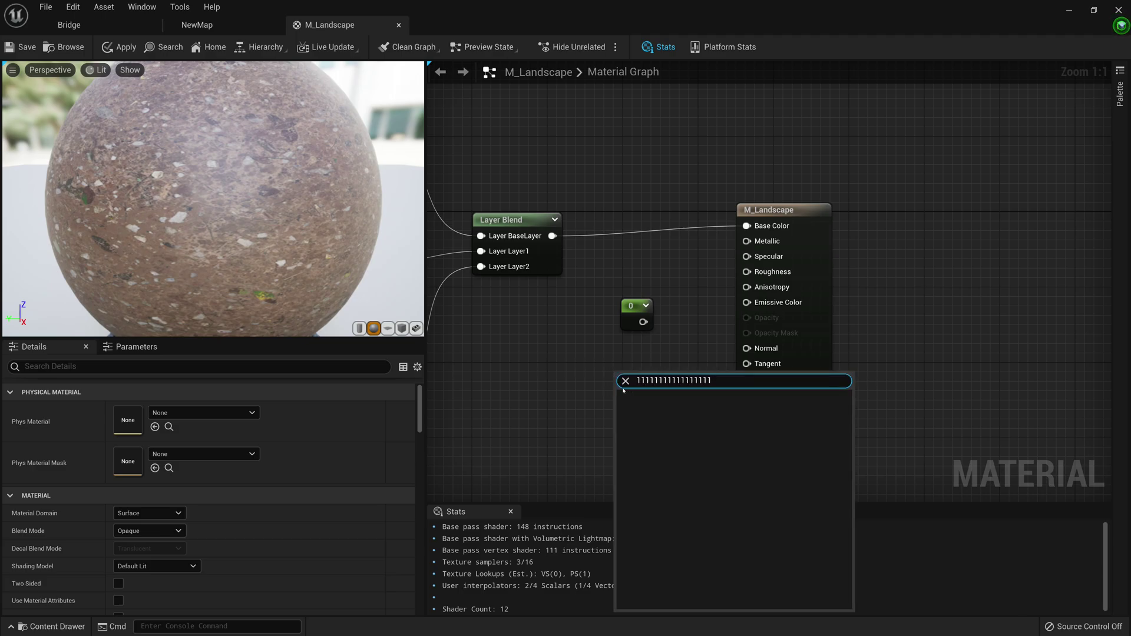
left_click(626, 381)
type("const")
left_click(615, 370)
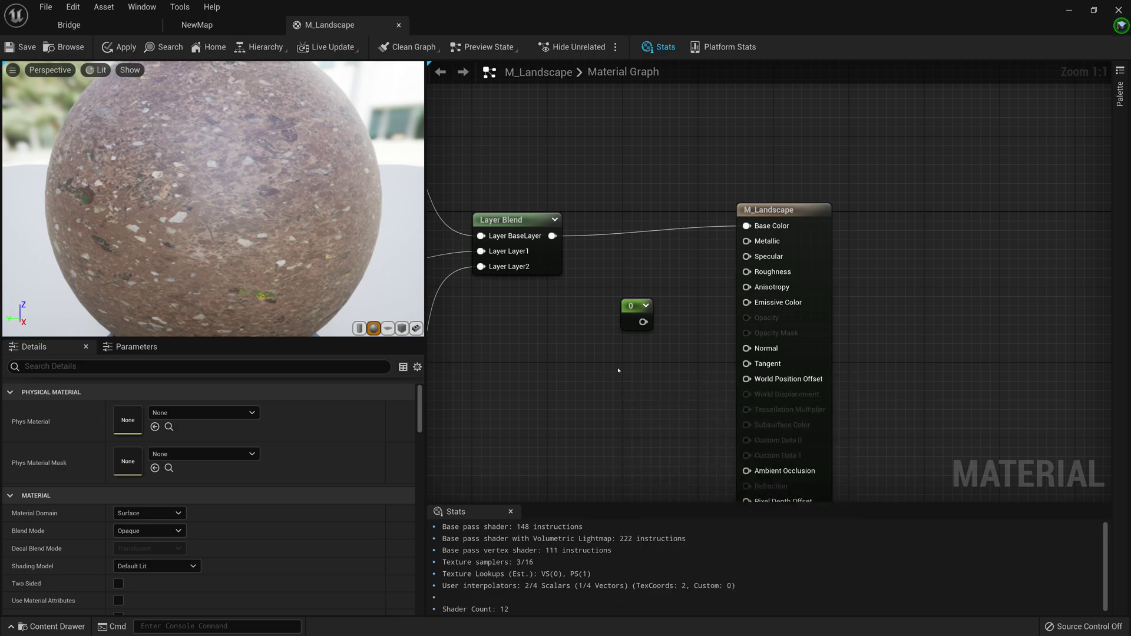
left_click(619, 371)
right_click_drag(681, 361, 647, 405)
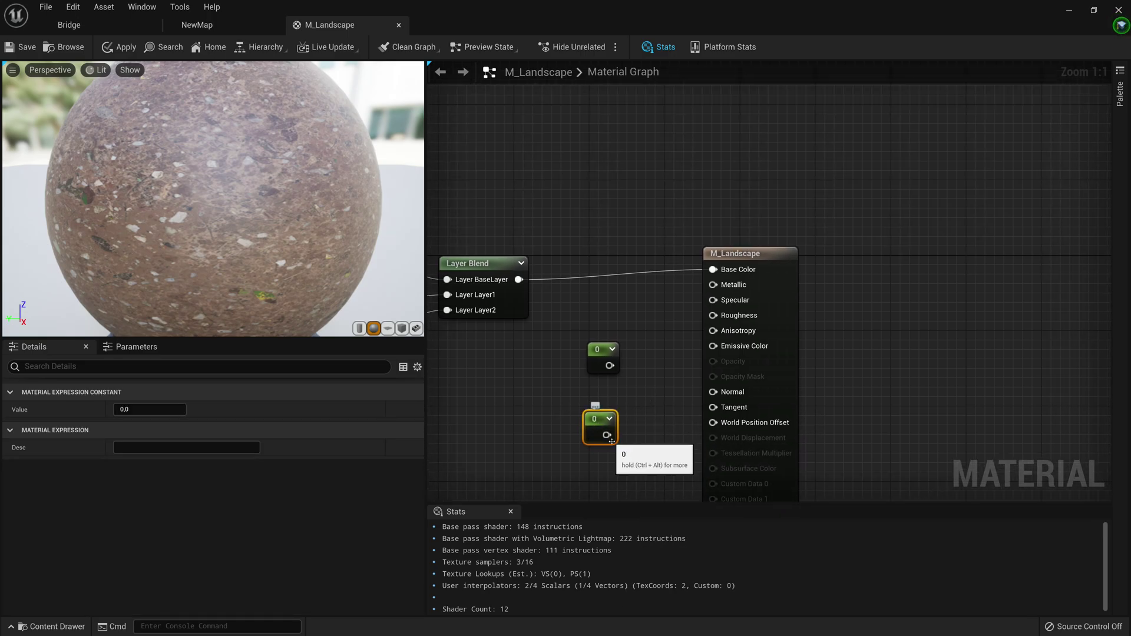
- Connect the lower constant to Roughness and the upper one to Specular, setting the roughness constant to 1
left_click_drag(606, 436, 737, 317)
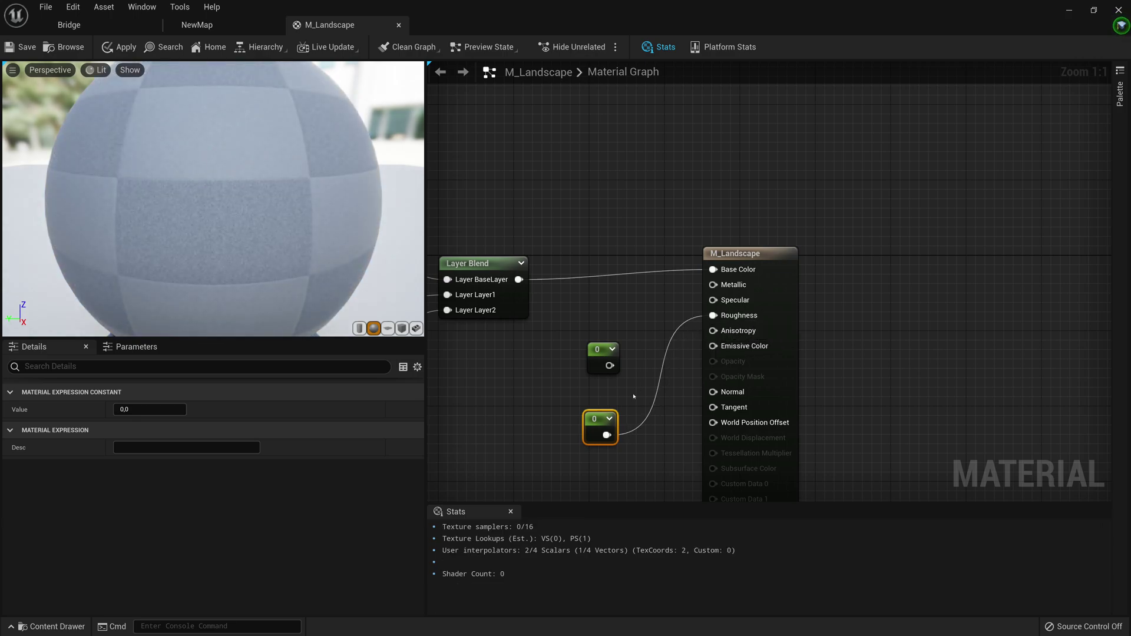
left_click_drag(610, 365, 714, 301)
left_click(147, 409)
key("BackSpace")
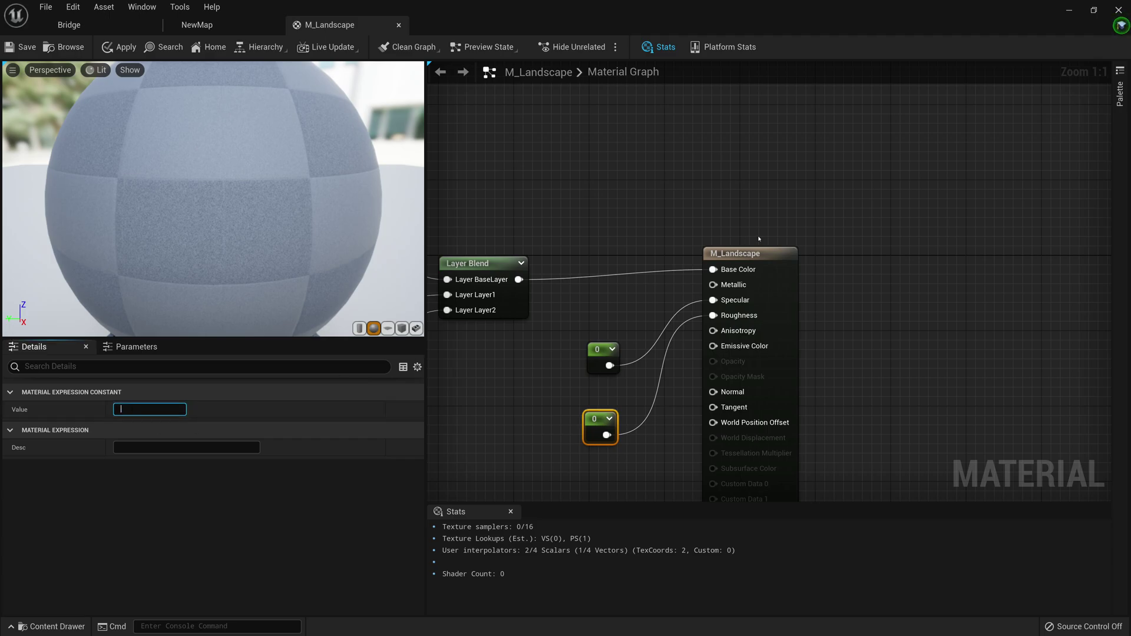
- Save the M_Landscape material and view the textured landscape in the NewMap level
right_click_drag(544, 341, 686, 253)
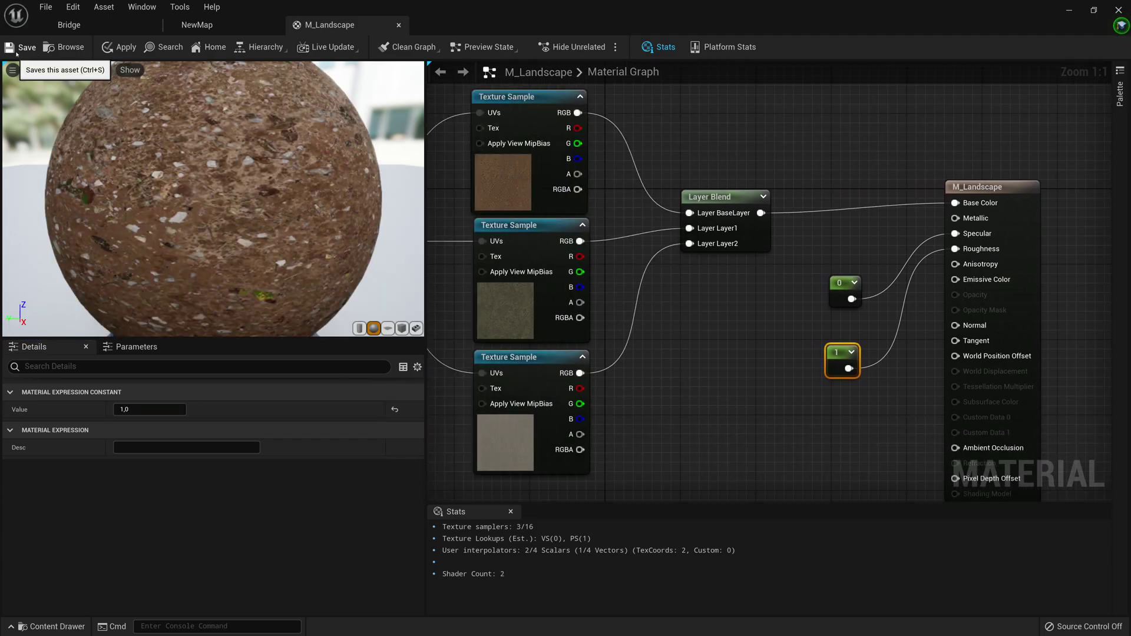
left_click(120, 47)
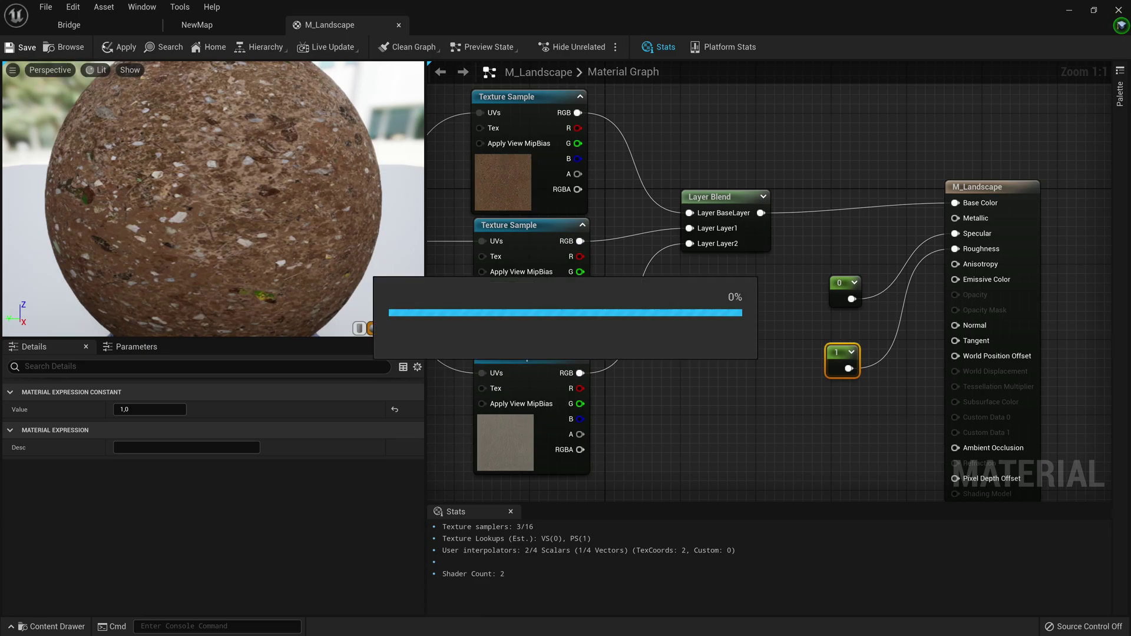
left_click(224, 27)
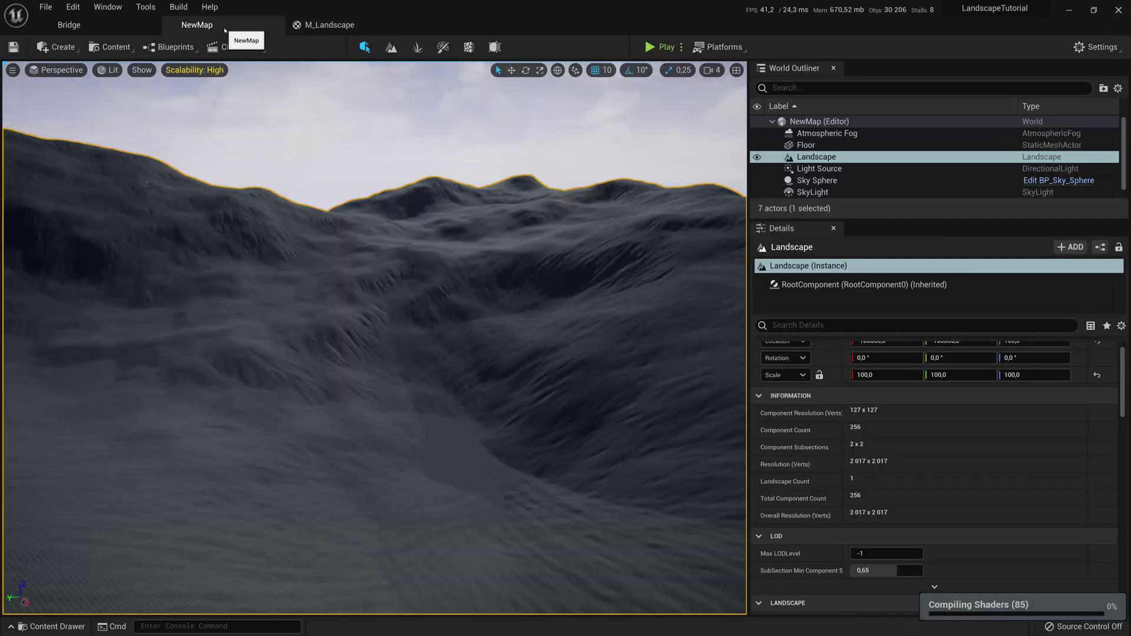
mouse_move(377, 329)
right_mouse_down()
mouse_move(354, 378)
mouse_move(383, 336)
mouse_move(353, 342)
mouse_move(341, 330)
mouse_move(377, 336)
mouse_move(360, 353)
mouse_move(371, 406)
mouse_move(368, 353)
right_mouse_up()
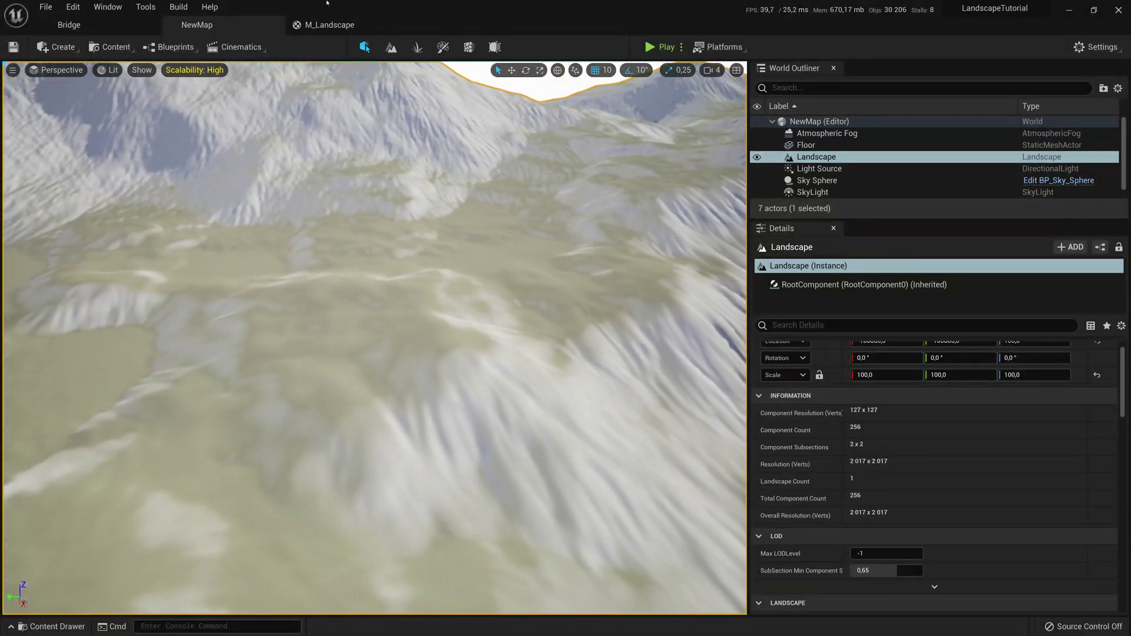
- Return to the M_Landscape material and set the LandscapeCoords node's Mapping Scale to 10
left_click(329, 25)
scroll(743, 321, "up", 4)
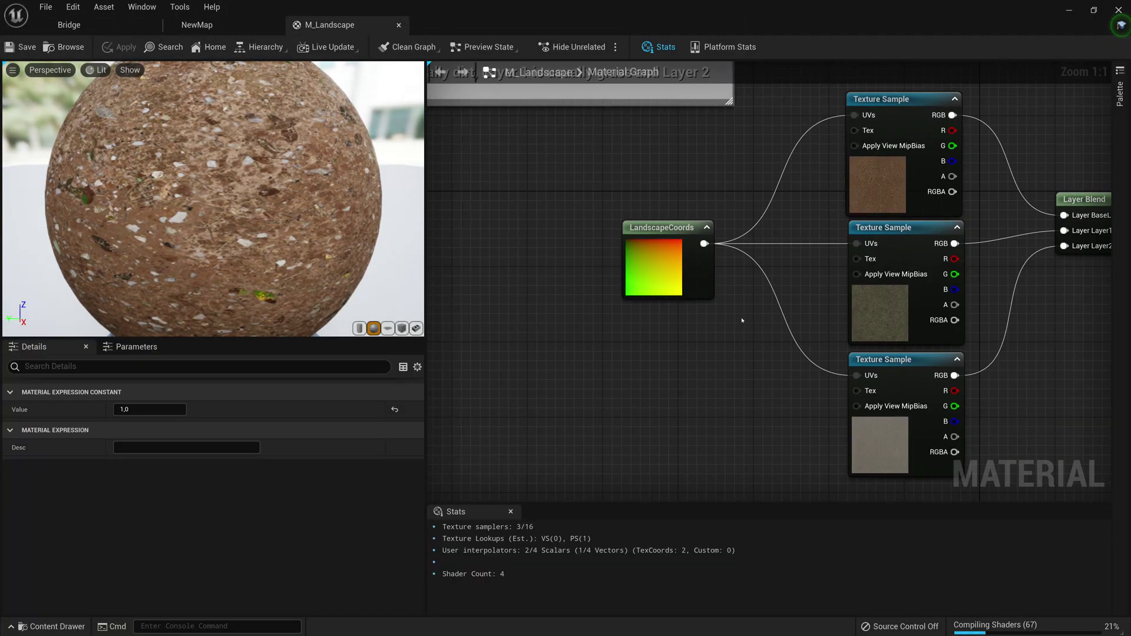
left_click(639, 256)
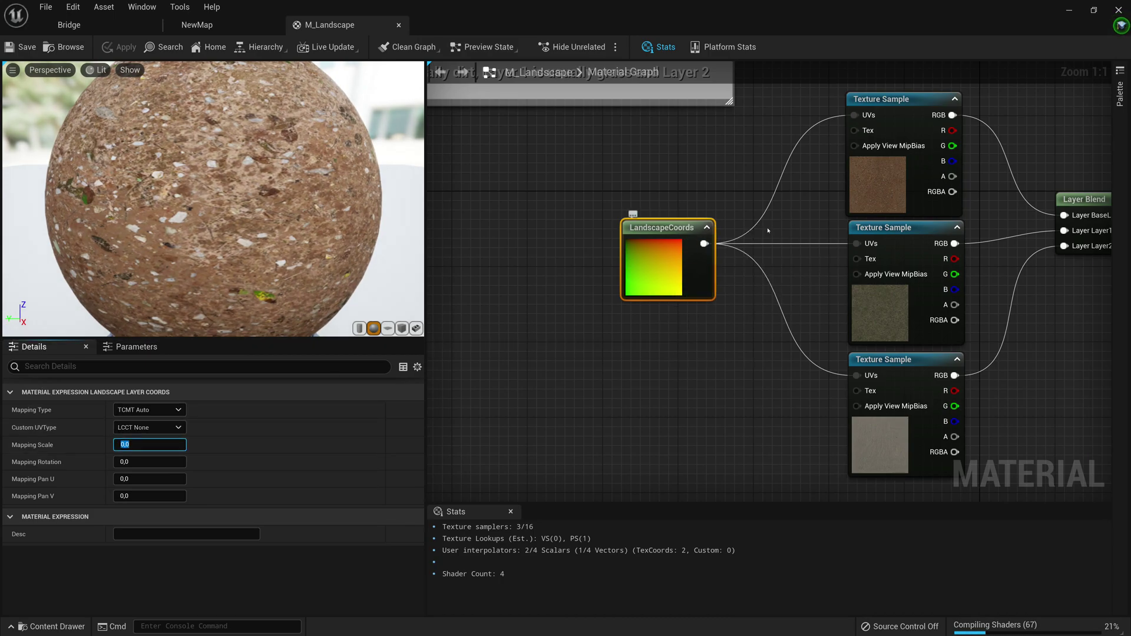
key("Return")
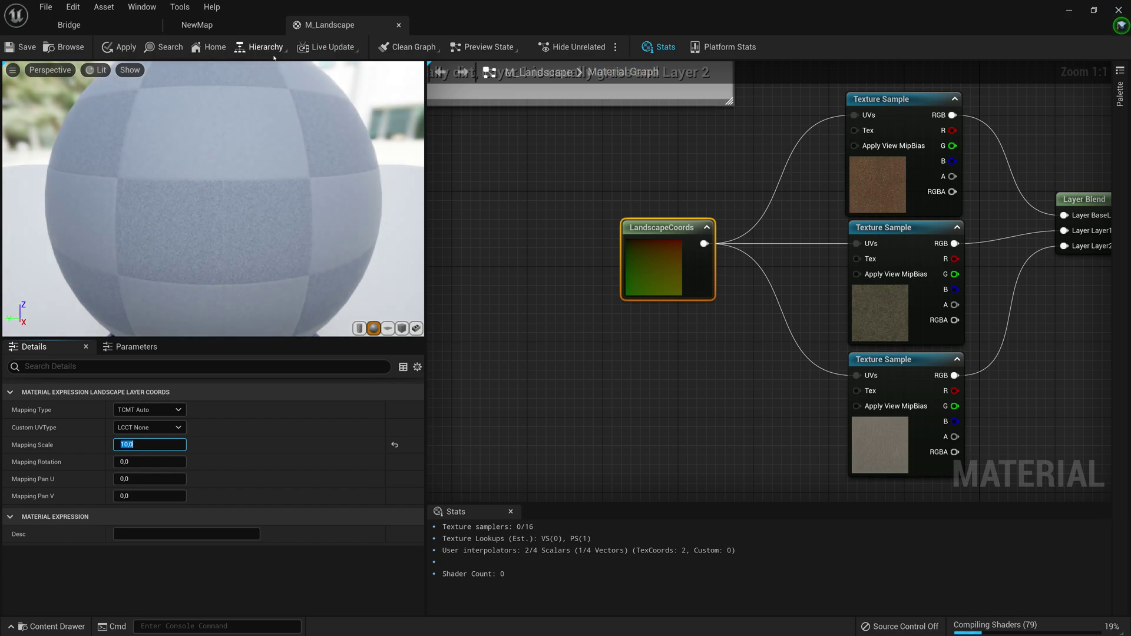
- Save the material with its new texture scale and inspect the landscape's grass and rock areas in NewMap
left_click(21, 47)
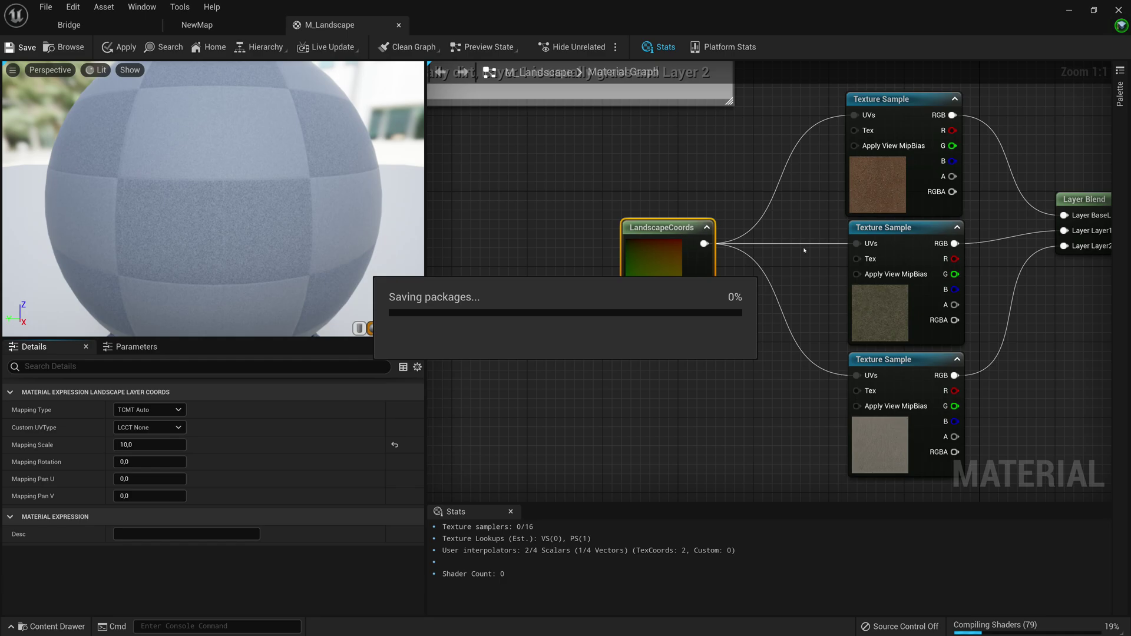
left_click(229, 27)
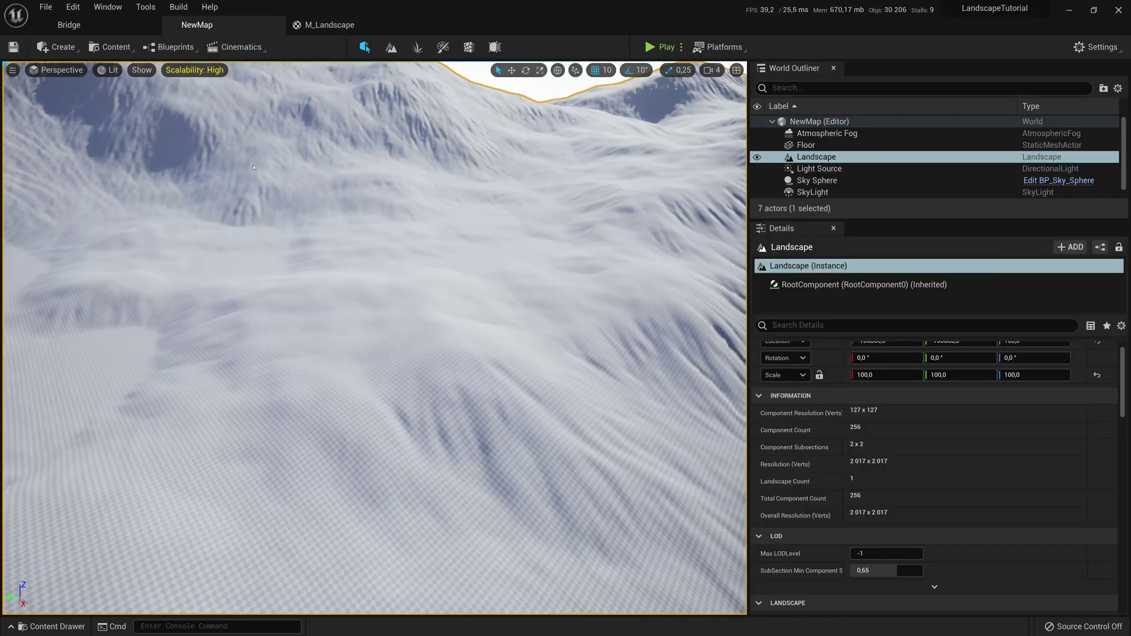
scroll(375, 337, "up", 10)
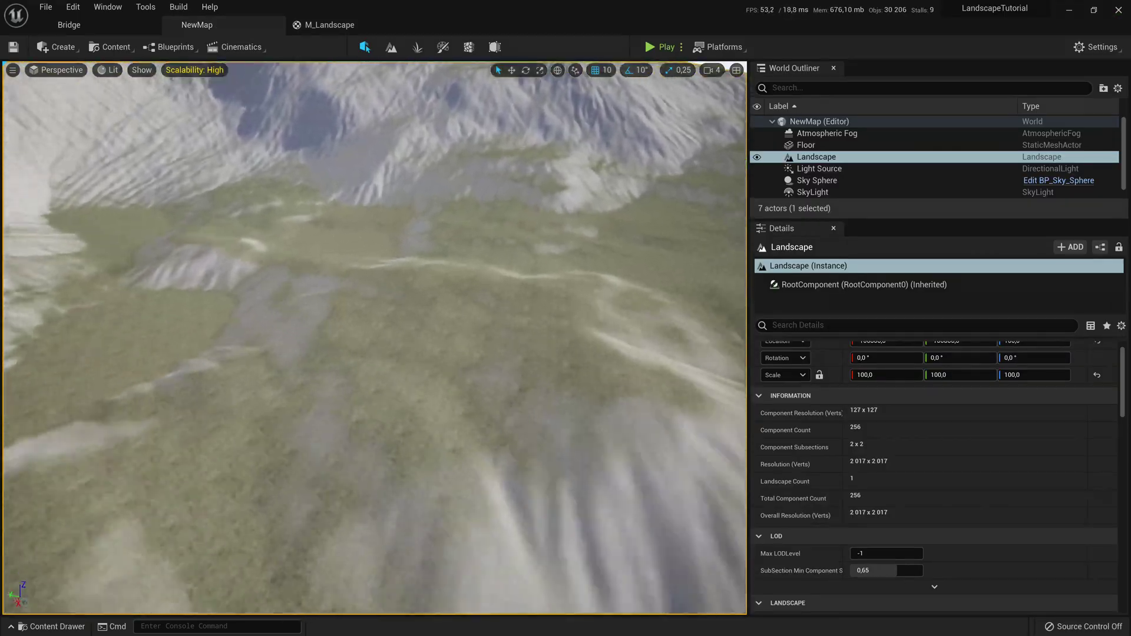
right_click_drag(375, 338, 368, 277)
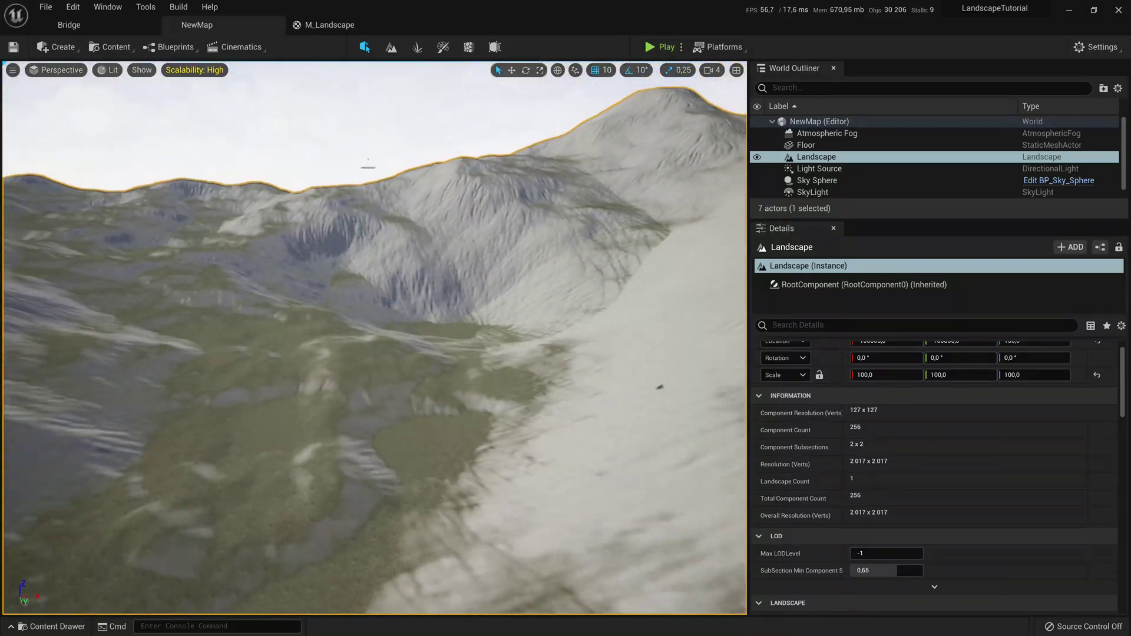
- Return to the M_Landscape material graph and examine the texture samples, Layer Blend and material output connections
left_click(330, 24)
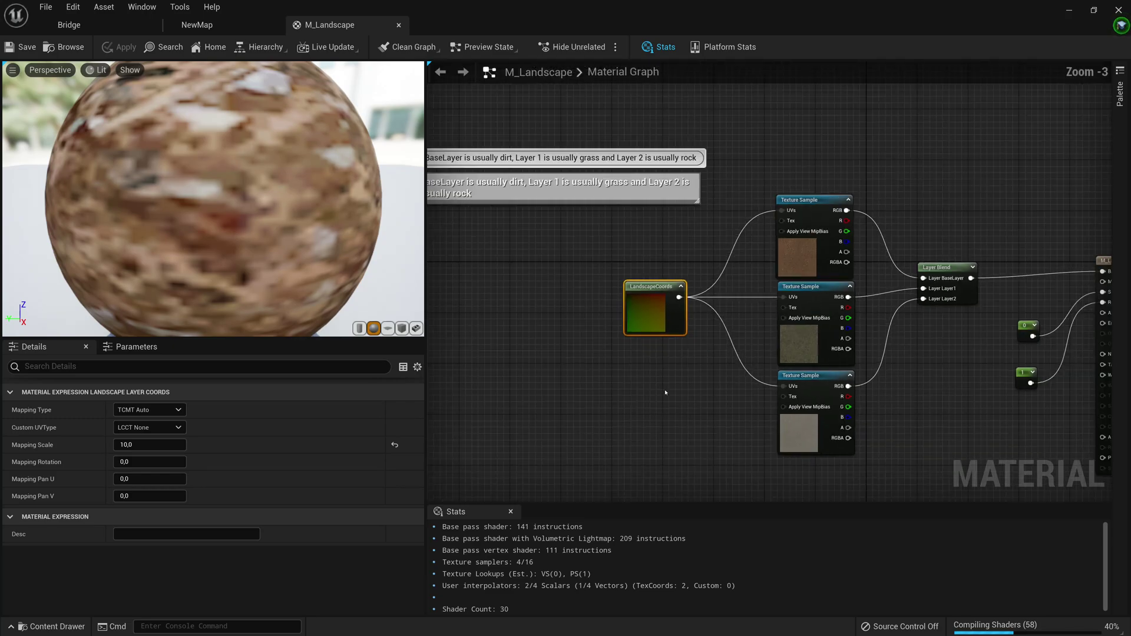
scroll(666, 393, "down", 4)
scroll(818, 290, "up", 5)
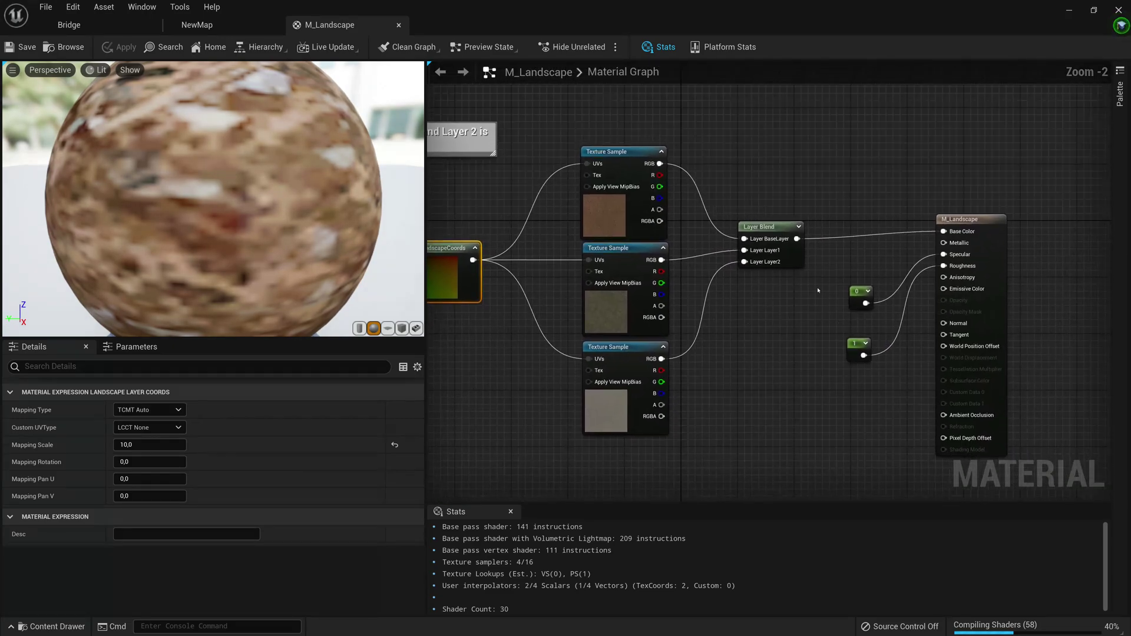
right_click_drag(516, 205, 464, 254)
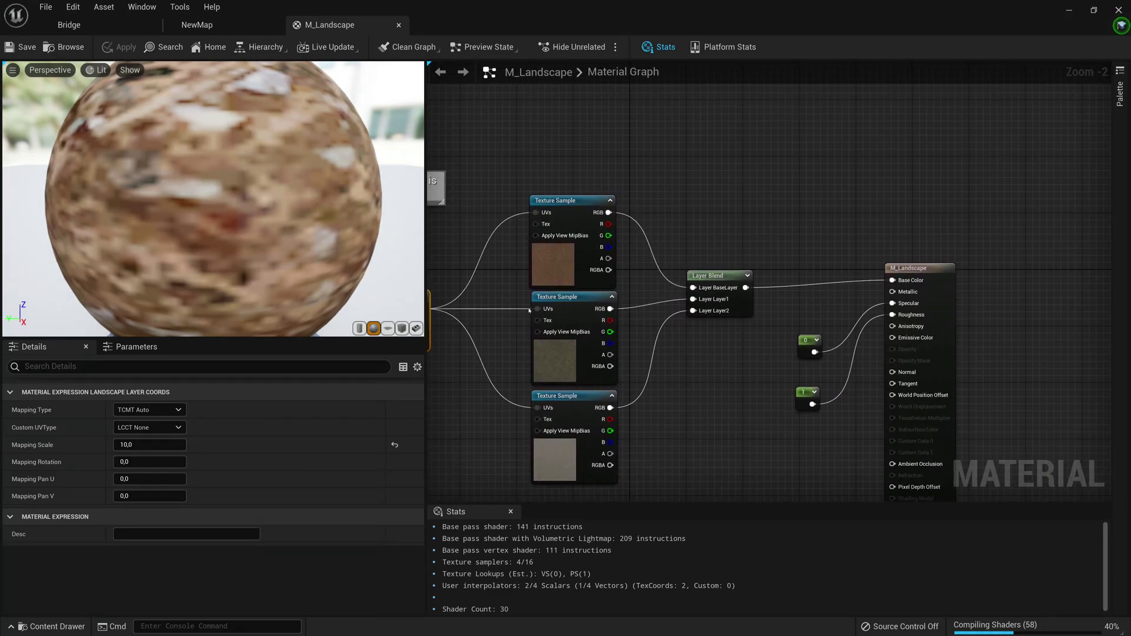
right_click_drag(529, 310, 616, 281)
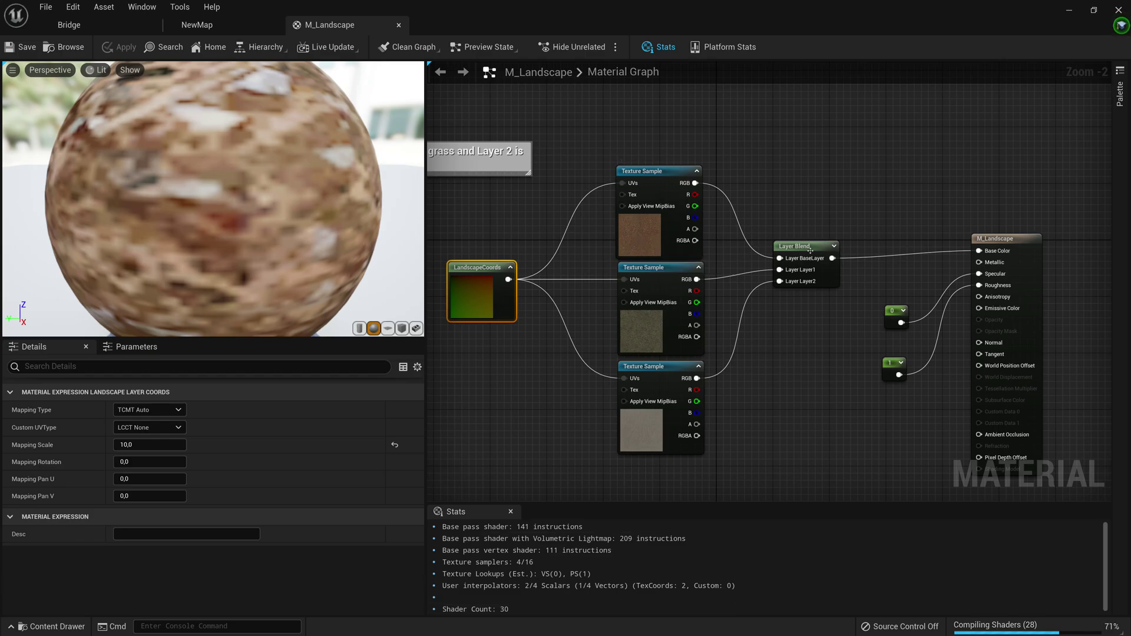
right_click_drag(848, 290, 815, 335)
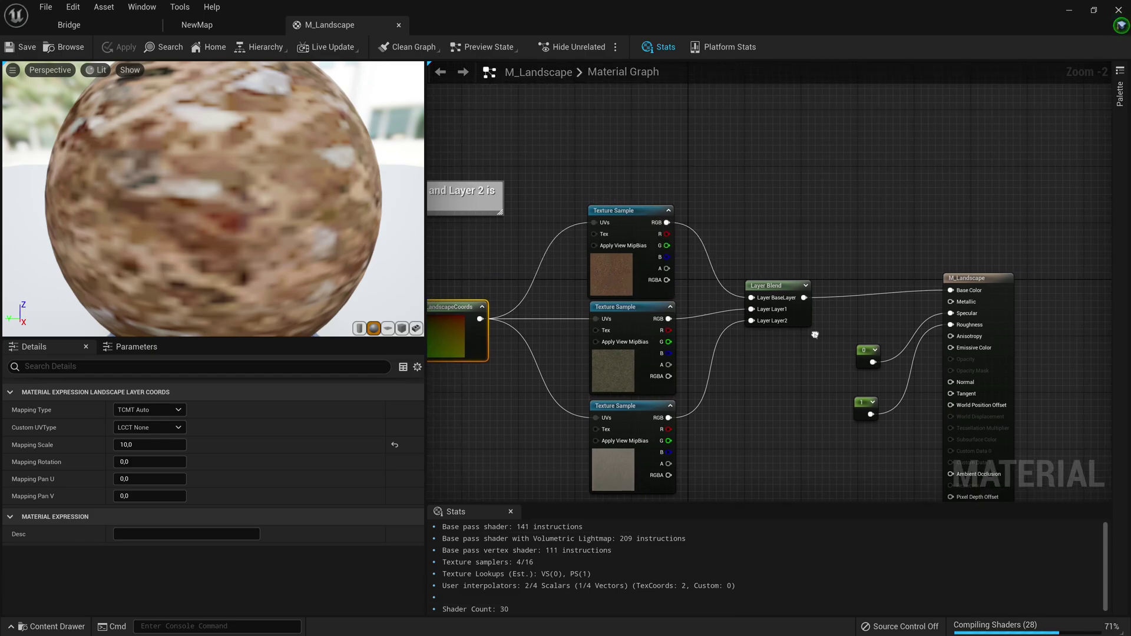
- Move the Forest_Floor Texture Sample node well above the other two texture samples in the graph
left_click_drag(652, 300, 652, 228)
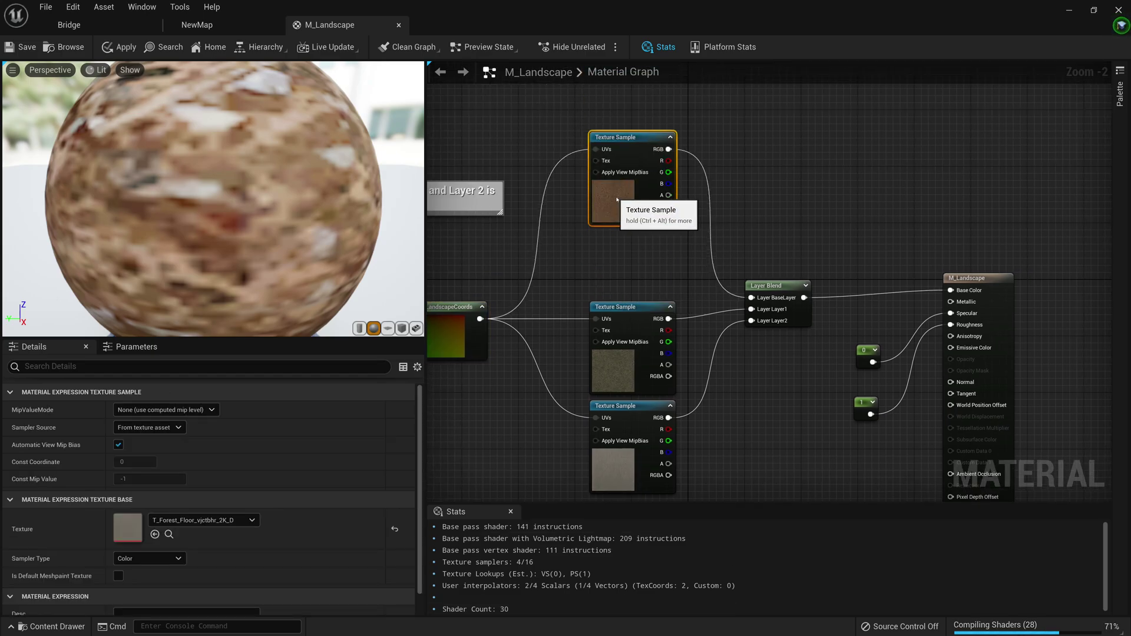
right_click_drag(652, 228, 594, 232)
left_click_drag(594, 232, 583, 118)
right_click_drag(583, 118, 593, 300)
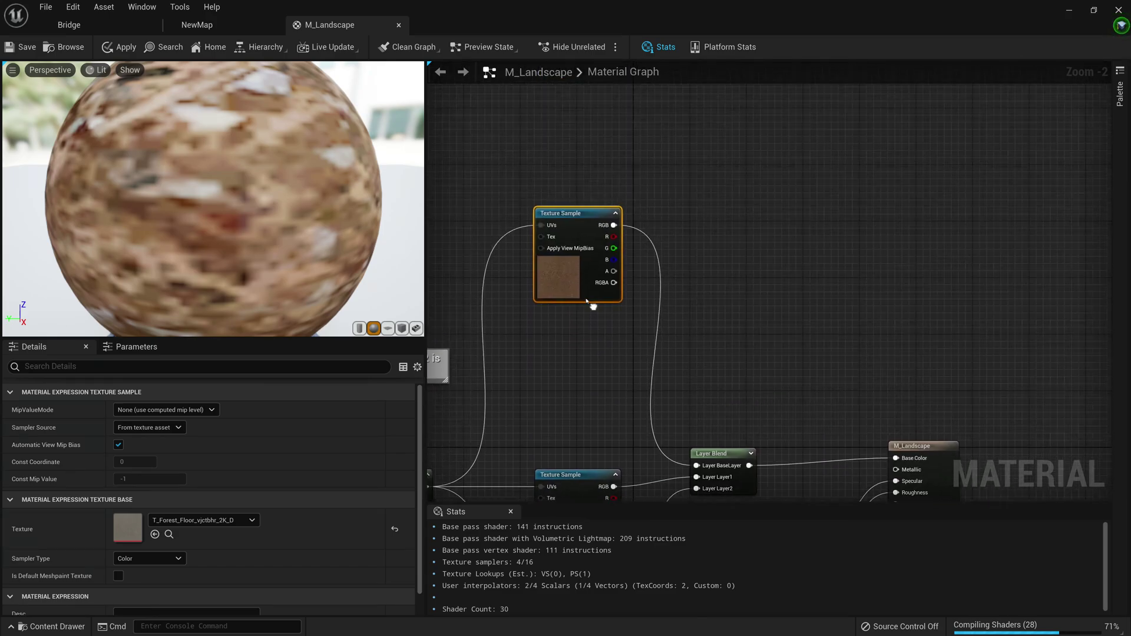
left_click_drag(593, 300, 580, 195)
scroll(581, 195, "down", 5)
scroll(577, 330, "up", 4)
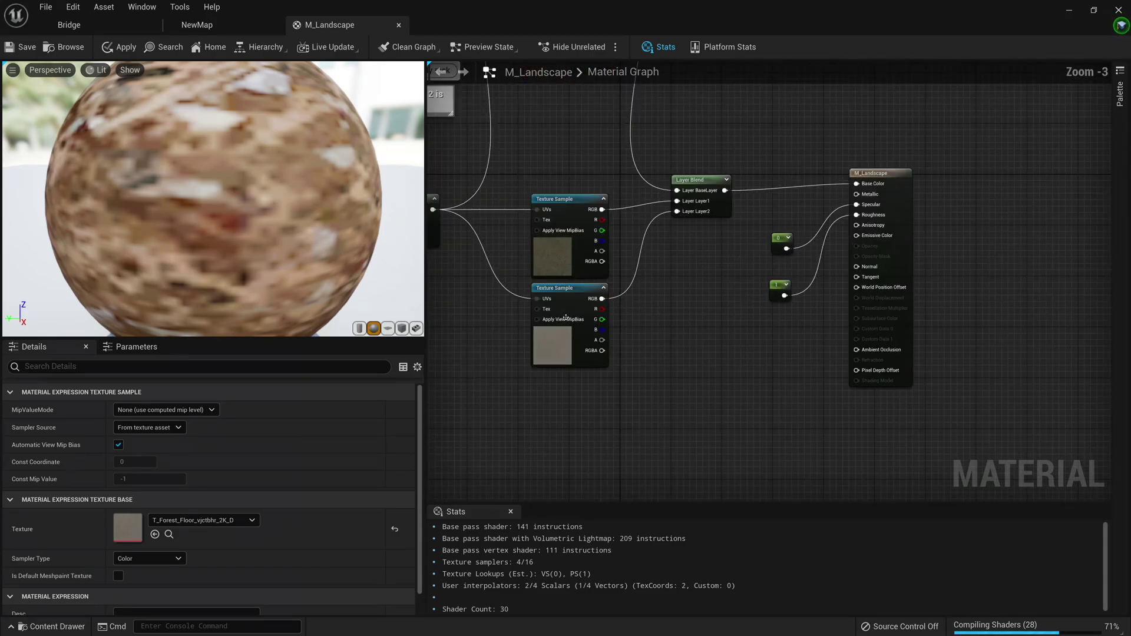
- Move the Eroded_Sedimentary_Rock Texture Sample node far below the grass Texture Sample
left_click_drag(564, 377, 564, 444)
right_click_drag(564, 443, 583, 383)
scroll(560, 353, "down", 4)
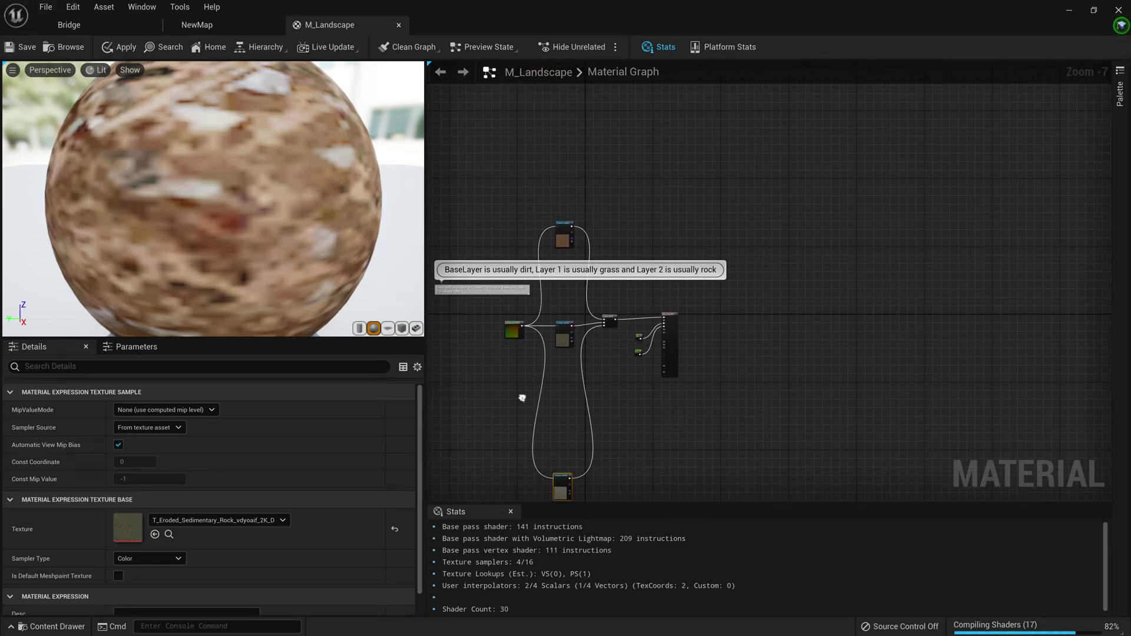
scroll(565, 390, "up", 4)
scroll(574, 353, "down", 4)
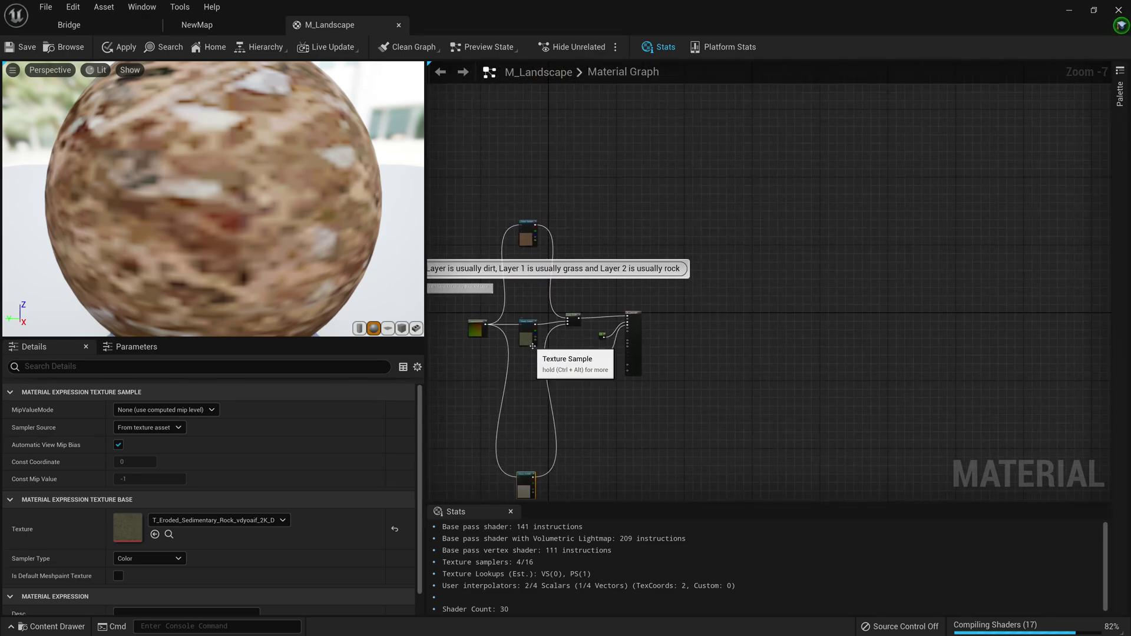
scroll(569, 308, "up", 2)
scroll(638, 355, "down", 2)
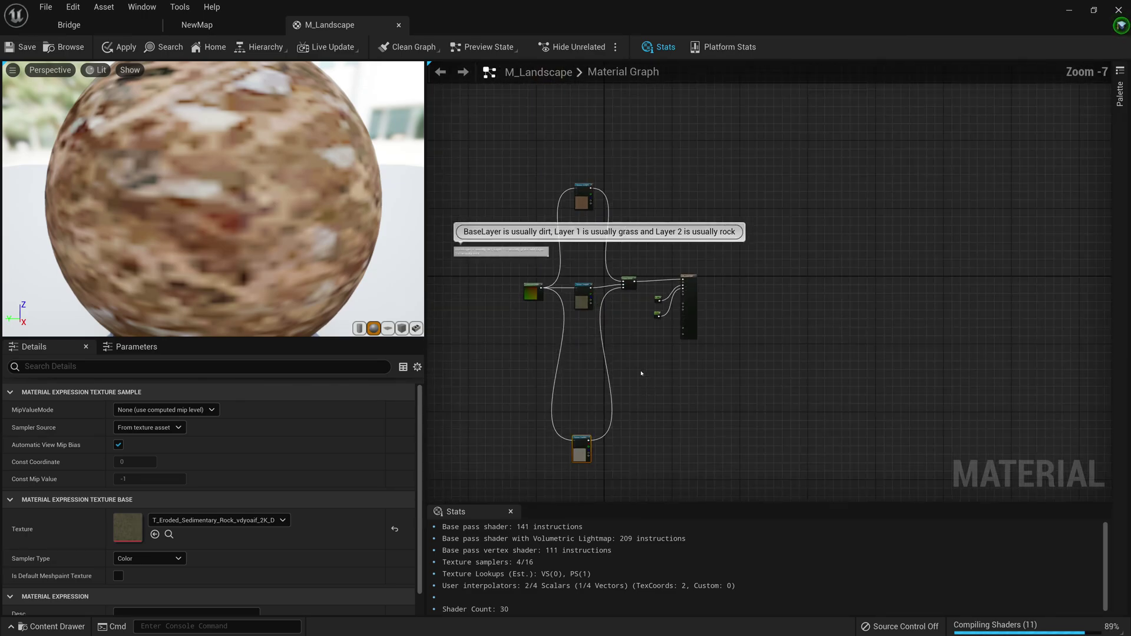
right_click_drag(617, 363, 560, 318)
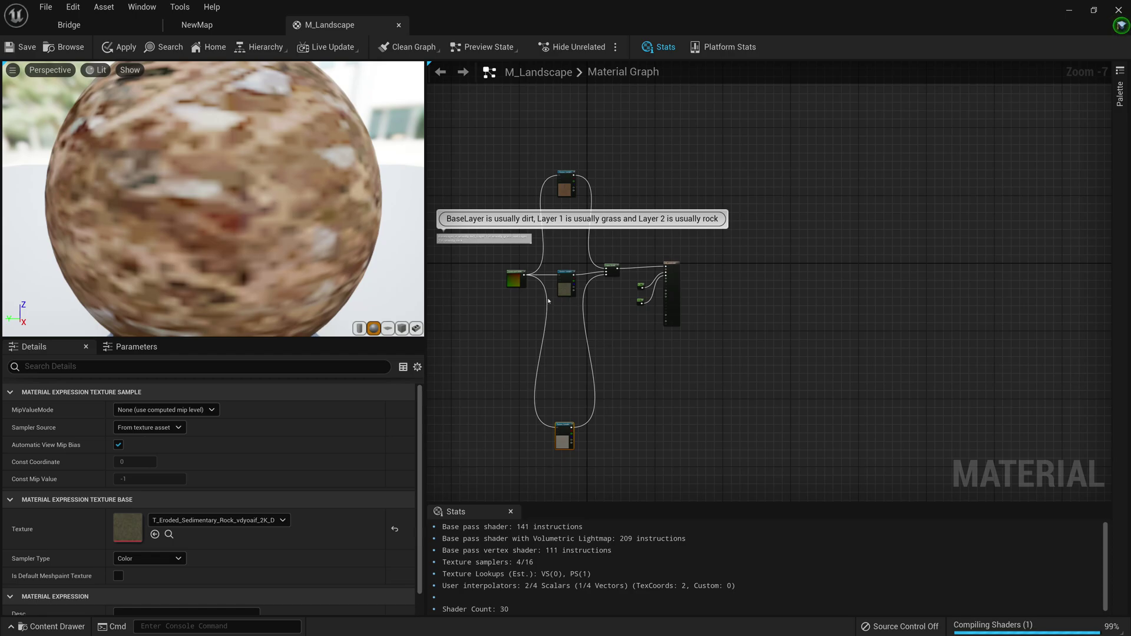
- Bring the rock and forest floor Texture Sample nodes back into a compact column with the grass one
left_click_drag(564, 417, 564, 314)
right_click_drag(564, 314, 555, 438)
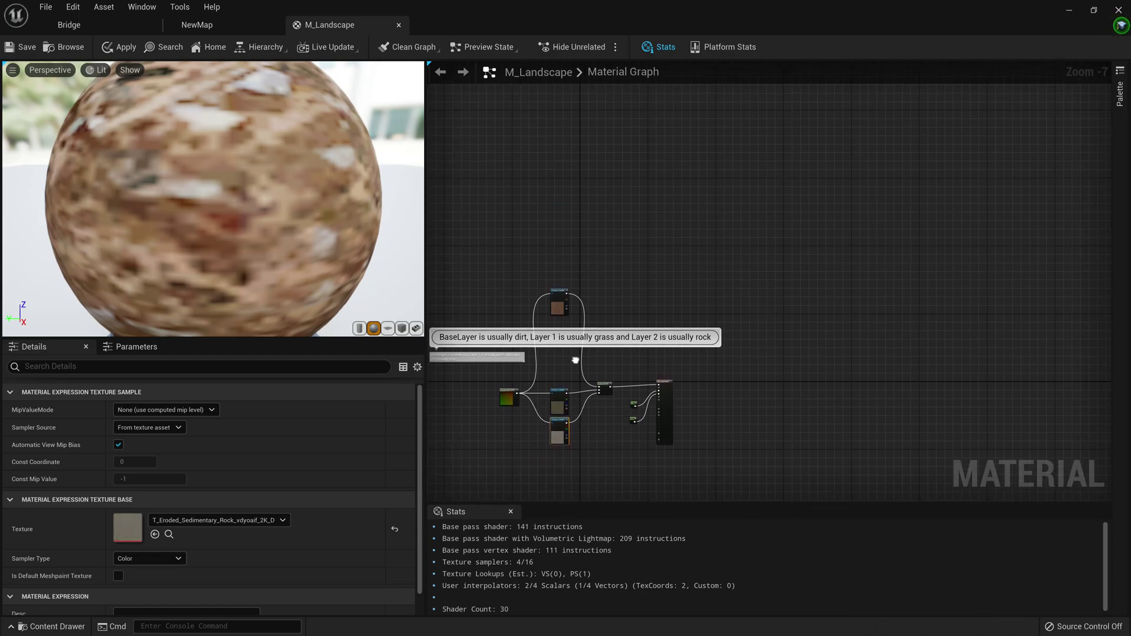
scroll(556, 439, "up", 1)
scroll(571, 266, "up", 1)
left_click_drag(610, 234, 614, 343)
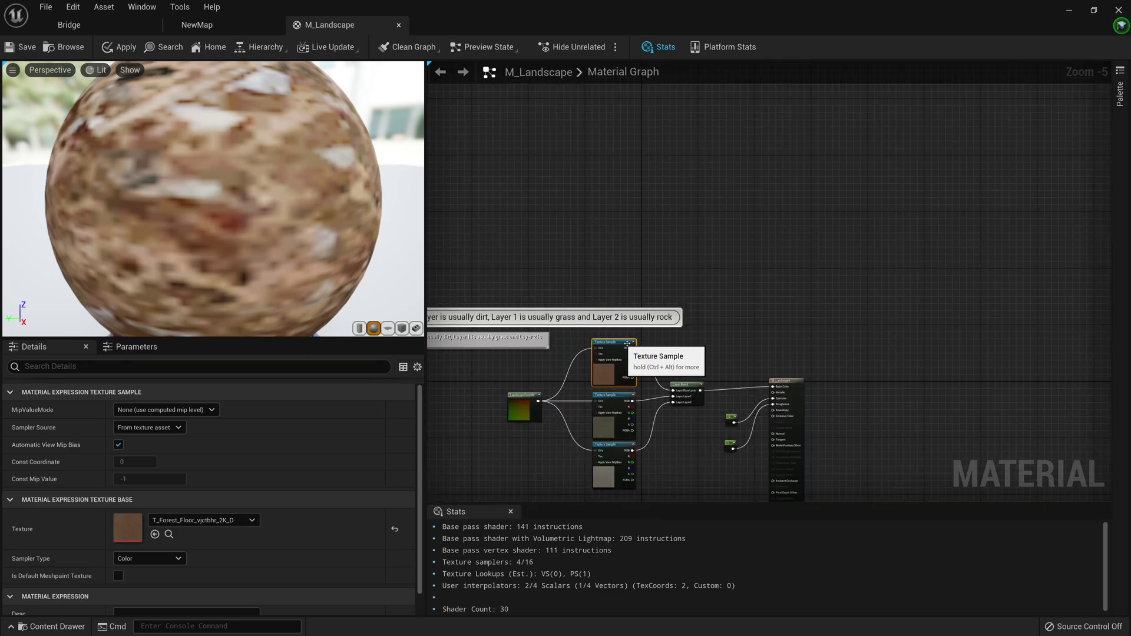
scroll(647, 366, "up", 3)
right_click_drag(815, 274, 809, 270)
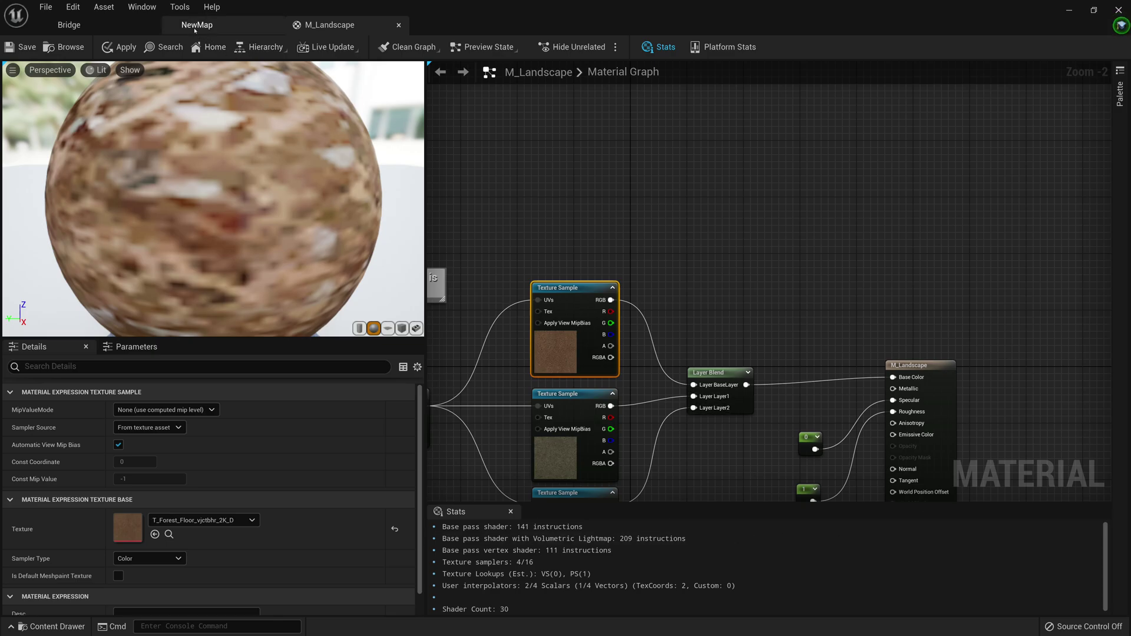
- Create a Material Function named MF_LandscapeBaseLayer in the project's Content folder
left_click(199, 25)
key("ctrl+space")
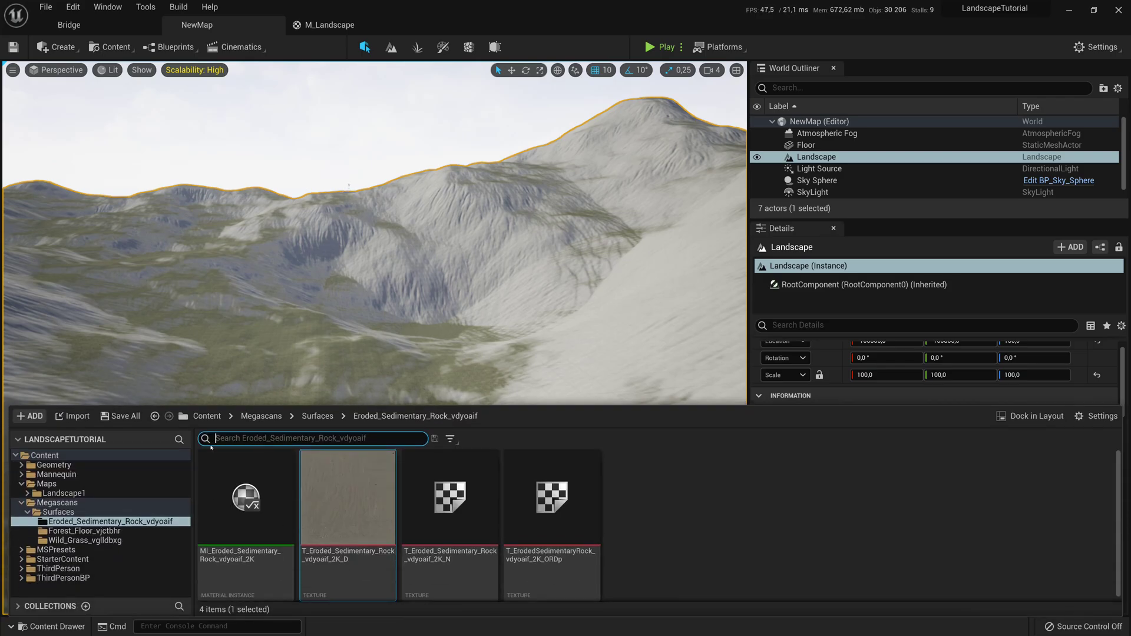
left_click(207, 416)
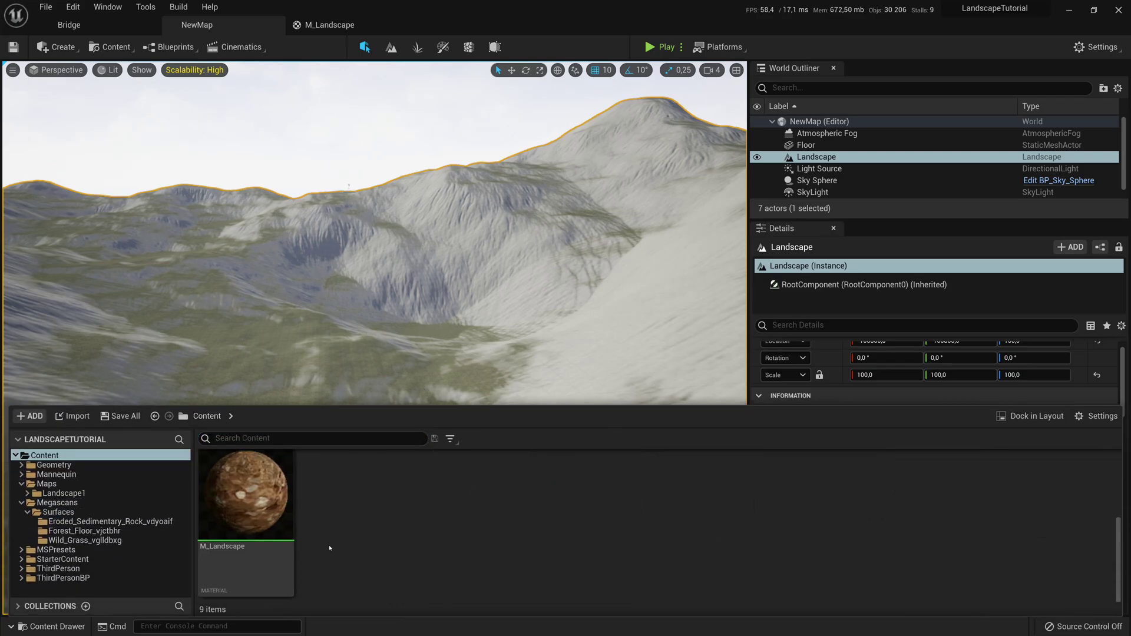
right_click(330, 548)
mouse_move(409, 442)
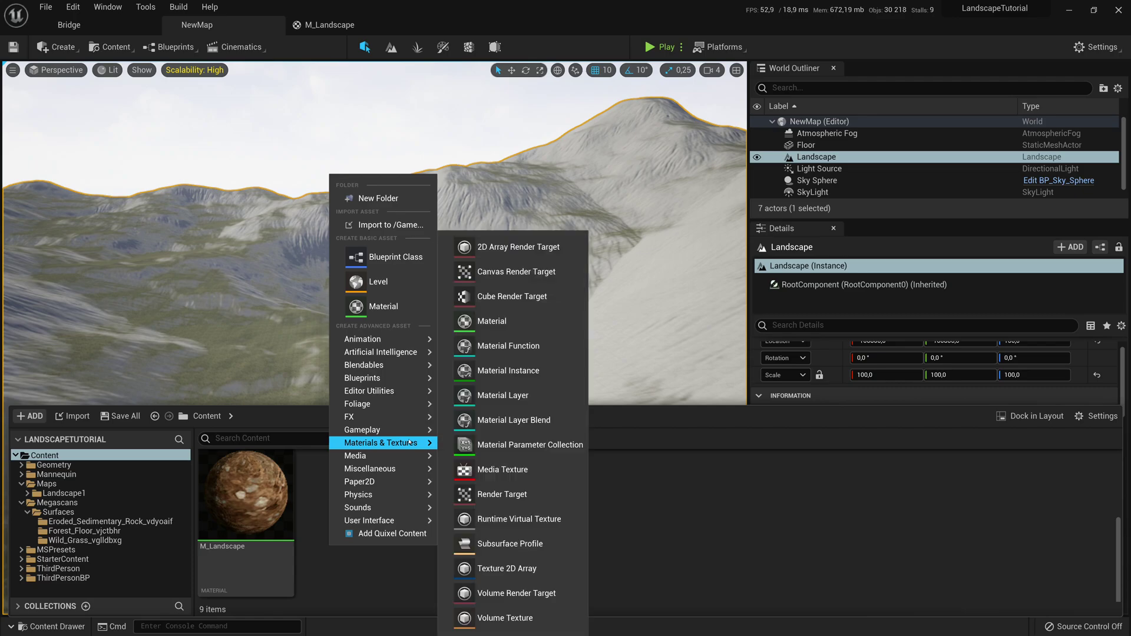
left_click(512, 346)
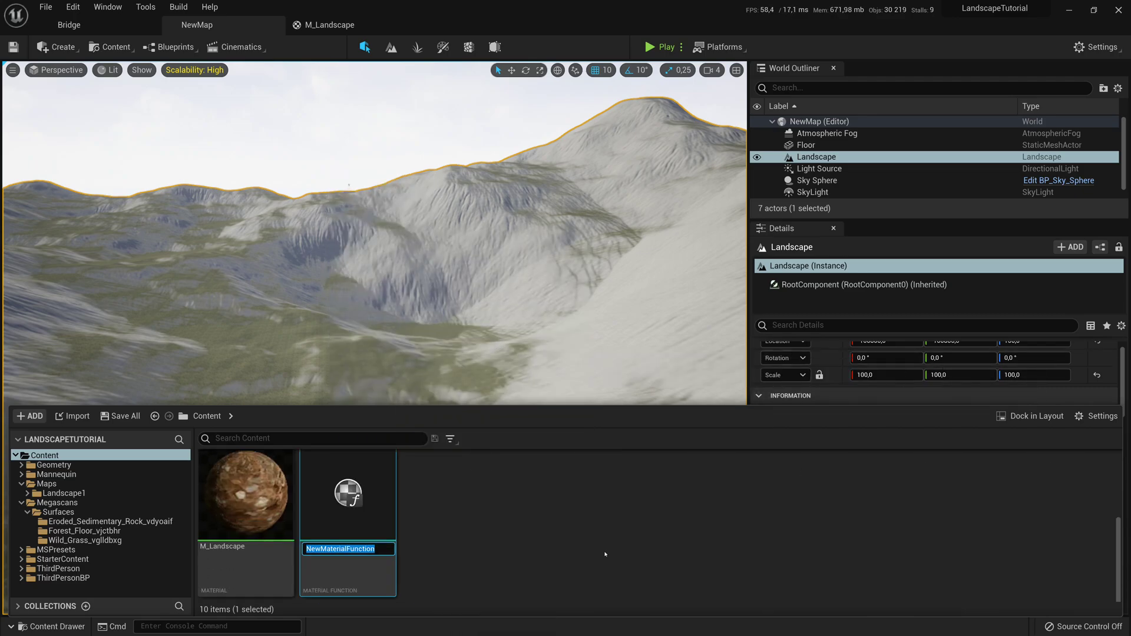
key("BackSpace")
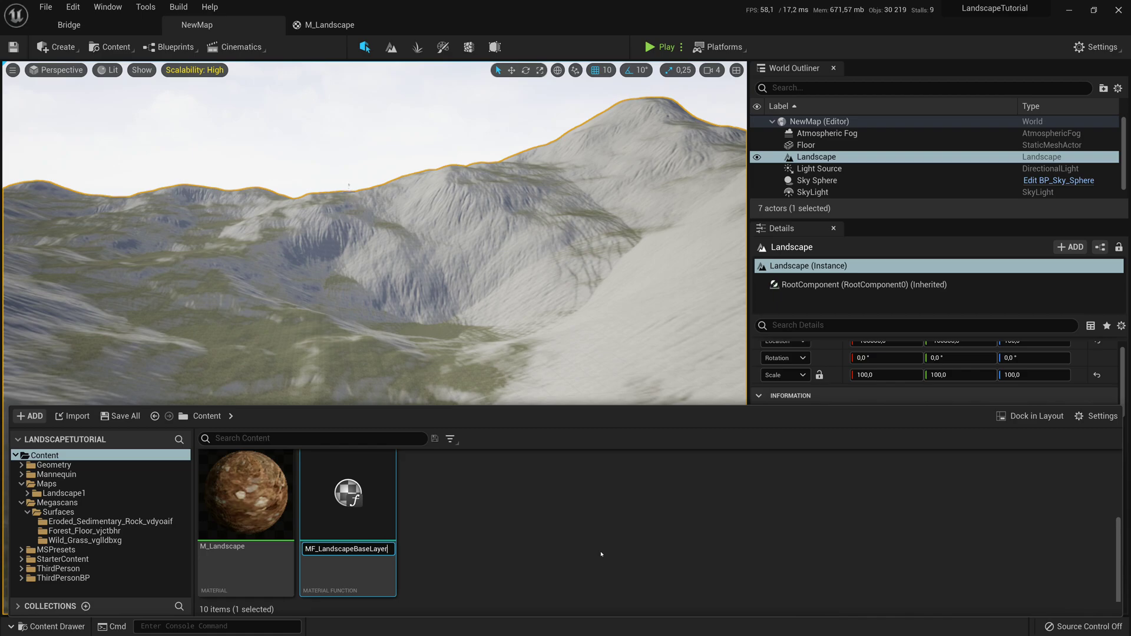
key("Return")
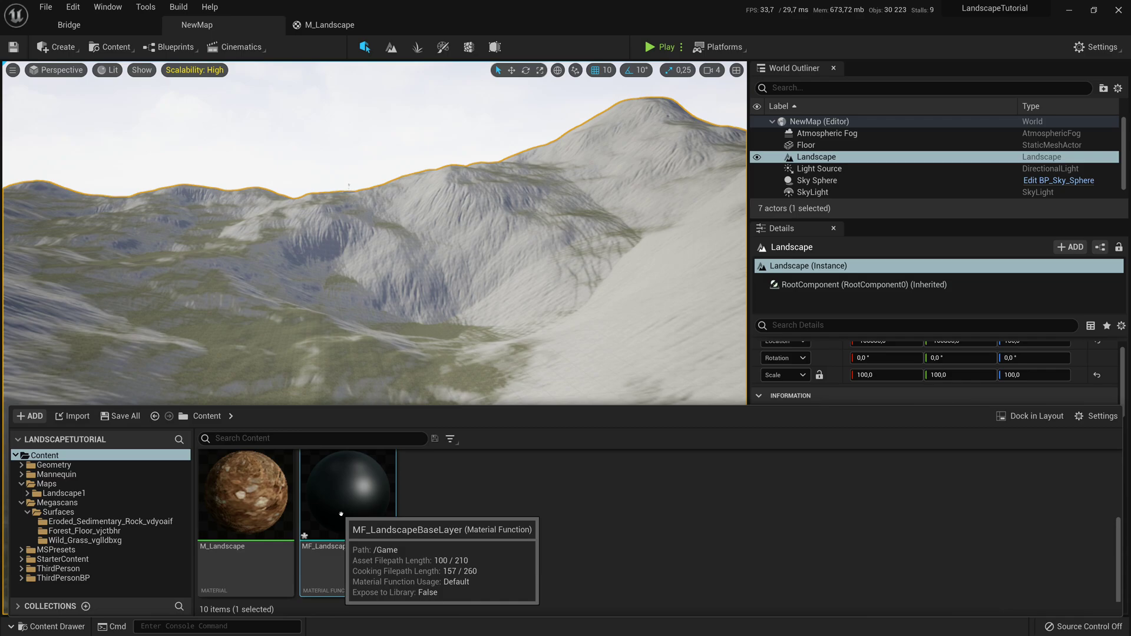
- Open the MF_LandscapeBaseLayer material function and dock its editor in the main window beside M_Landscape
left_click(329, 25)
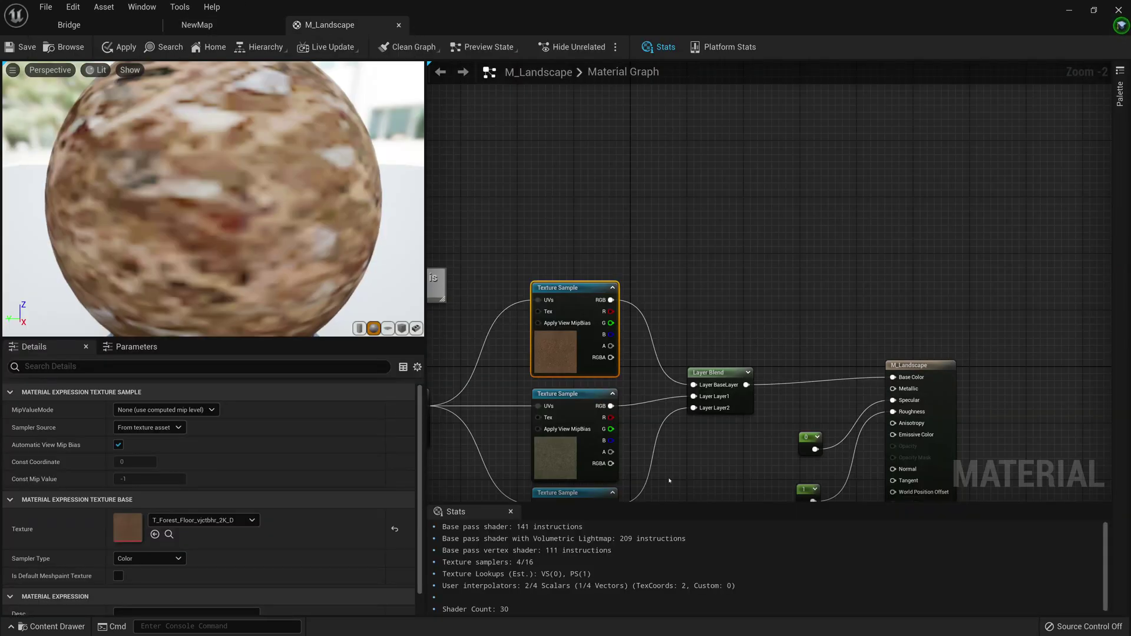
left_click(136, 347)
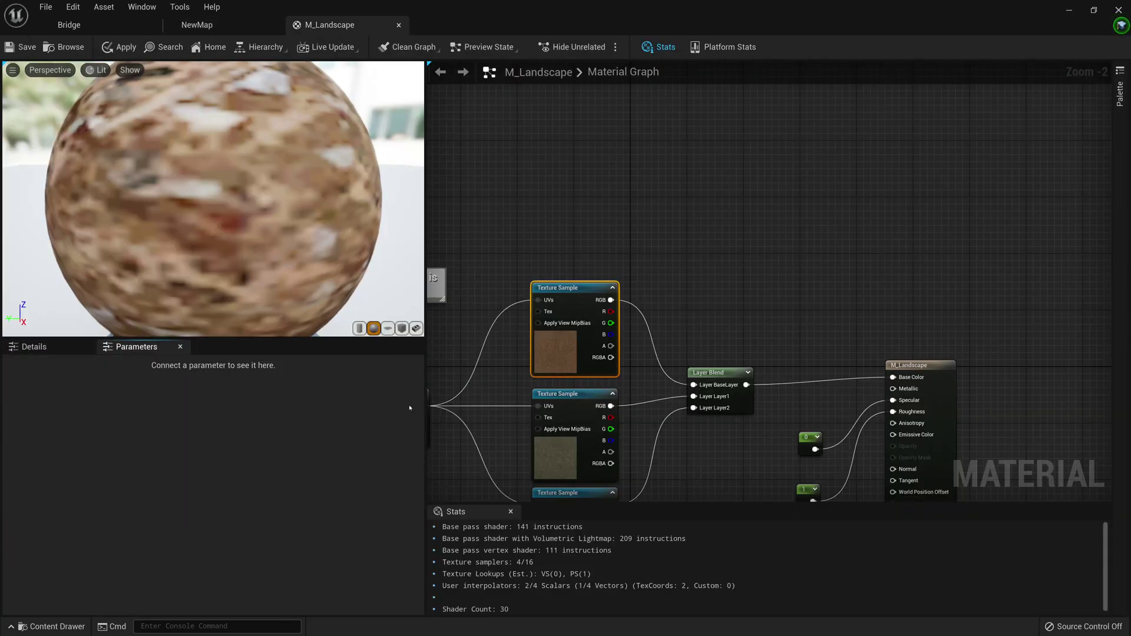
left_click(212, 25)
key("ctrl+space")
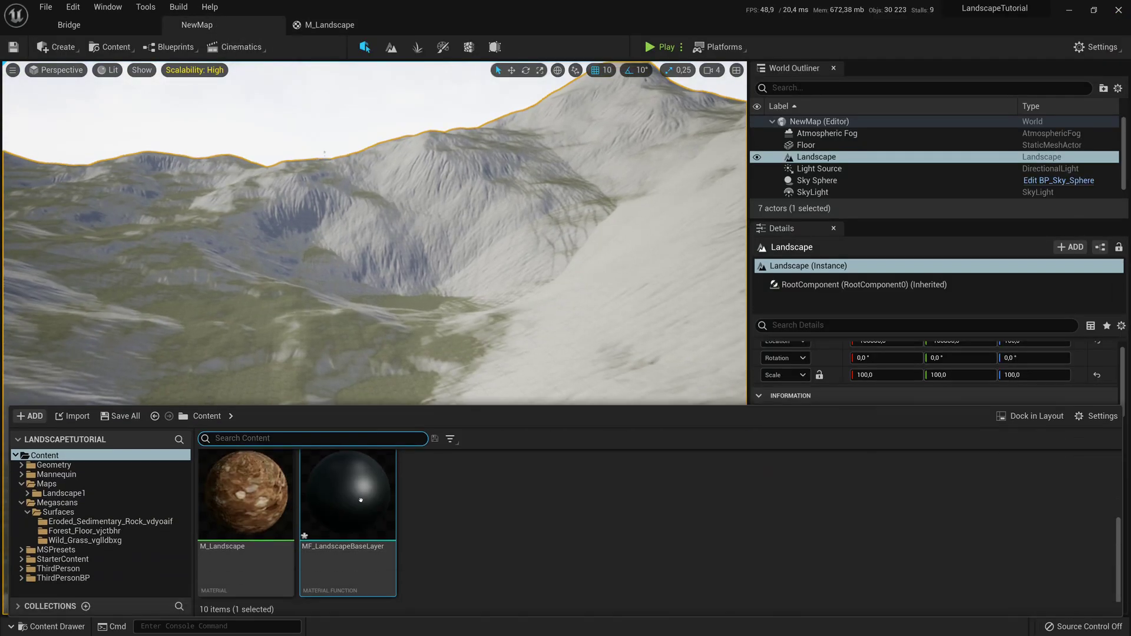
double_click(362, 514)
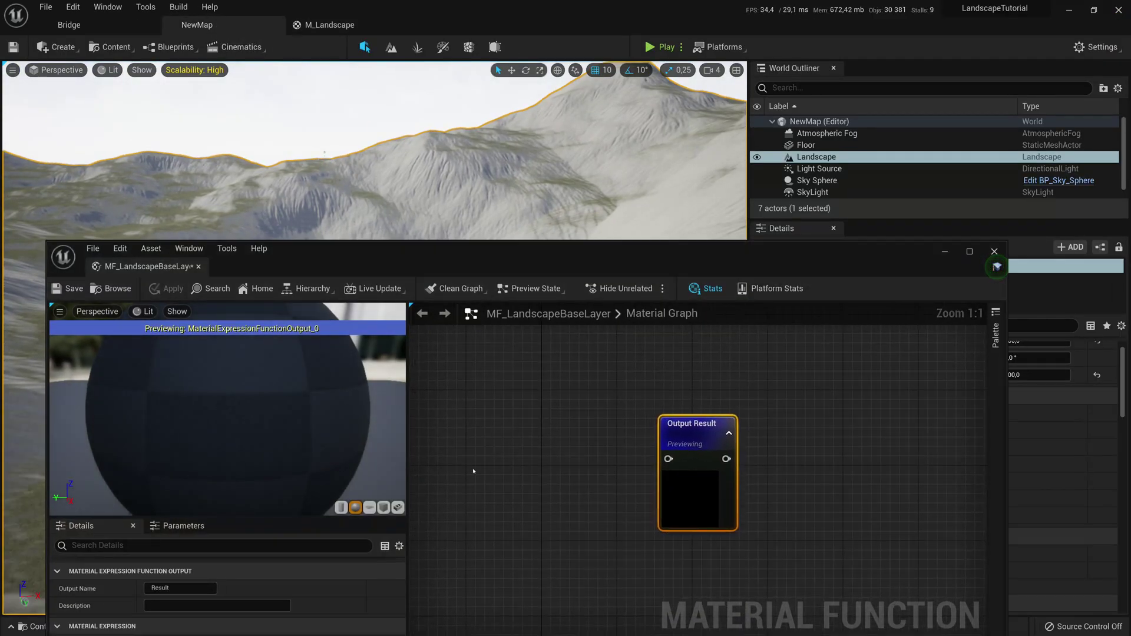
left_click_drag(109, 266, 459, 24)
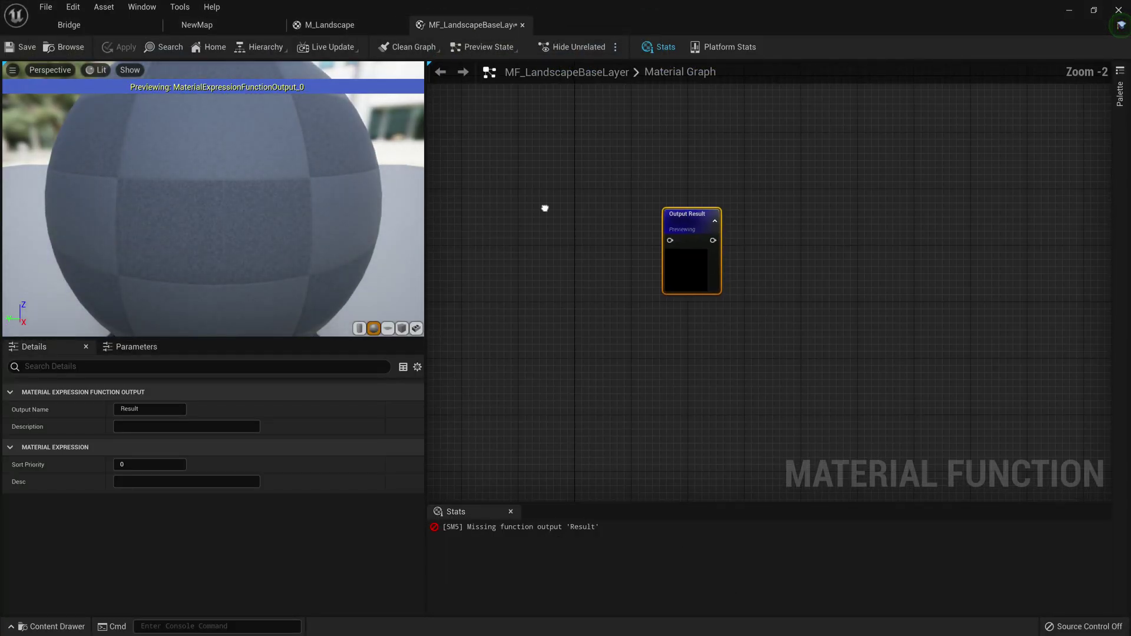
right_click_drag(592, 251, 641, 217)
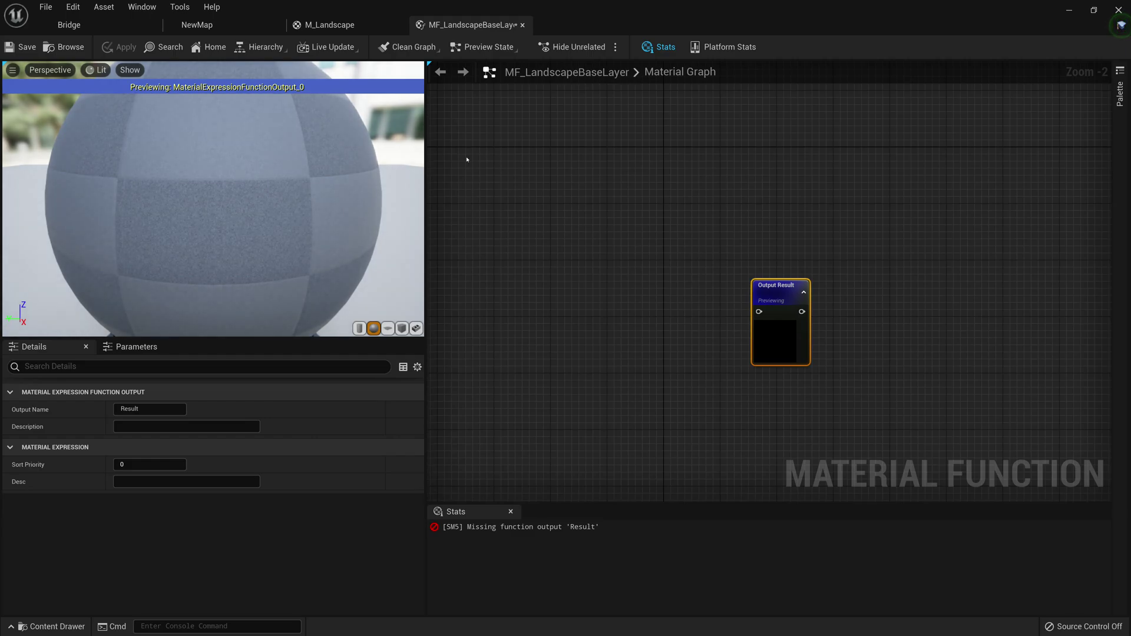
- Compare the M_Landscape material's output node inputs with the single Output Result node in MF_LandscapeBaseLayer
left_click(330, 24)
scroll(782, 245, "up", 3)
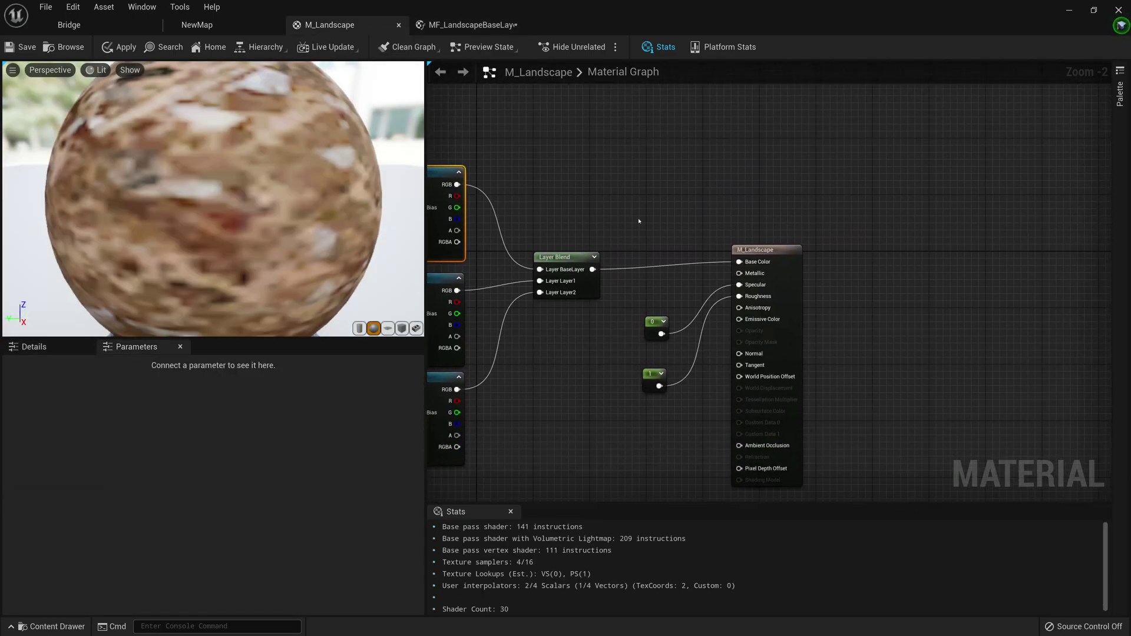
left_click(811, 315)
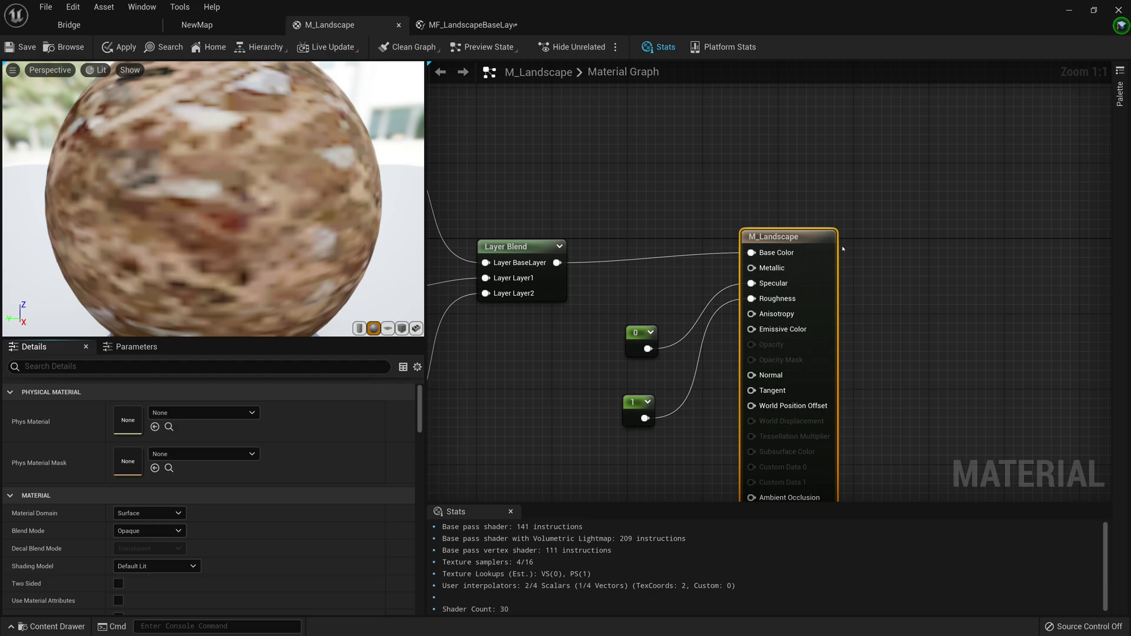
scroll(780, 328, "down", 3)
left_click(471, 25)
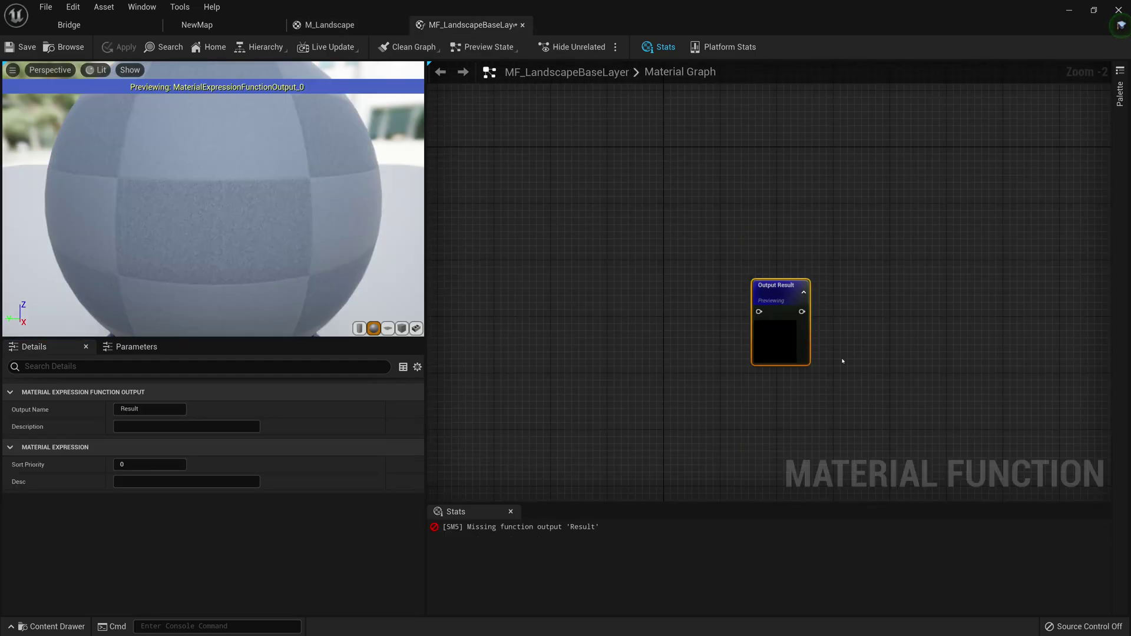
mouse_move(777, 319)
right_mouse_down()
mouse_move(794, 331)
mouse_move(759, 325)
right_mouse_up()
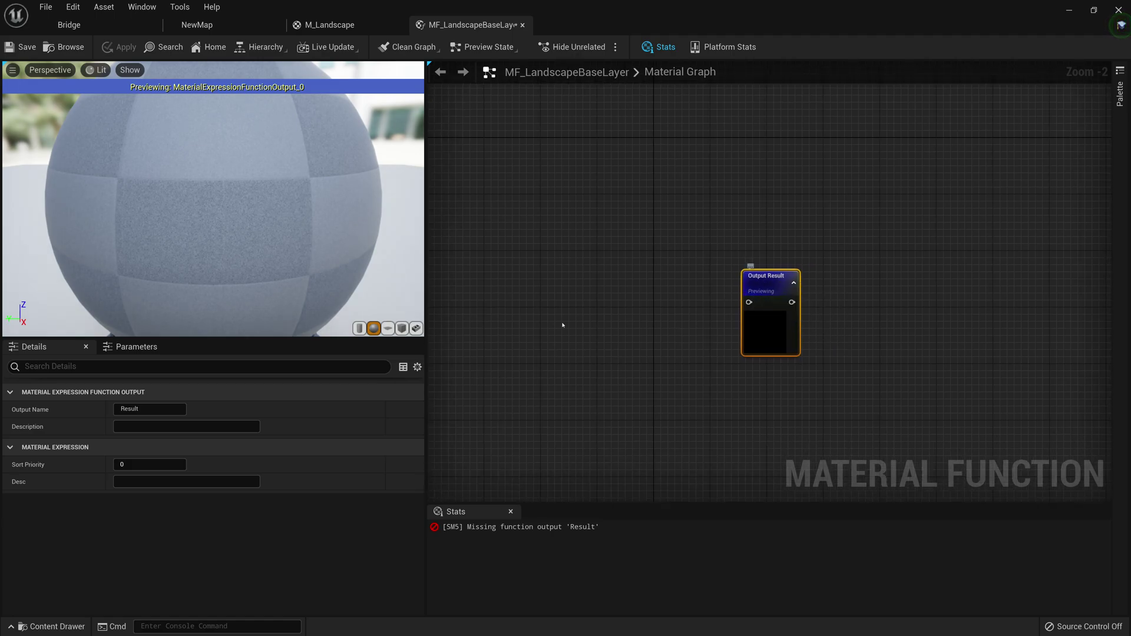
mouse_move(554, 324)
right_mouse_down()
mouse_move(601, 351)
mouse_move(545, 337)
right_mouse_up()
left_click(330, 25)
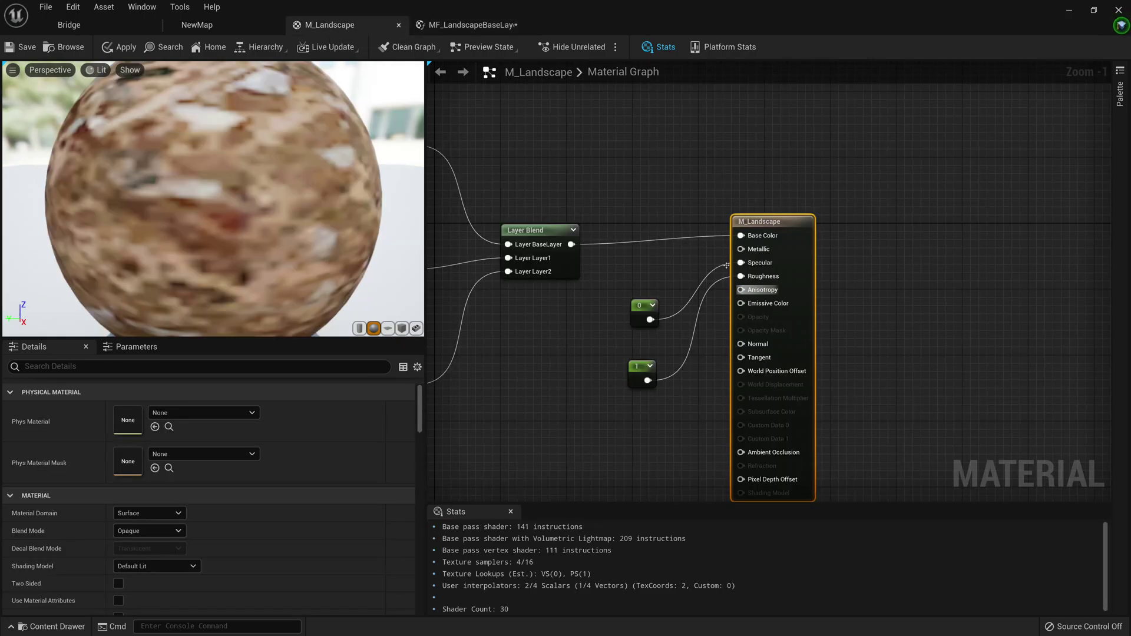
- Add a 2D texture sample parameter named DiffuseTexture to the MF_LandscapeBaseLayer graph
left_click(465, 25)
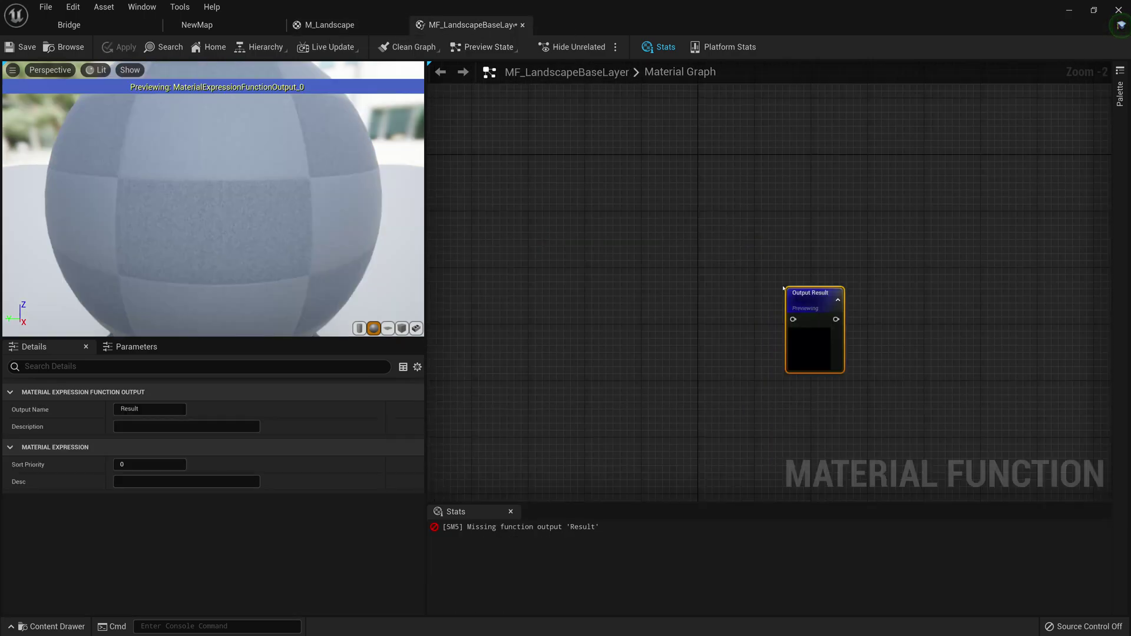
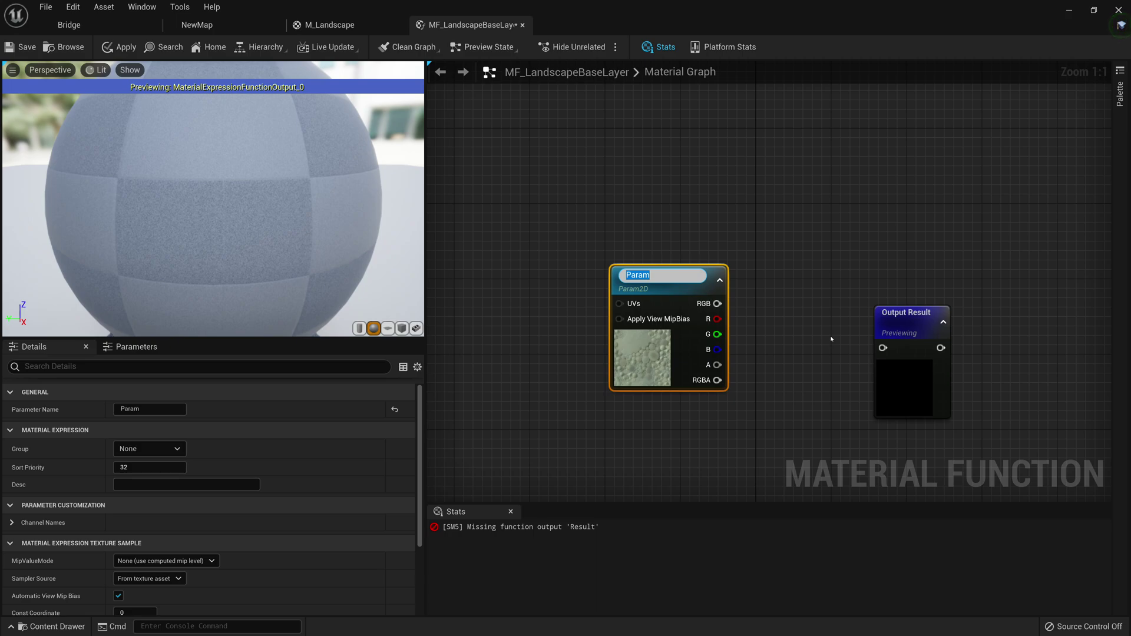
key("BackSpace")
type("DiffuseTexture")
key("Return")
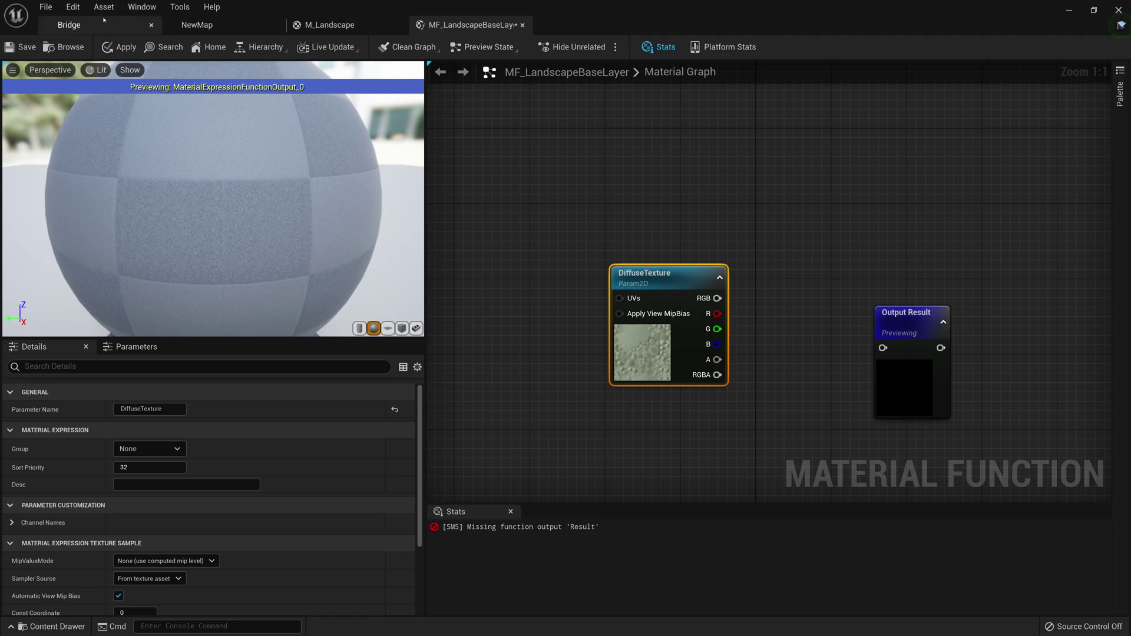
left_click(144, 5)
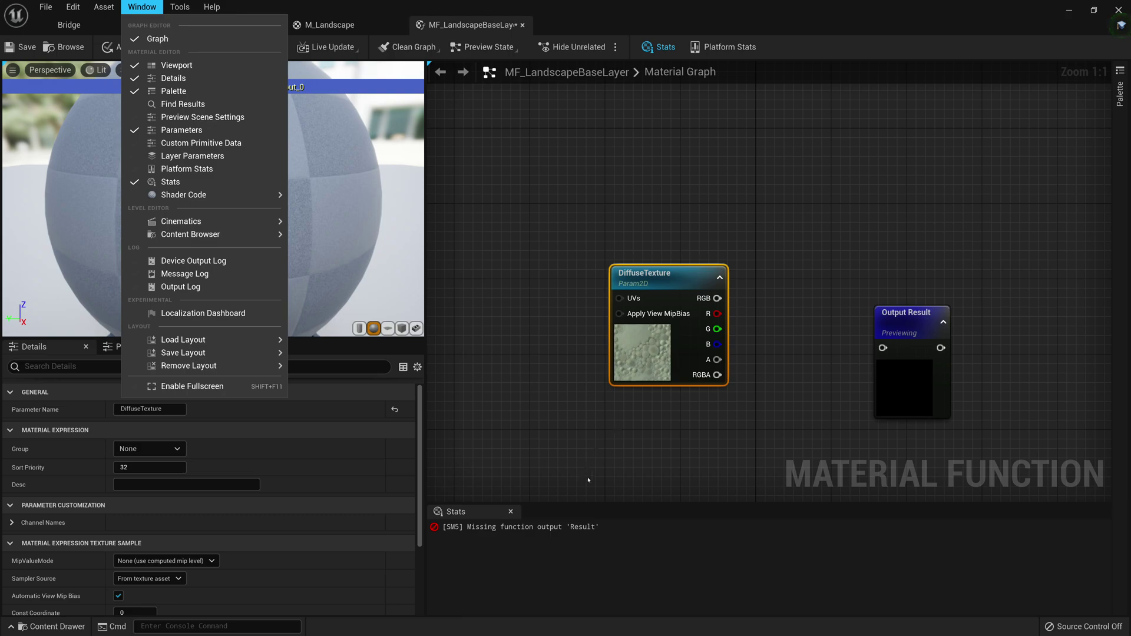
left_click(487, 436)
- Assign the DiffuseTexture parameter to a group named BaseLayer and set its sampler source to Shared: Wrap
left_click(642, 303)
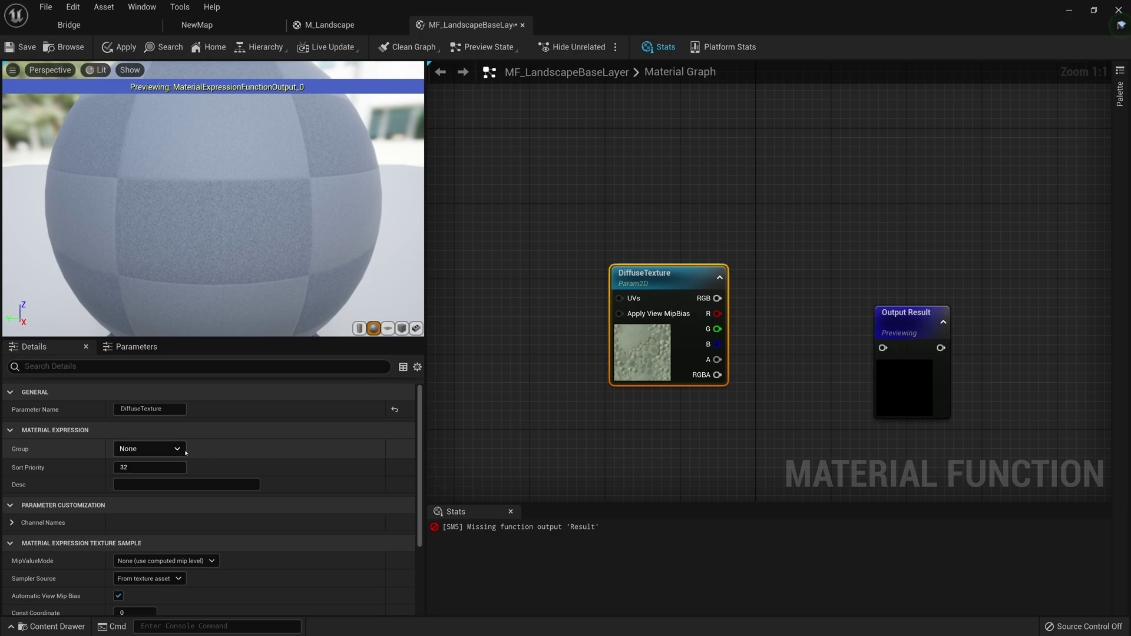
left_click(153, 449)
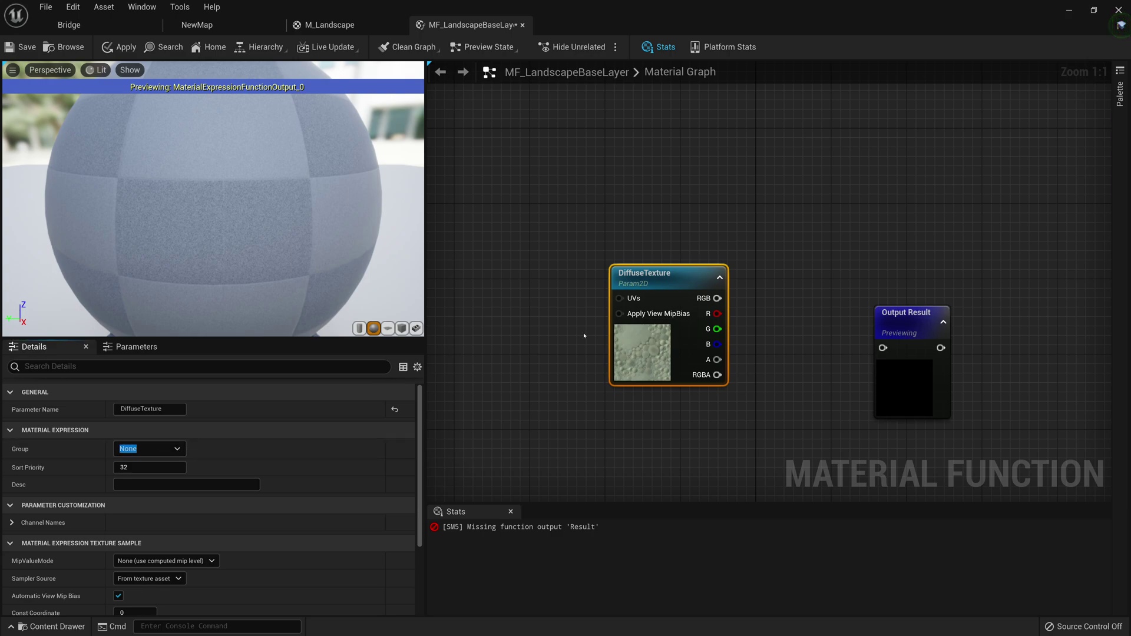
key("BackSpace")
type("BaseLayer")
scroll(198, 563, "down", 1)
scroll(197, 564, "down", 1)
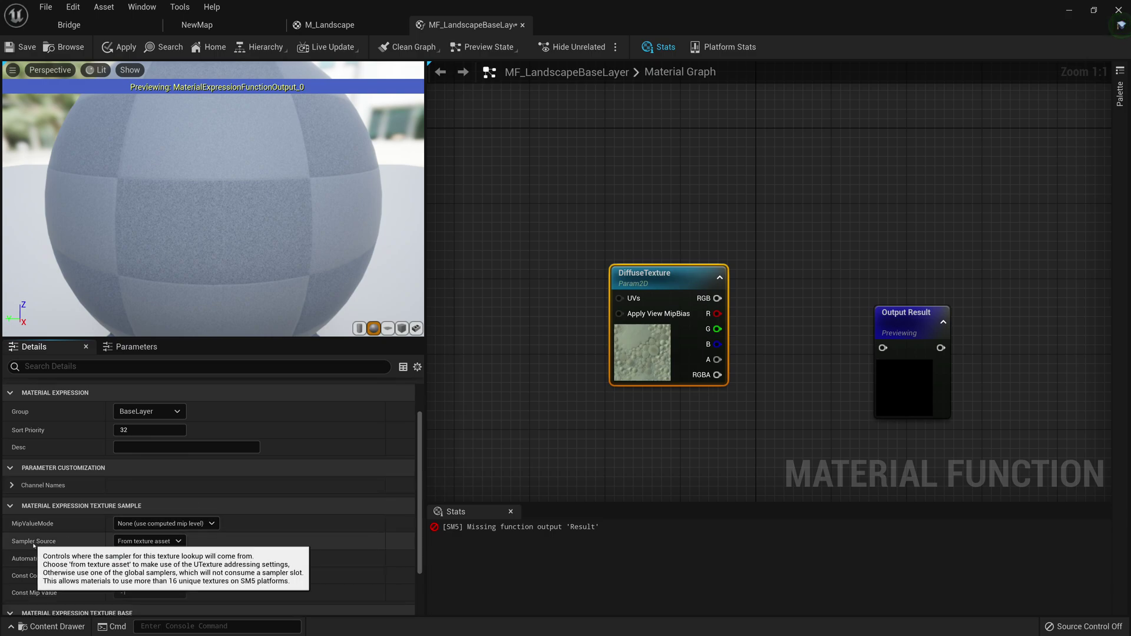
left_click(157, 545)
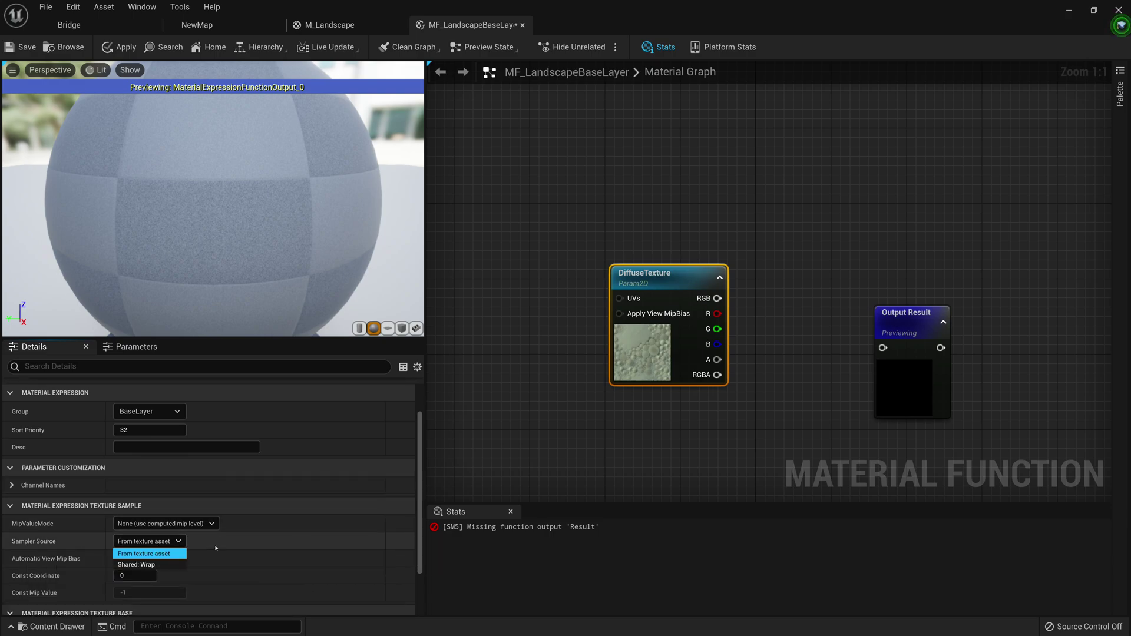
left_click(138, 565)
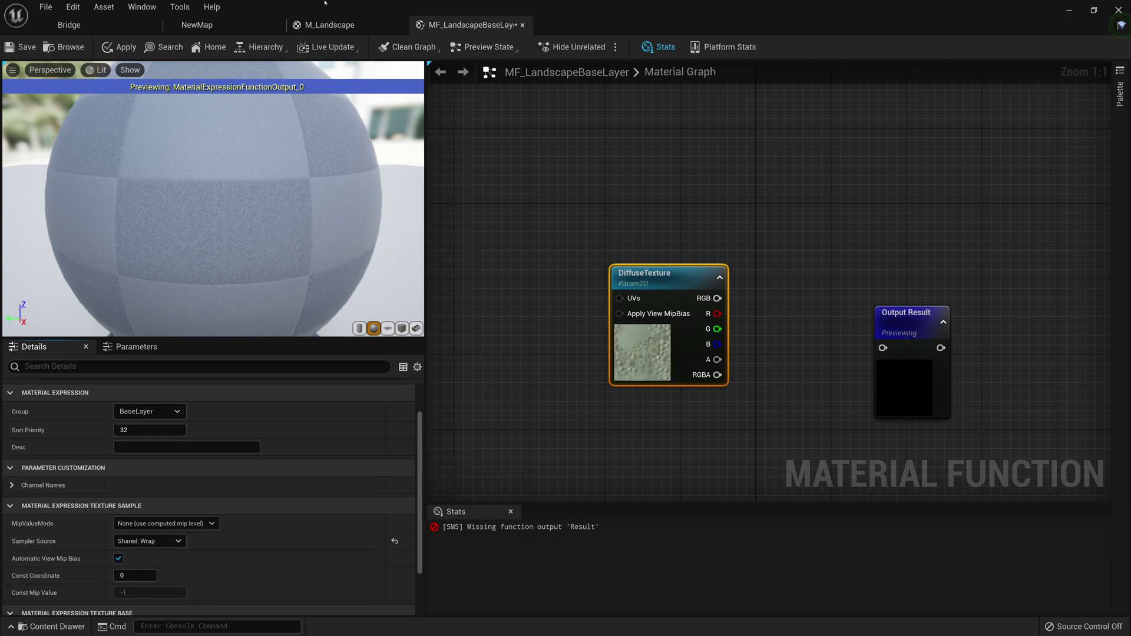
- Review M_Landscape's texture sampler usage statistics and texture sample nodes, and return to the sampler source setting in MF_LandscapeBaseLayer
left_click(330, 24)
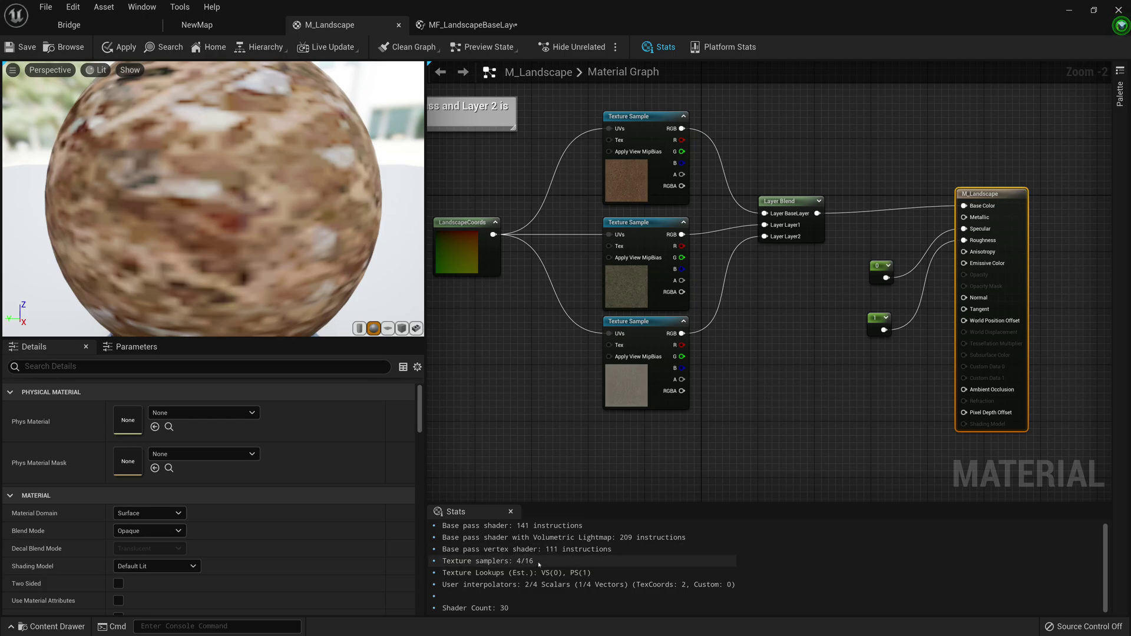
scroll(591, 413, "down", 4)
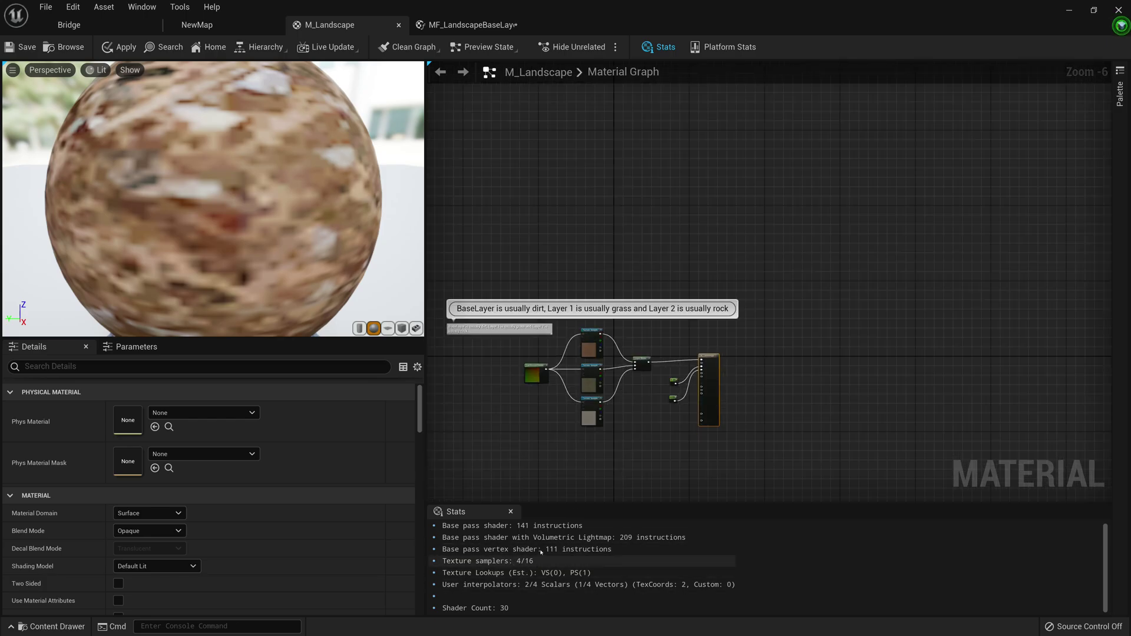
scroll(597, 439, "up", 3)
right_click_drag(596, 439, 583, 498)
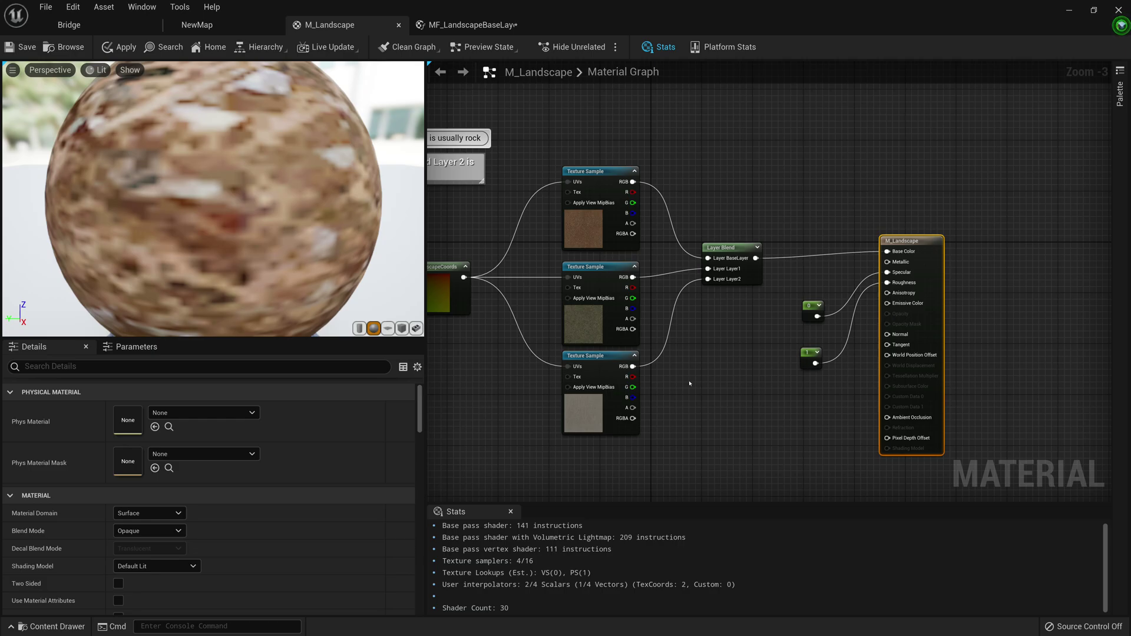
scroll(687, 324, "down", 1)
scroll(700, 280, "up", 1)
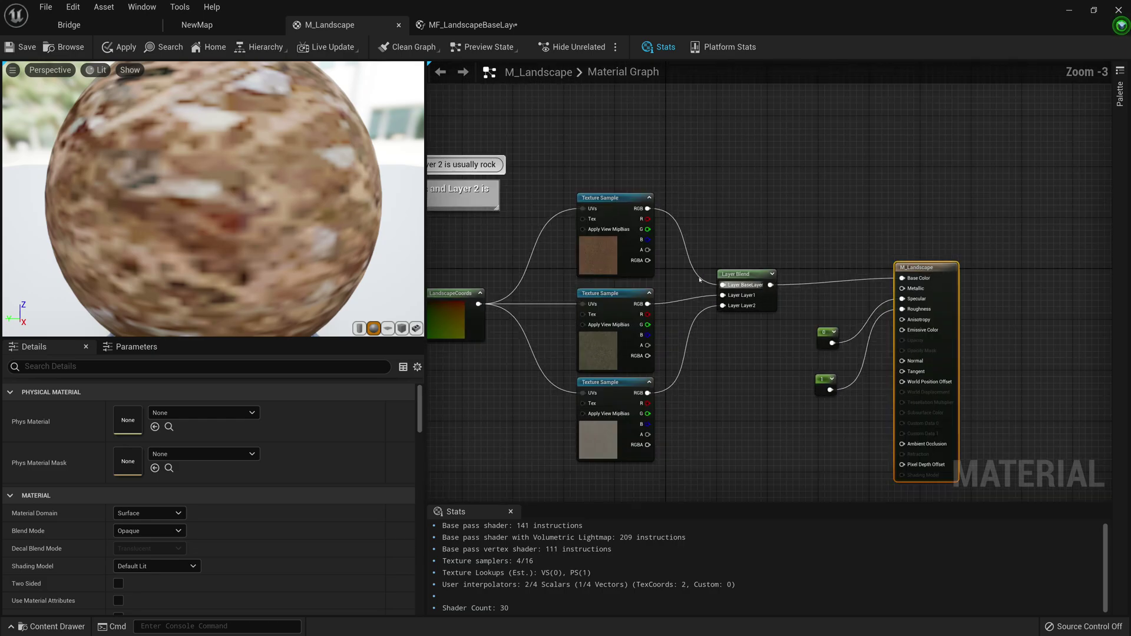
right_click_drag(690, 402, 691, 350)
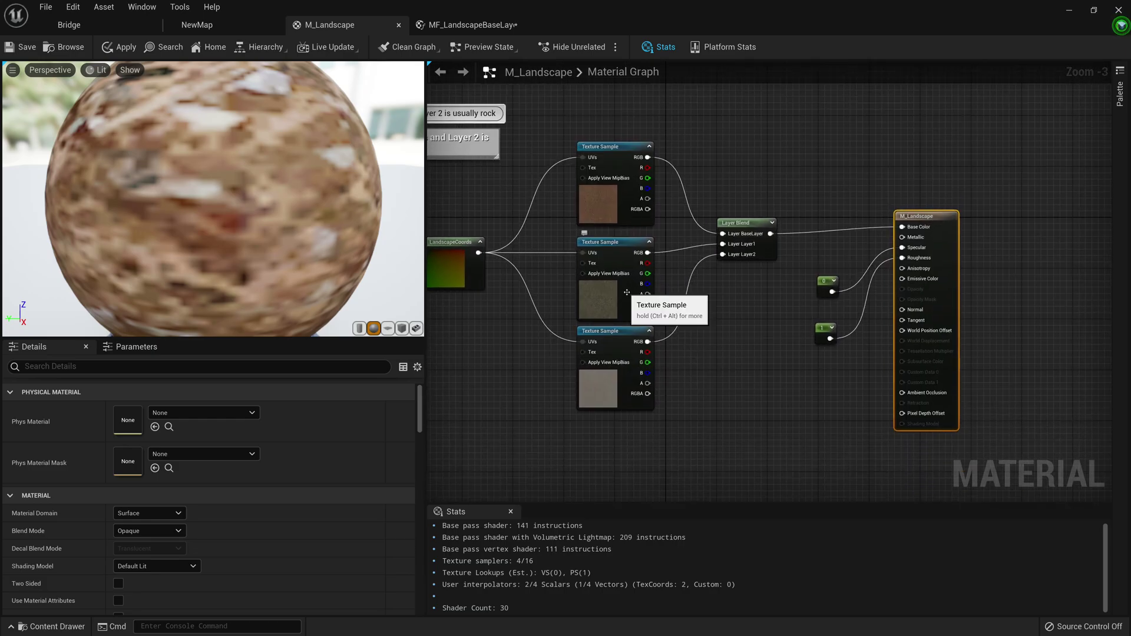
left_click(471, 25)
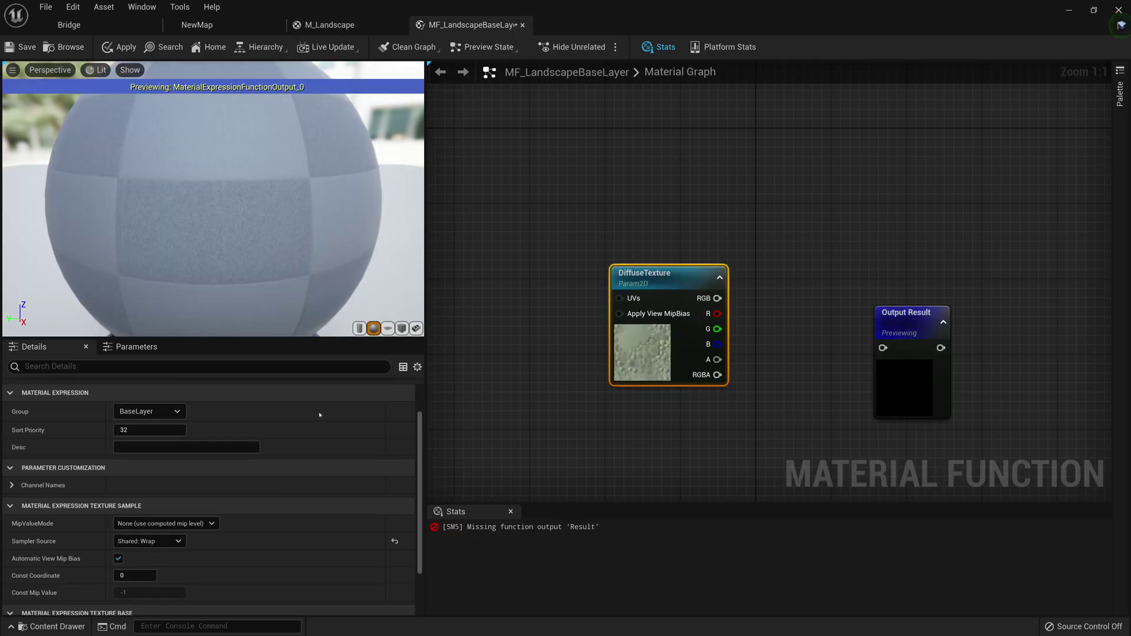
left_click(165, 539)
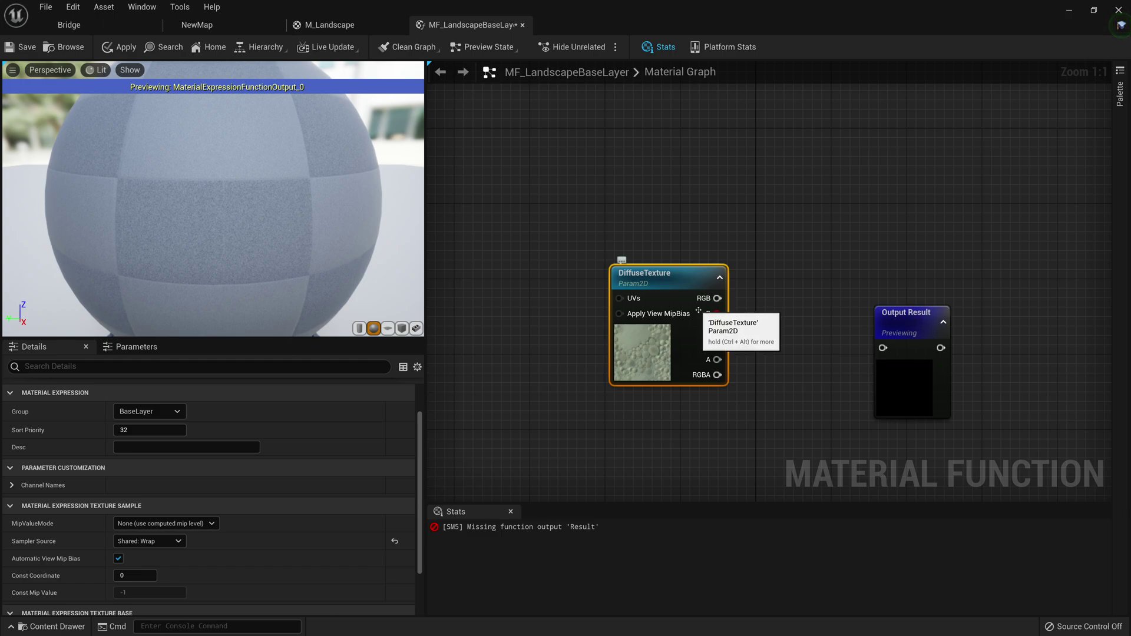
- Connect DiffuseTexture's RGB output to the Output Result node and save the MF_LandscapeBaseLayer function
right_click_drag(767, 303, 738, 255)
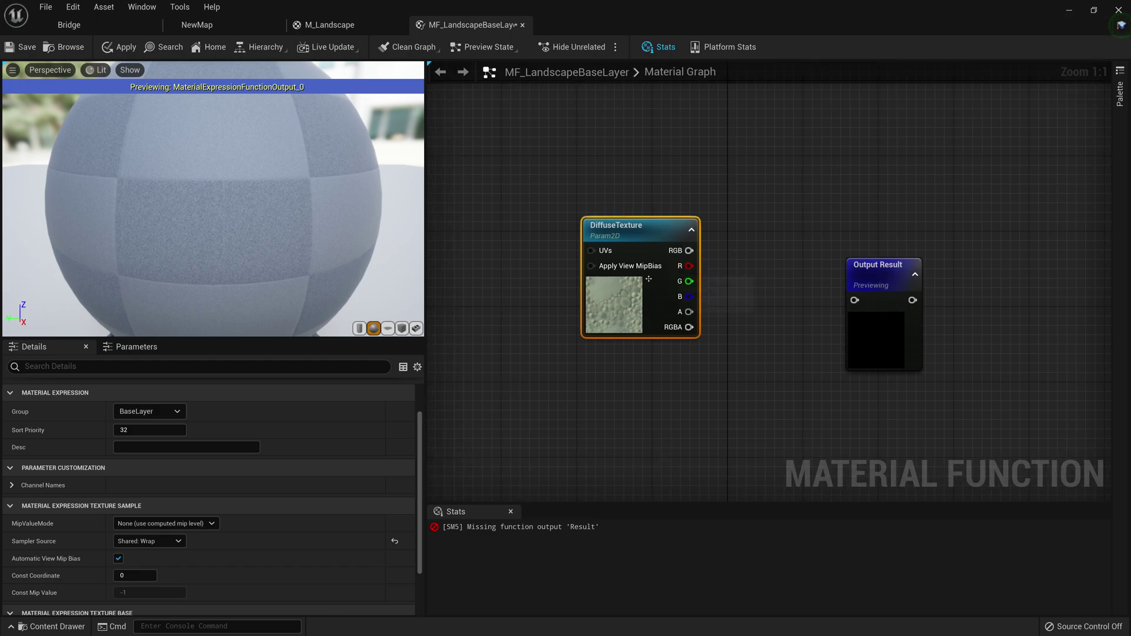
left_click_drag(649, 279, 615, 264)
right_click_drag(663, 240, 616, 268)
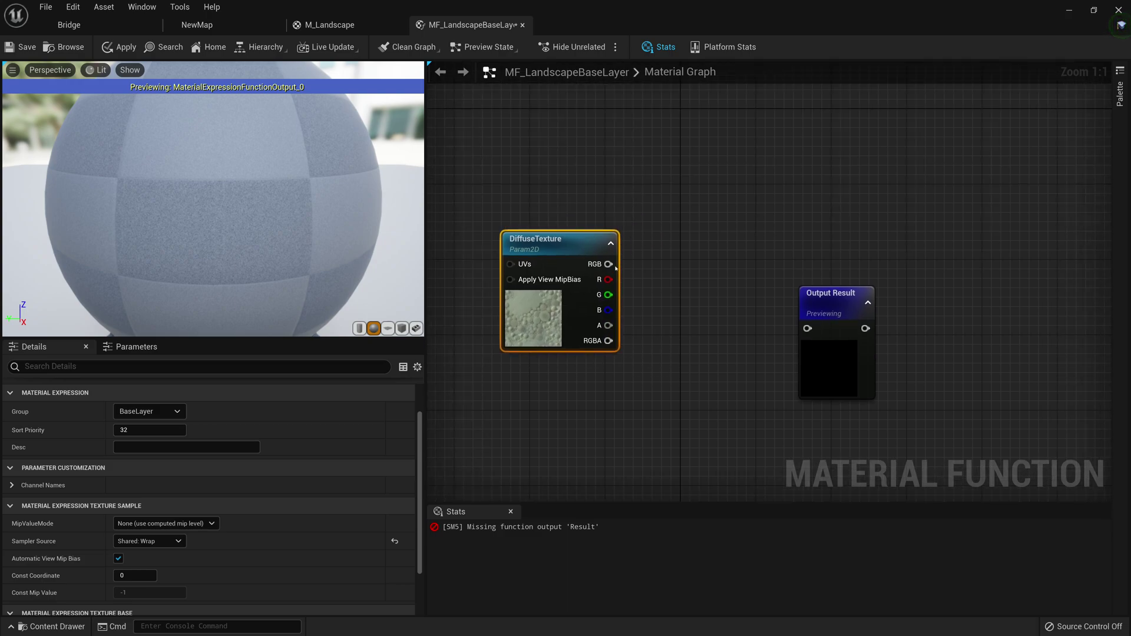
left_click_drag(610, 265, 812, 331)
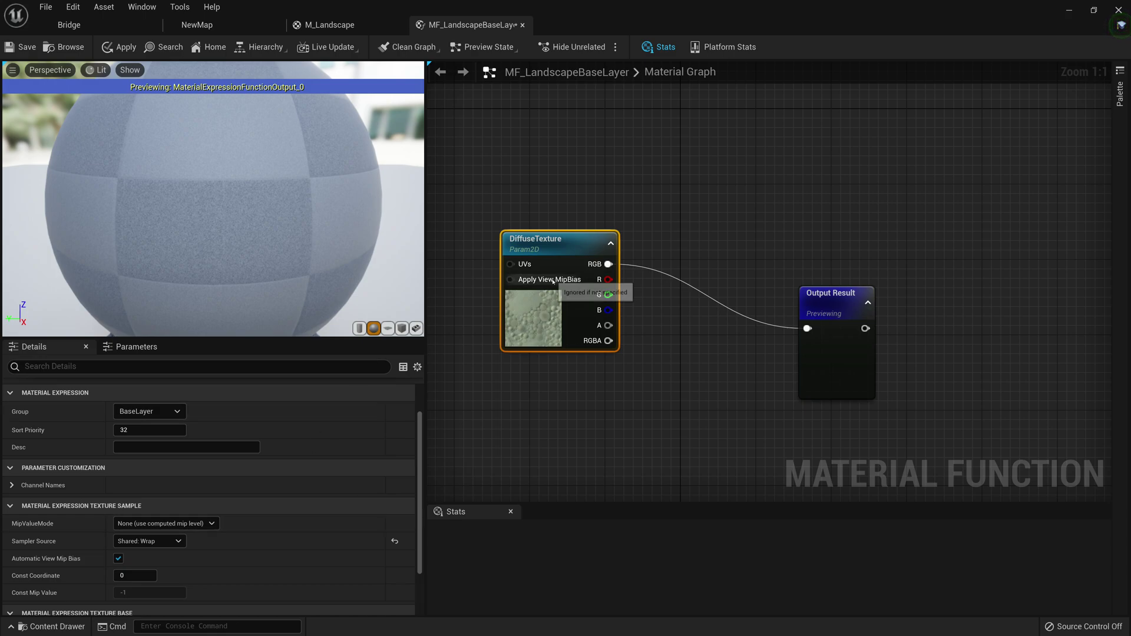
right_click_drag(633, 303, 661, 288)
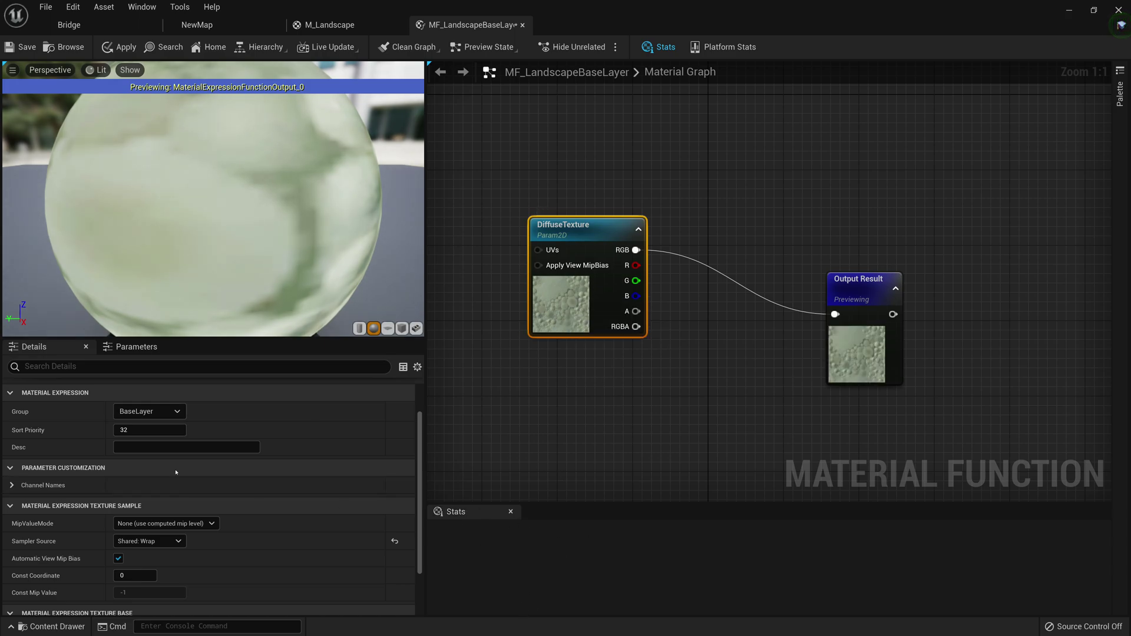
scroll(176, 472, "down", 3)
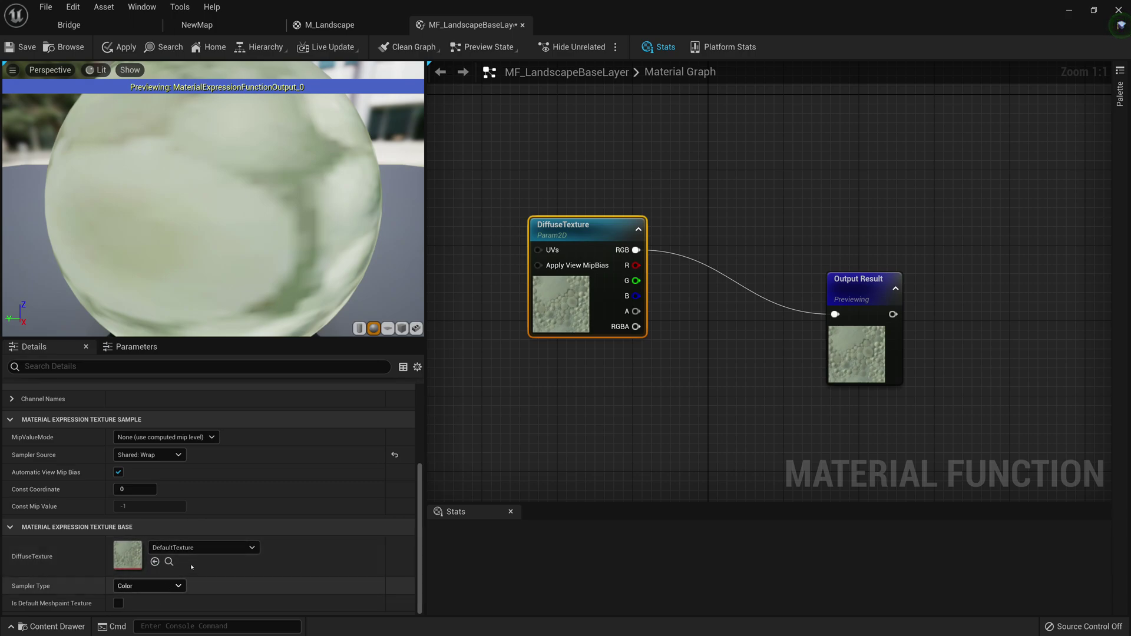
right_click_drag(641, 330, 668, 350)
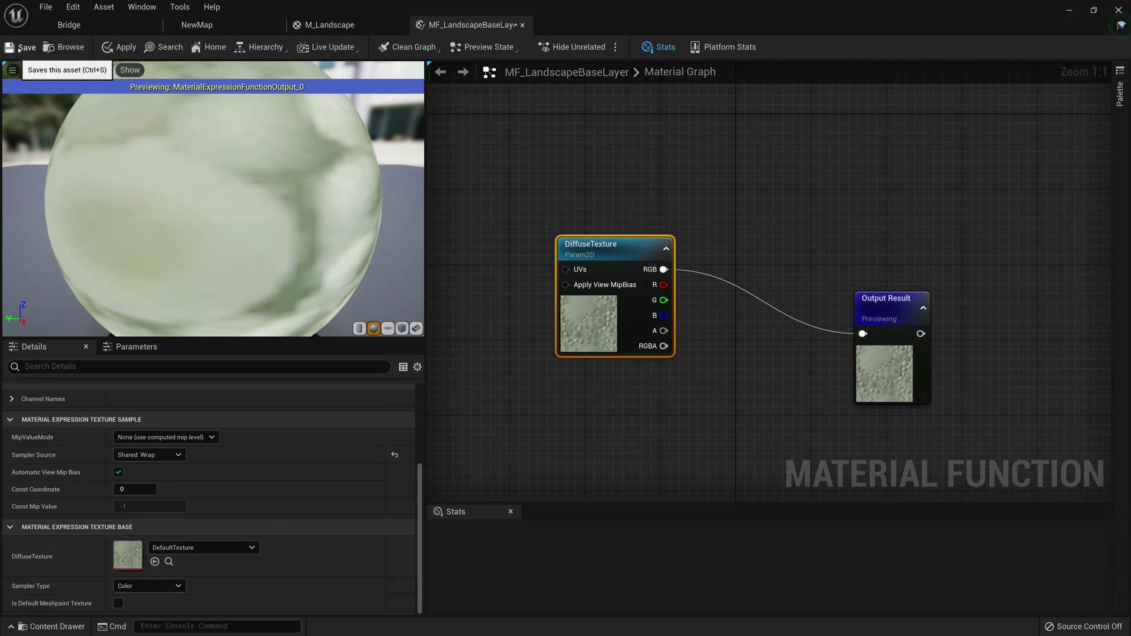
- In M_Landscape, delete the brown Texture Sample node that feeds the Layer Blend's BaseLayer input
left_click(338, 25)
right_click_drag(579, 283, 653, 366)
left_click(683, 230)
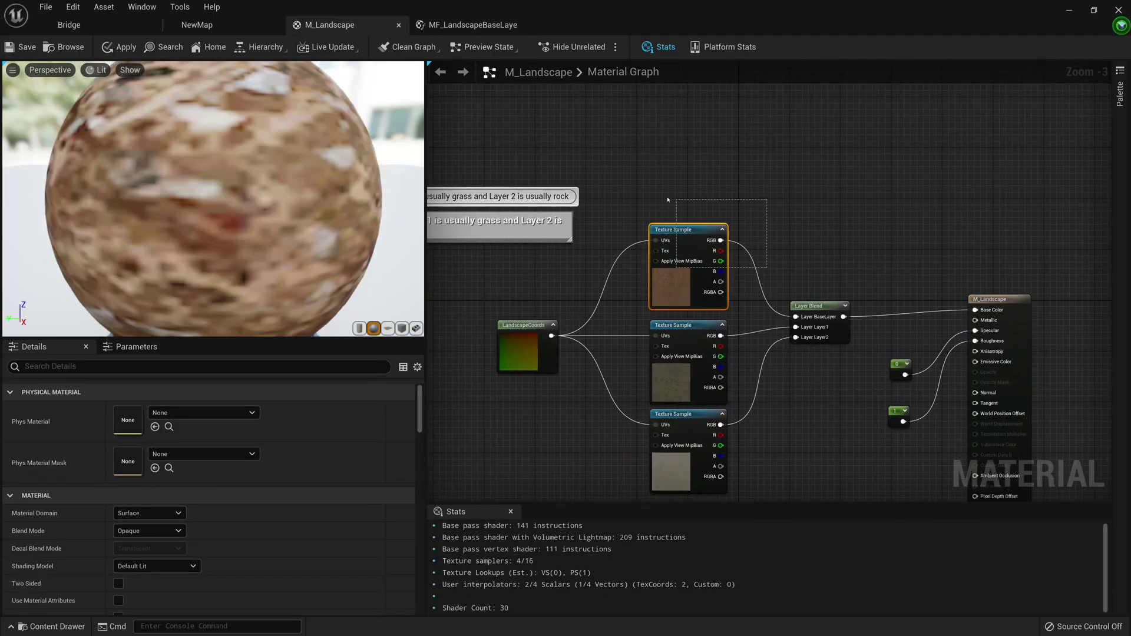
key("Delete")
- Add a MaterialFunctionCall node to the M_Landscape graph in place of the deleted texture sample
right_click_drag(648, 241, 649, 250)
right_click(673, 269)
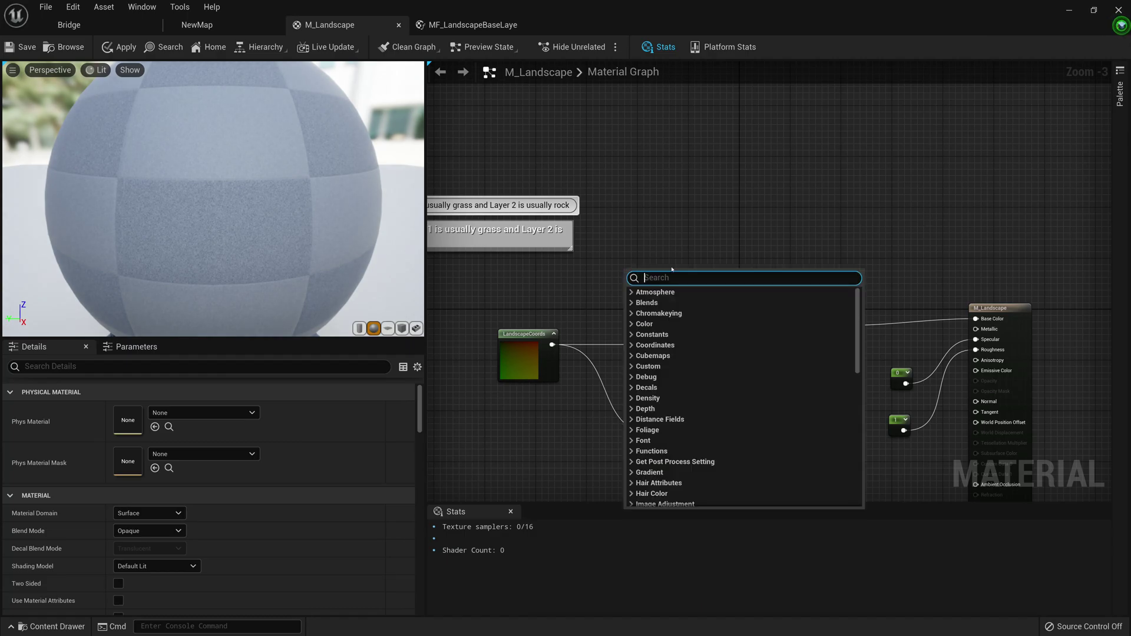
type("p")
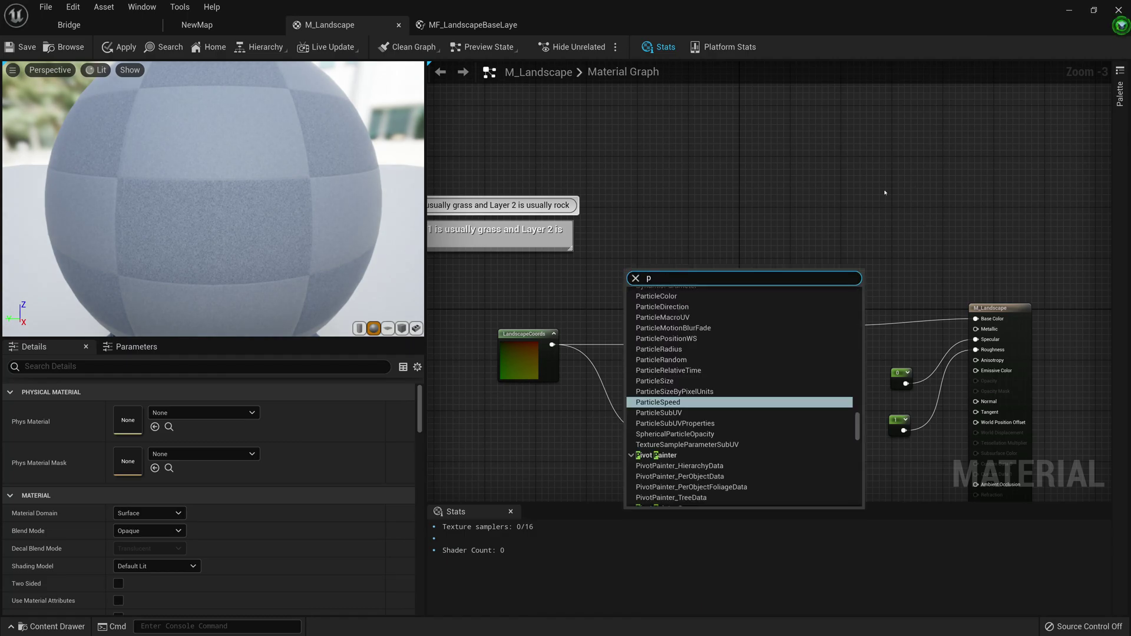
key("BackSpace")
type("p")
key("BackSpace")
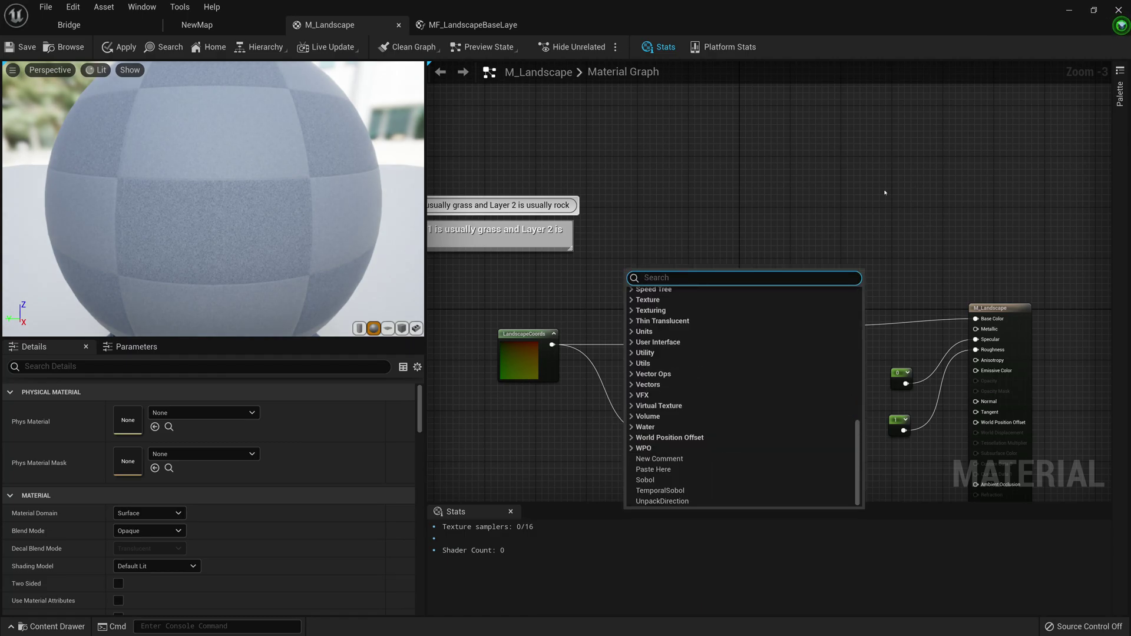
type("fu")
key("BackSpace")
key("BackSpace")
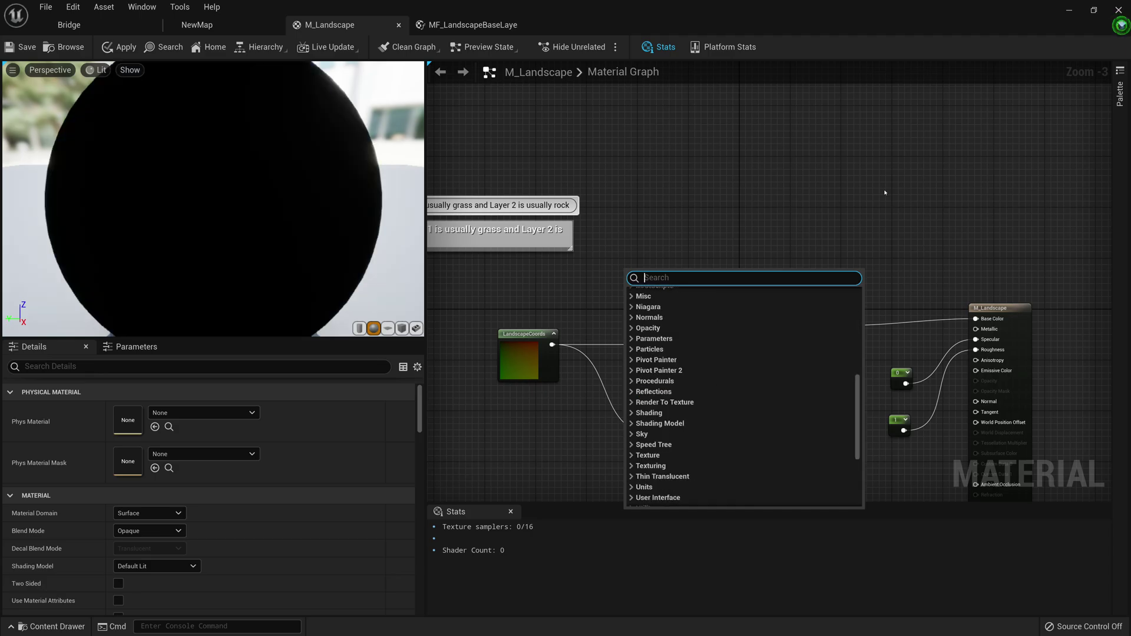
type("function")
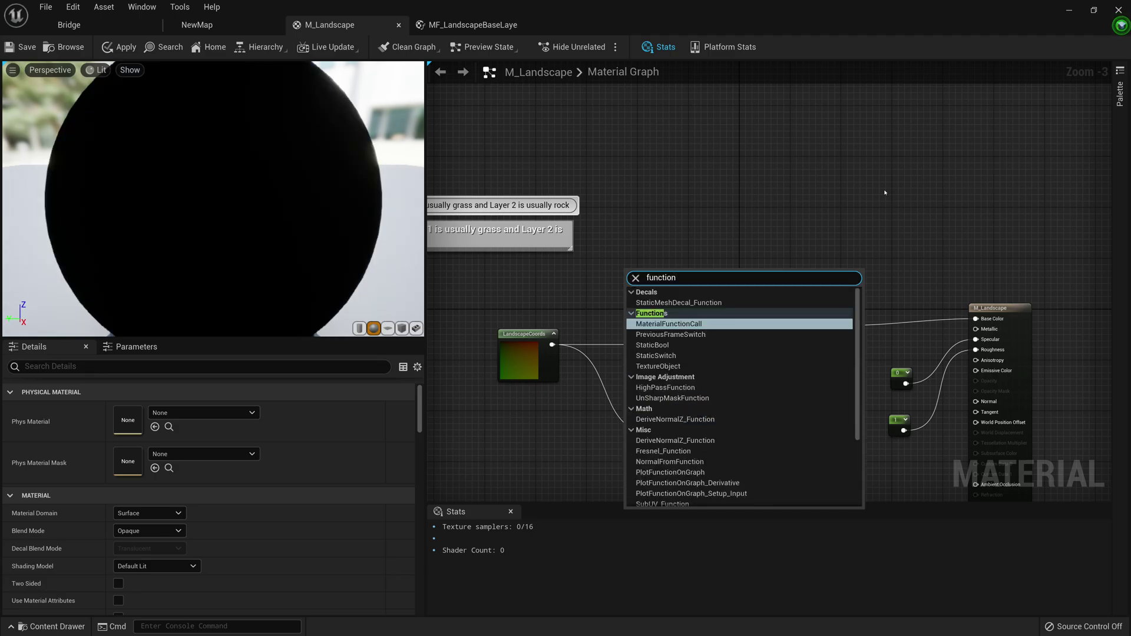
key("Return")
- Assign MF_LandscapeBaseLayer to the function call node and connect its Result to the Layer BaseLayer input of Layer Blend
scroll(616, 277, "up", 3)
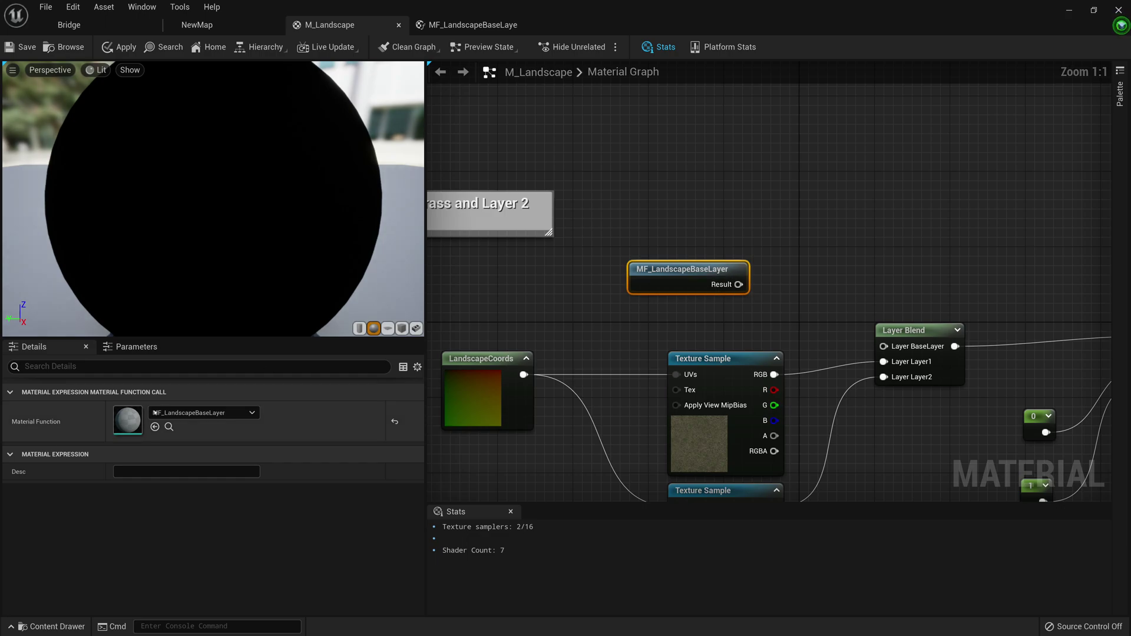
left_click(203, 413)
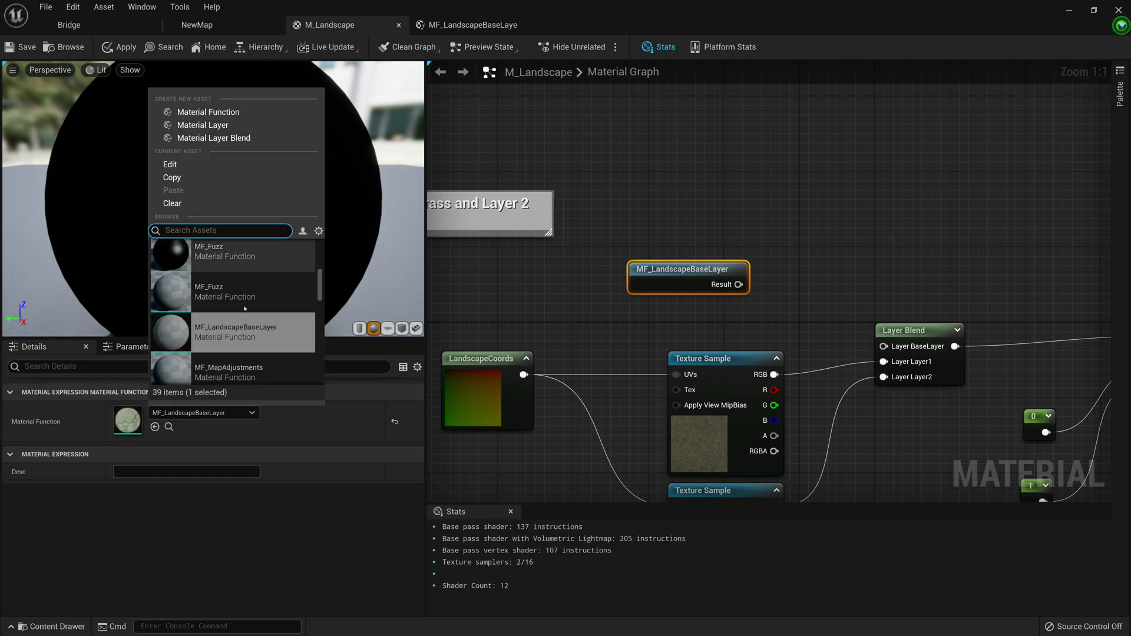
scroll(239, 342, "down", 1)
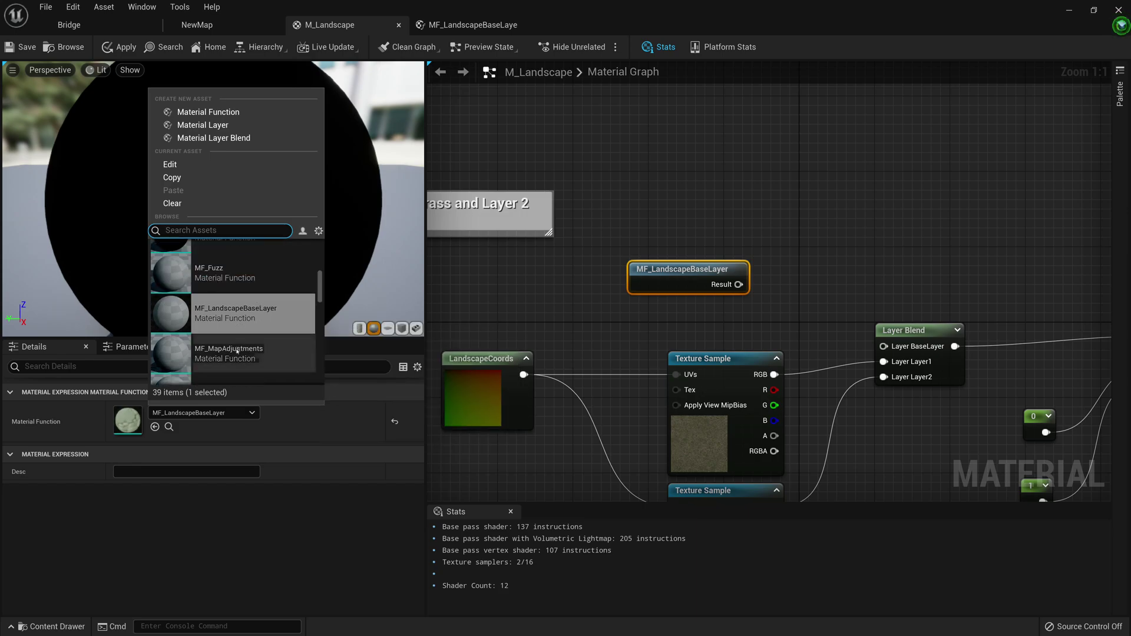
scroll(237, 350, "down", 1)
left_click(261, 511)
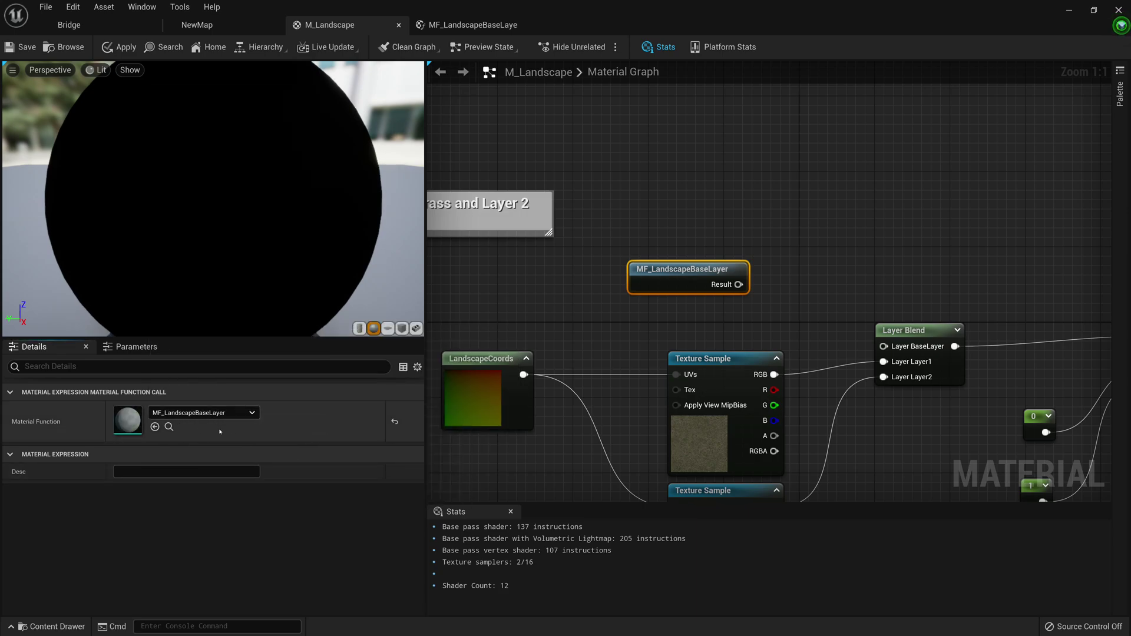
left_click_drag(733, 285, 884, 346)
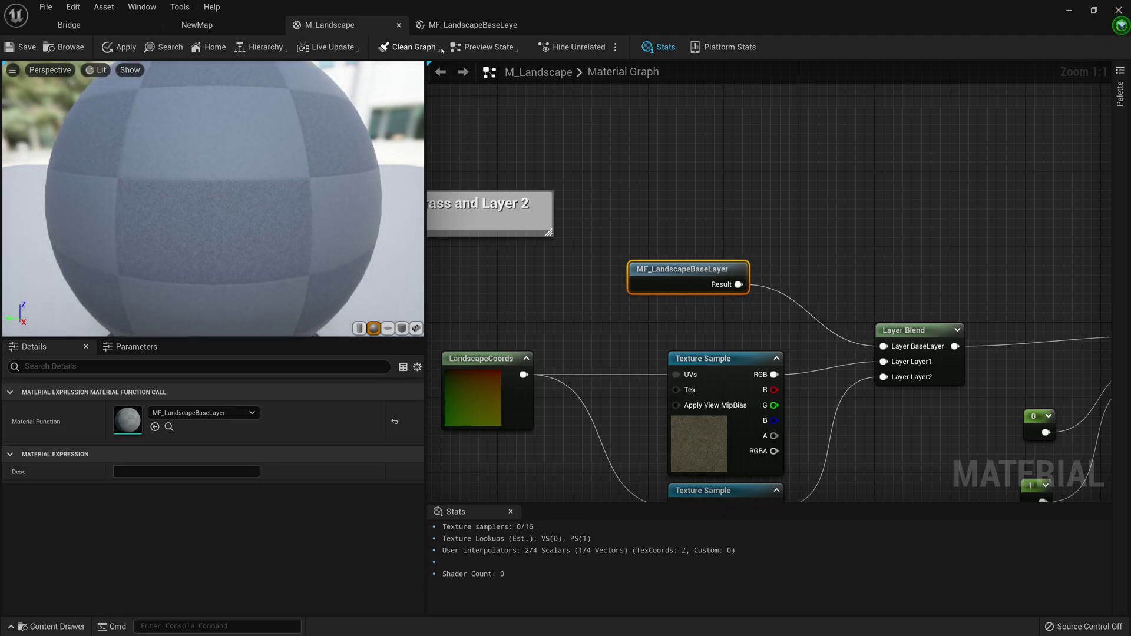
- In MF_LandscapeBaseLayer, set the DiffuseTexture parameter's texture to T_Forest_Floor_vjctbhr_2K_D
left_click(471, 24)
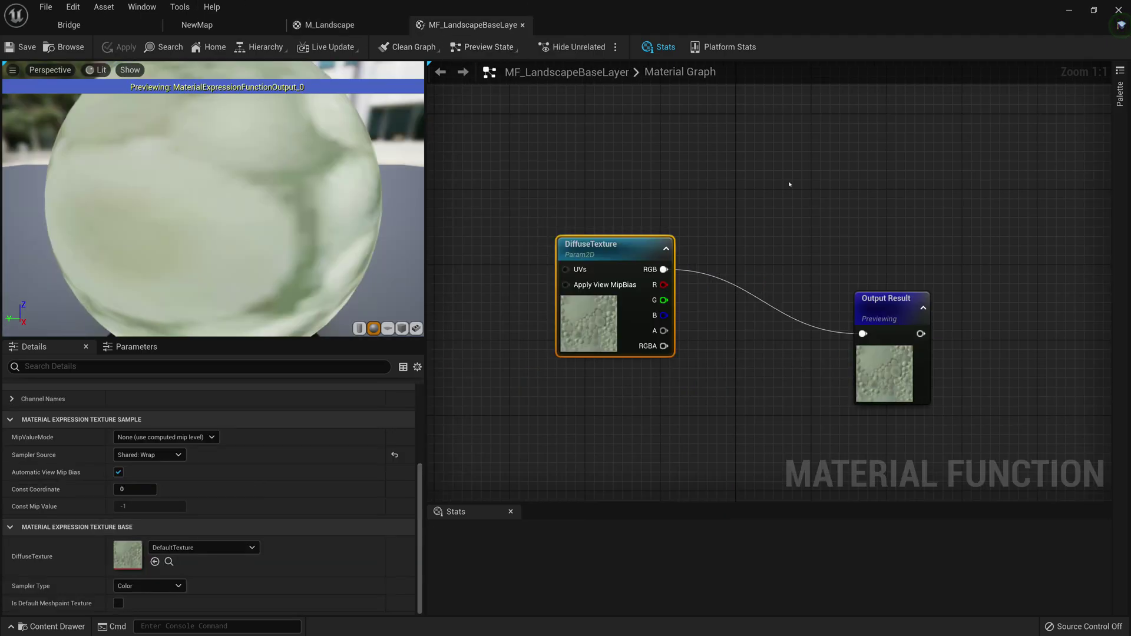
left_click(201, 547)
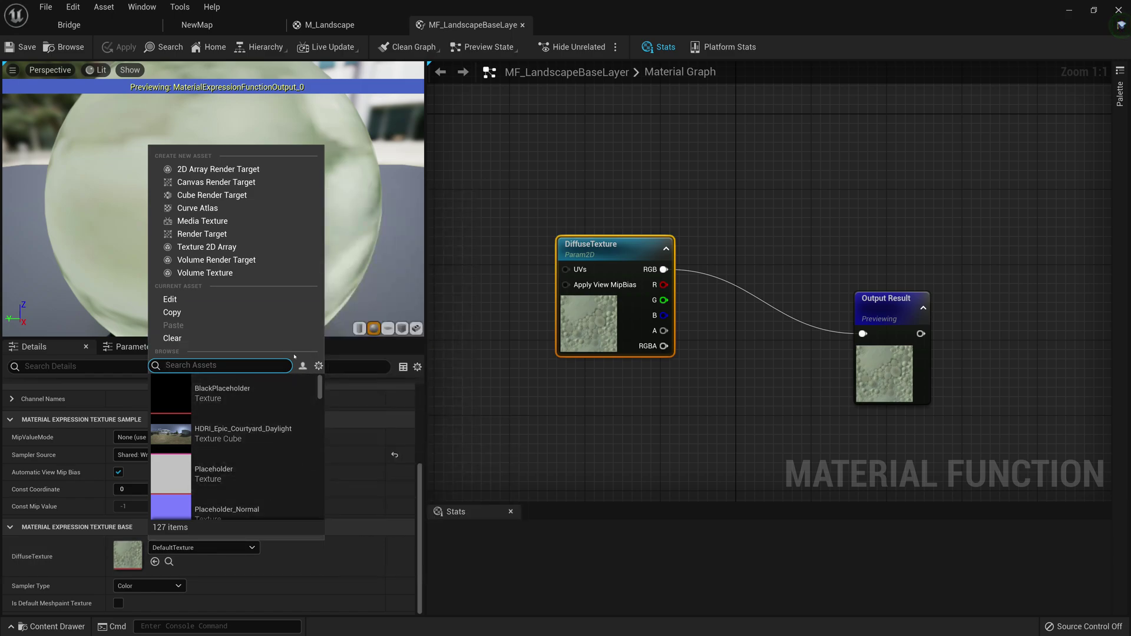
type("Forres")
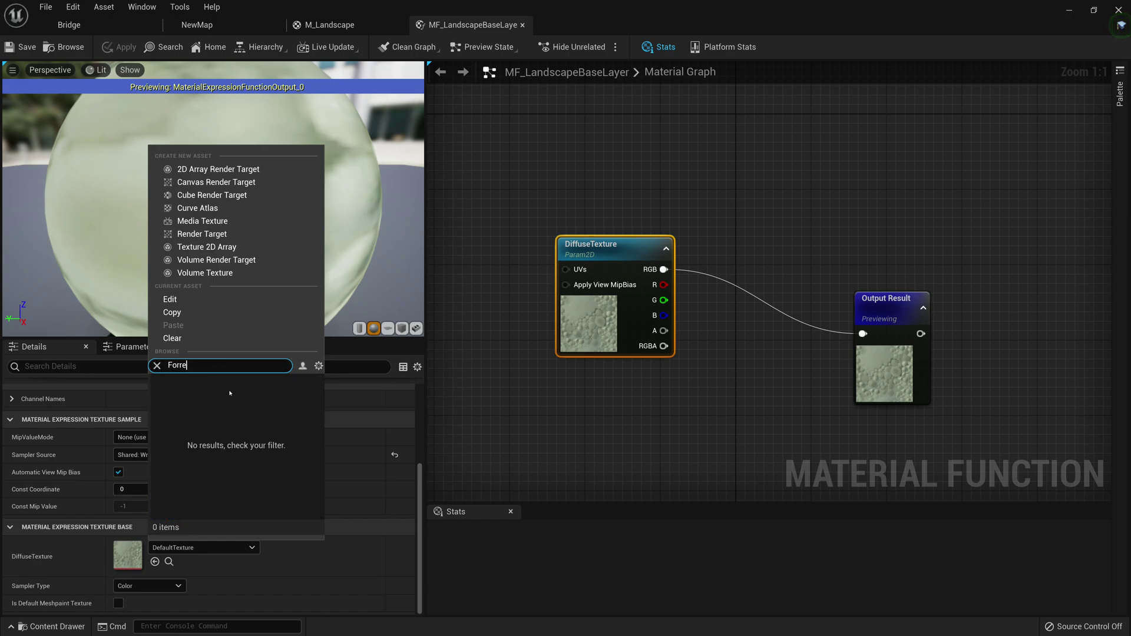
key("BackSpace")
key("BackSpace")
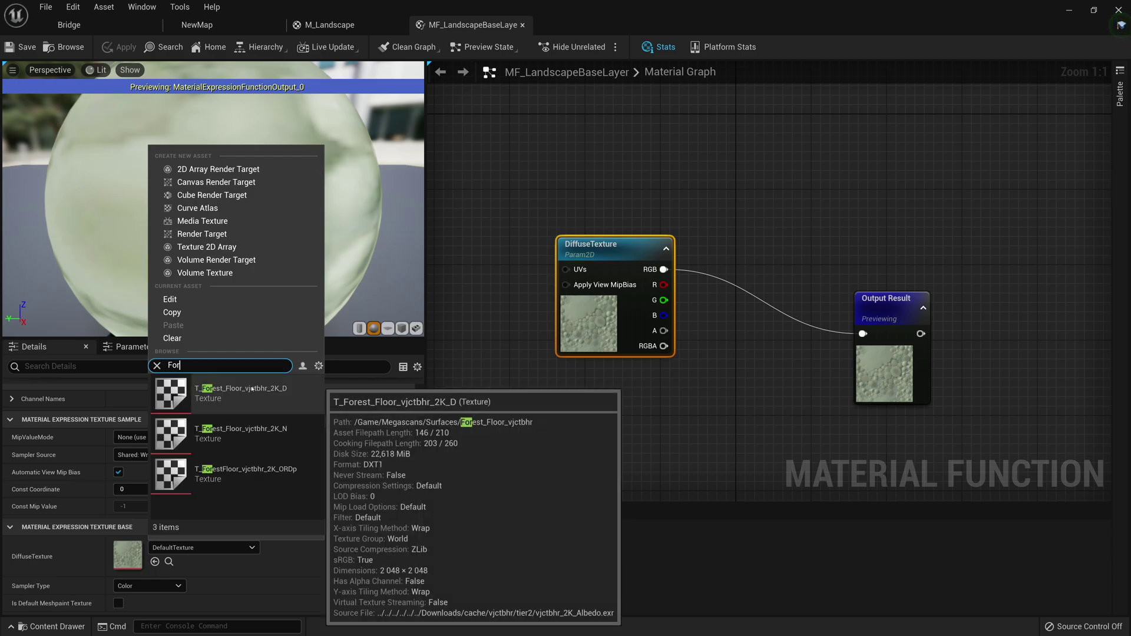
left_click(277, 402)
scroll(699, 330, "down", 1)
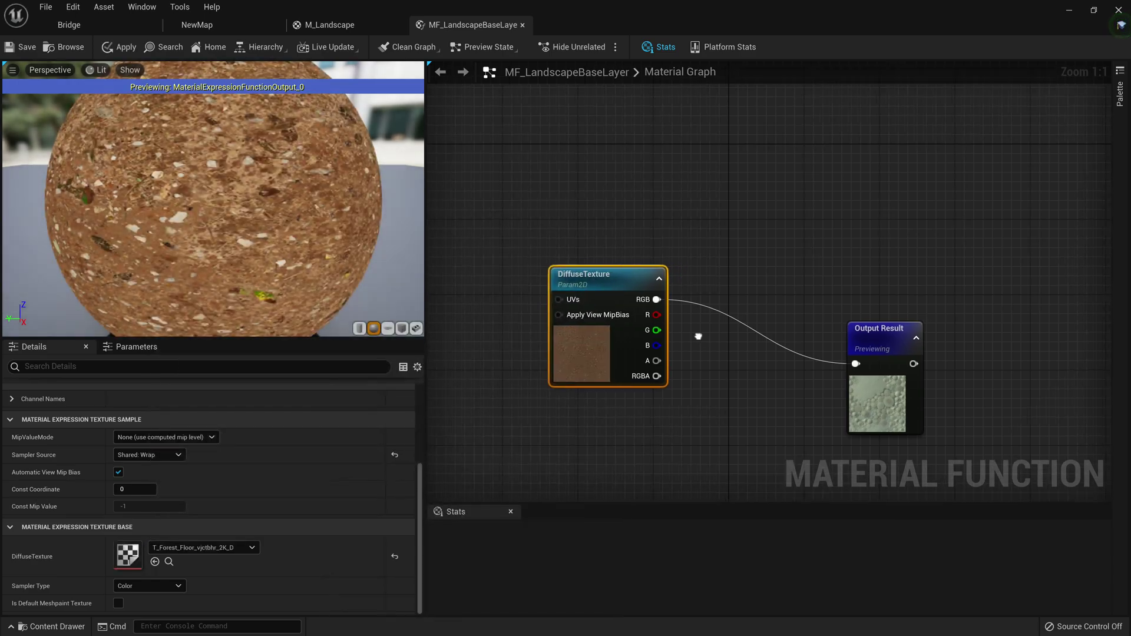
- Save the MF_LandscapeBaseLayer function and the M_Landscape material
right_click_drag(696, 337, 730, 326)
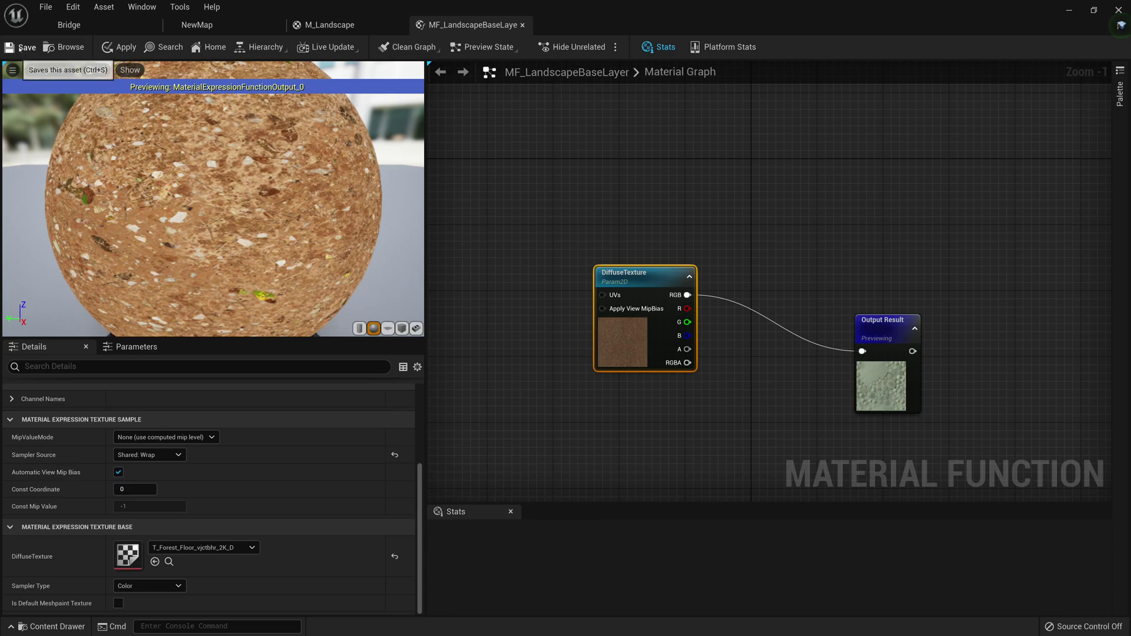
left_click(353, 25)
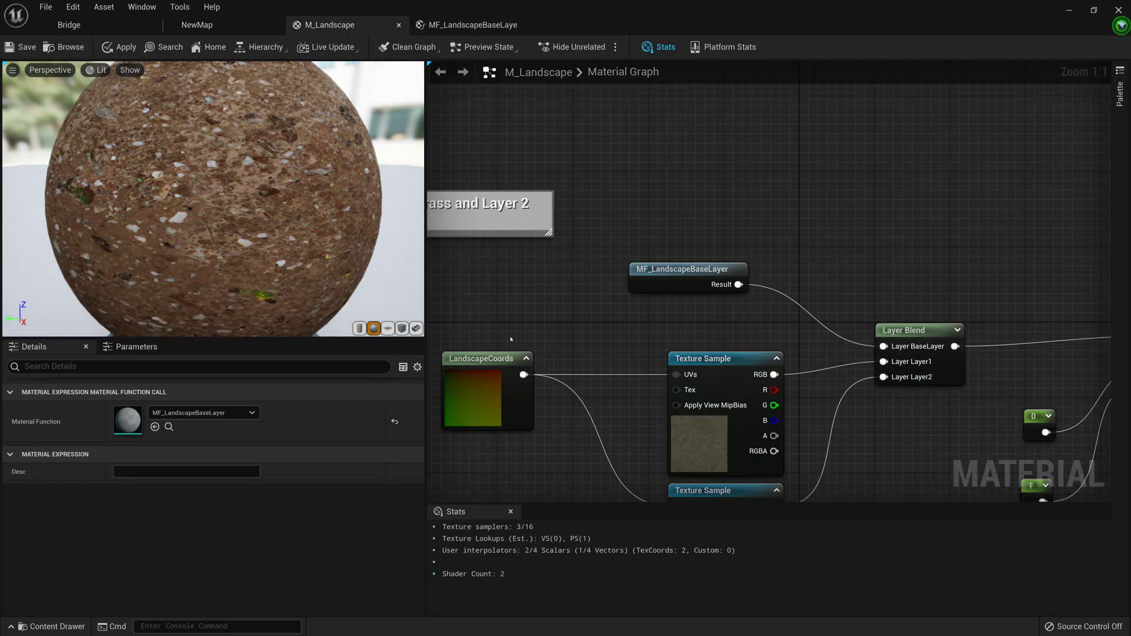
right_click_drag(595, 323, 565, 314)
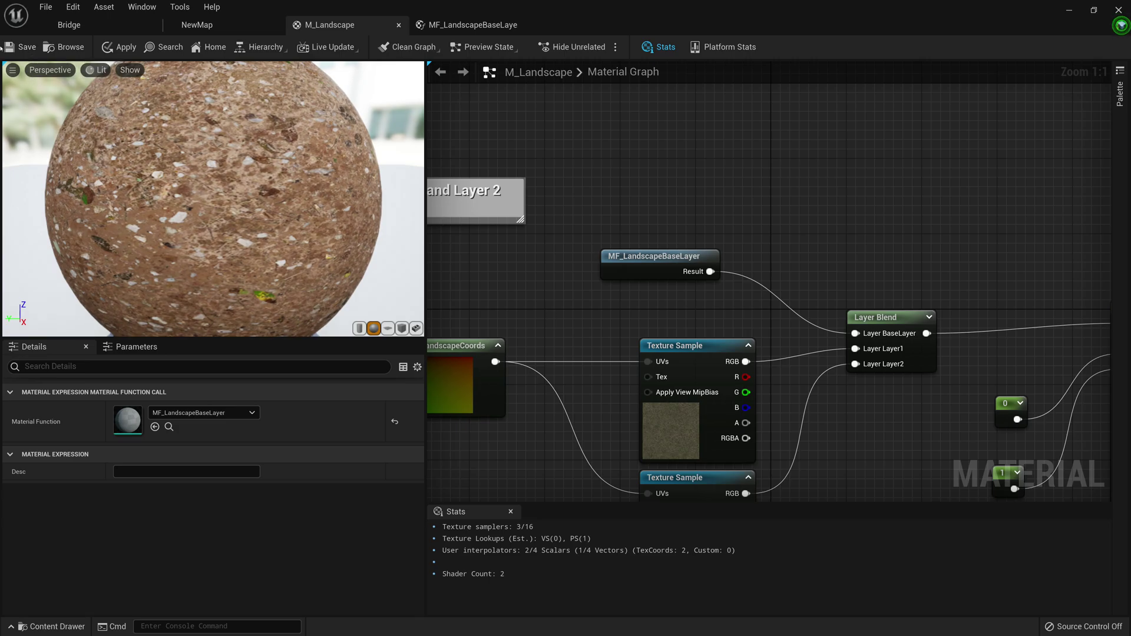
left_click(23, 48)
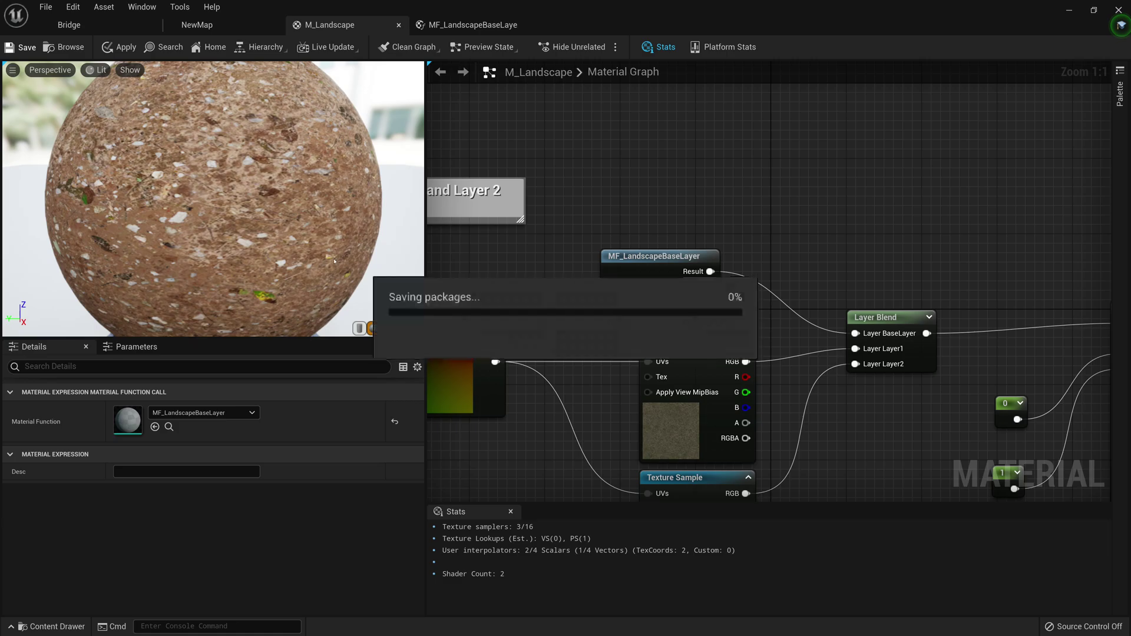
- In NewMap, paint a test stroke of BaseLayer on the grassy landscape area, inspect it up close, and undo it
left_click(225, 27)
right_click_drag(377, 336, 344, 371)
key("w")
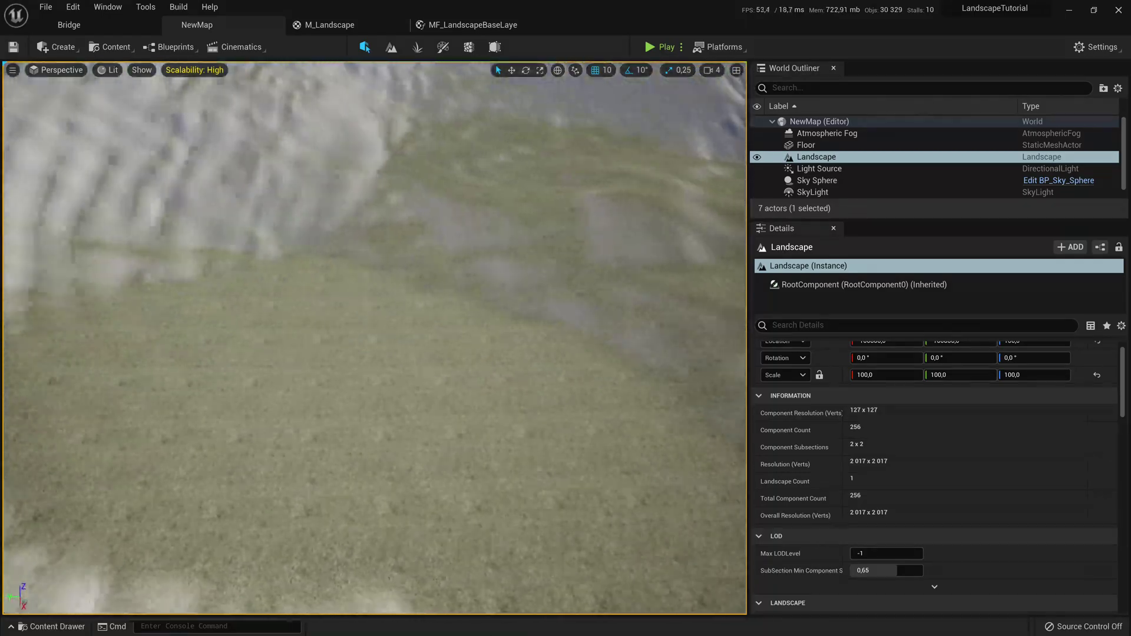
key("w")
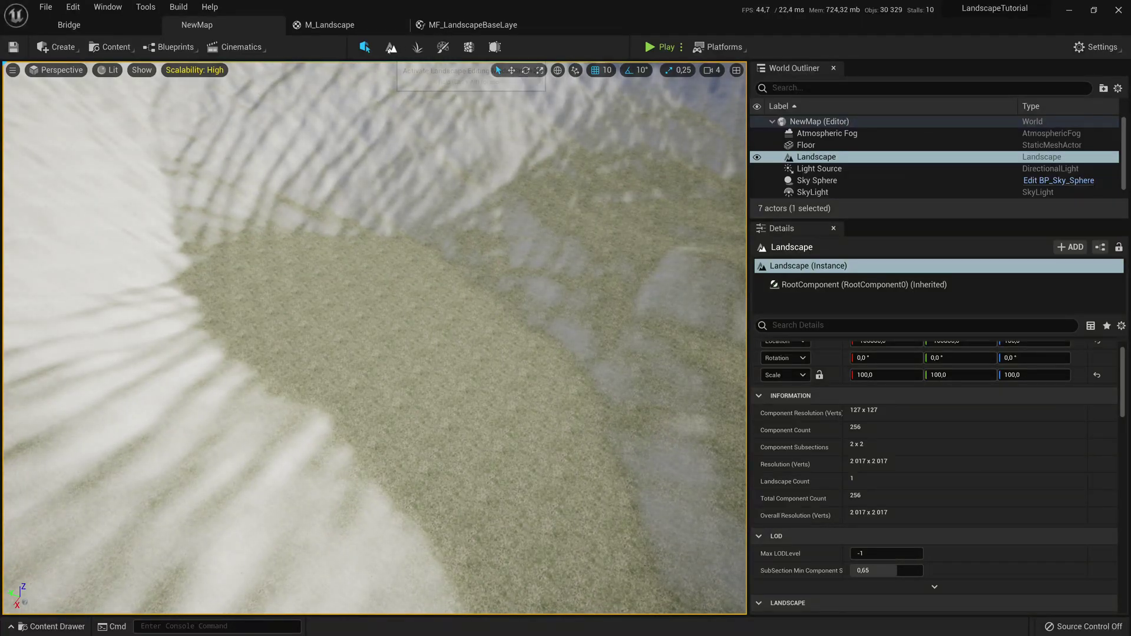
left_click(391, 47)
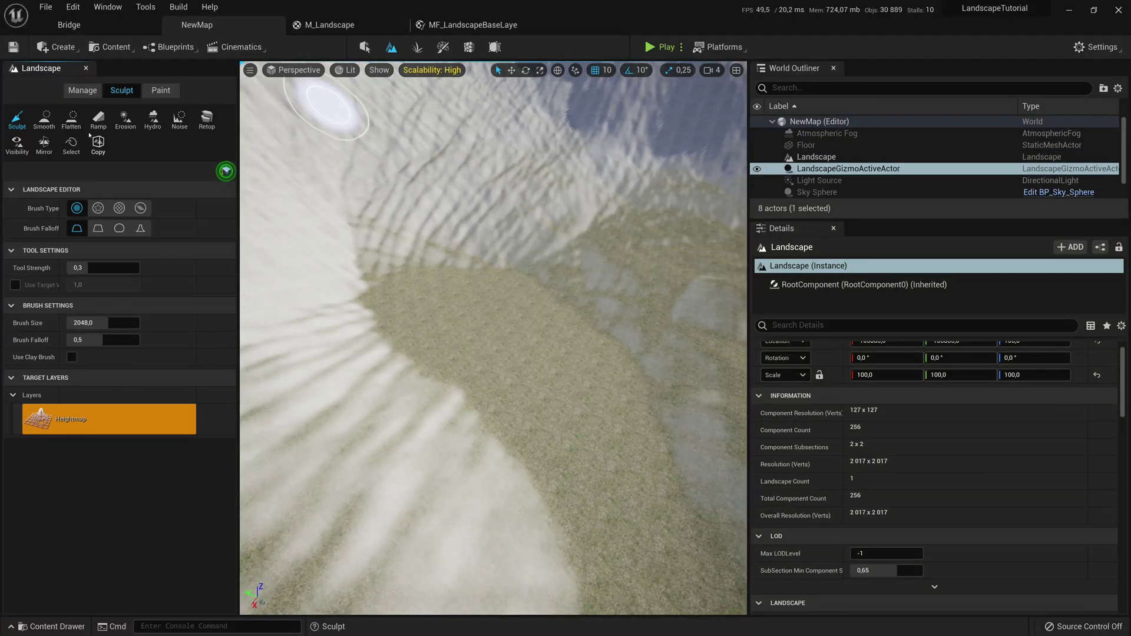
left_click(161, 90)
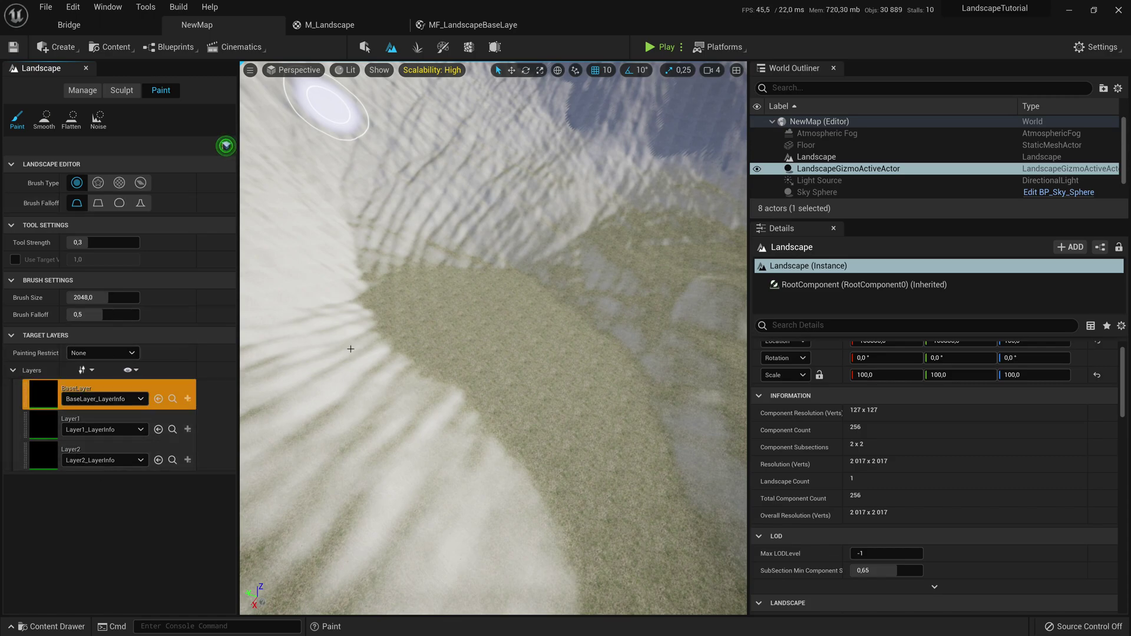
left_click_drag(561, 391, 558, 349)
right_click_drag(581, 377, 407, 354)
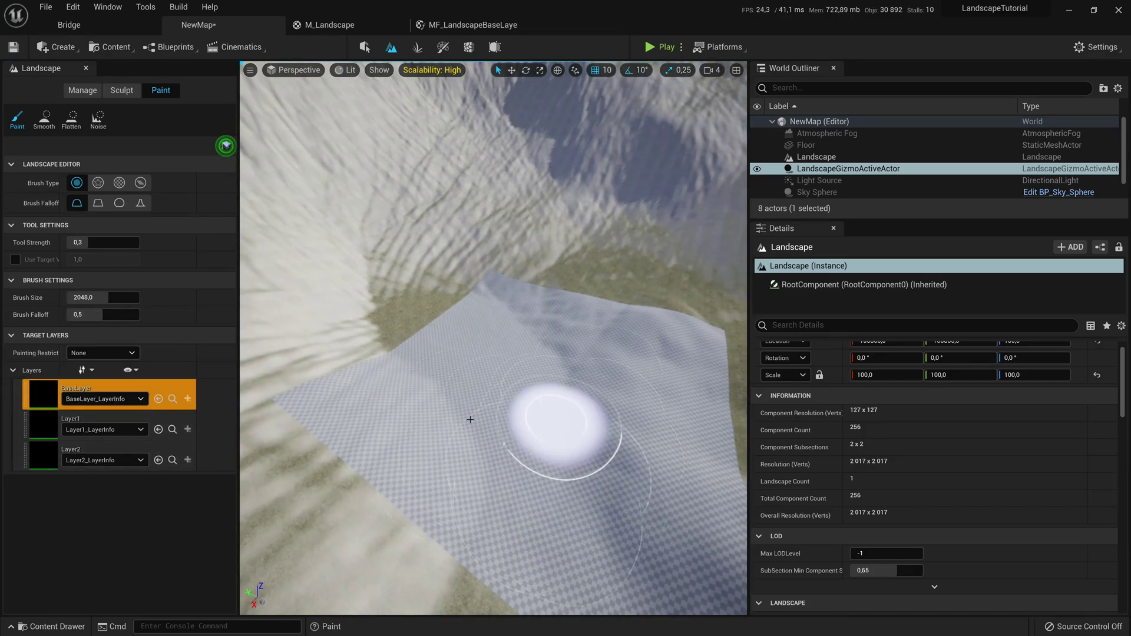
mouse_move(548, 395)
right_mouse_down()
mouse_move(506, 377)
mouse_move(482, 433)
mouse_move(522, 378)
mouse_move(522, 389)
right_mouse_up()
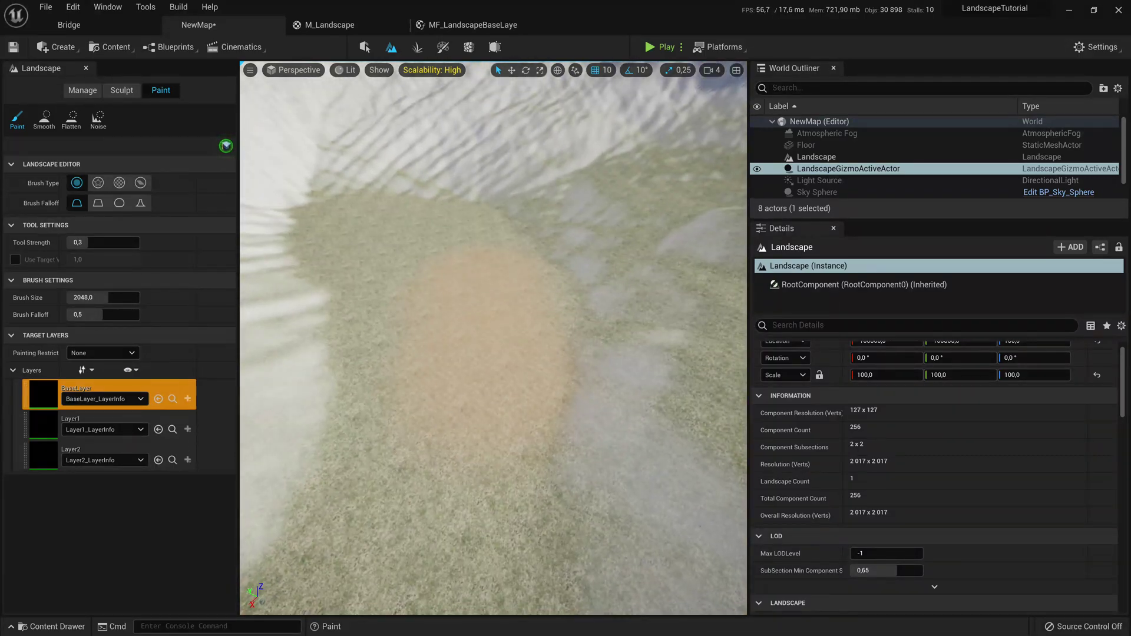
key("Up")
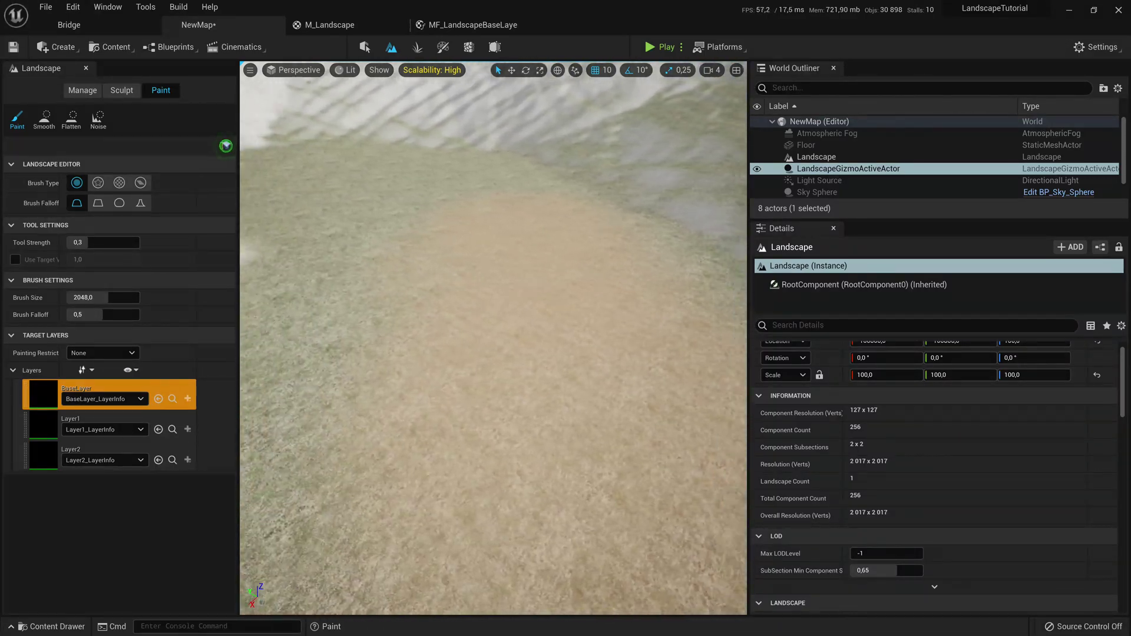
key("Up")
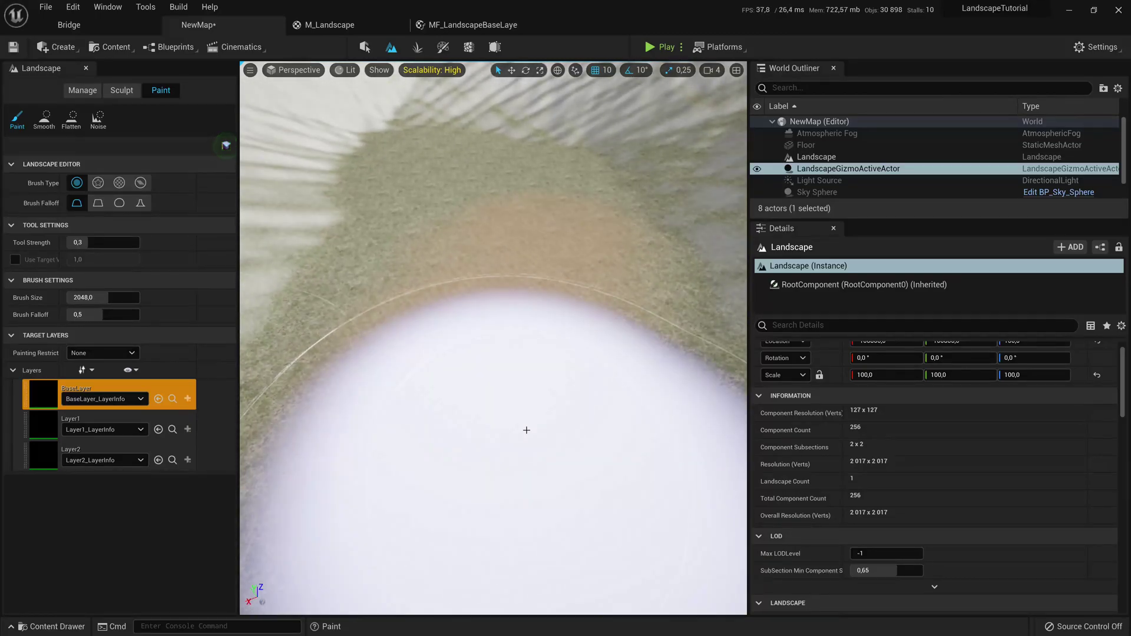
key("ctrl+z")
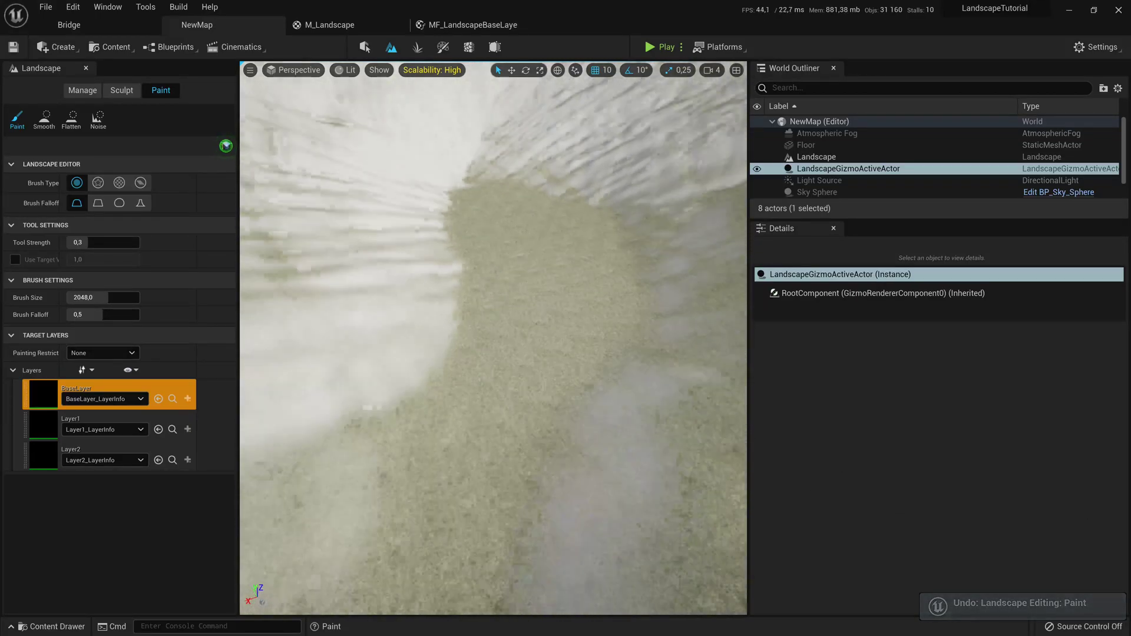
left_click(365, 47)
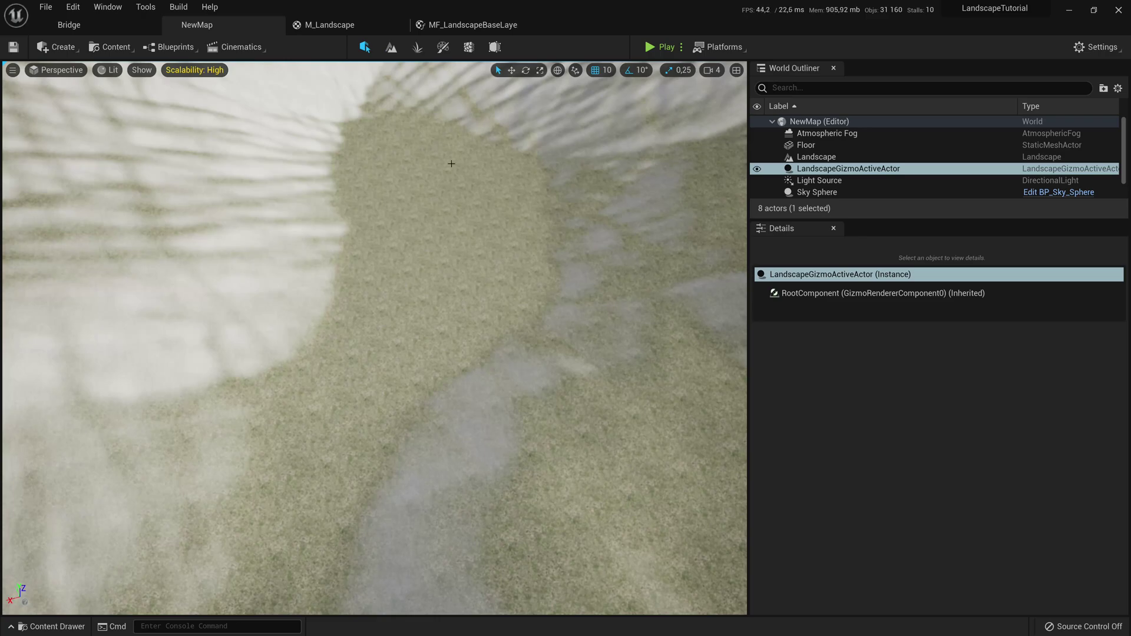
- Add a FunctionInput node to MF_LandscapeBaseLayer and set its input type to Function Input Vector 2
left_click(472, 25)
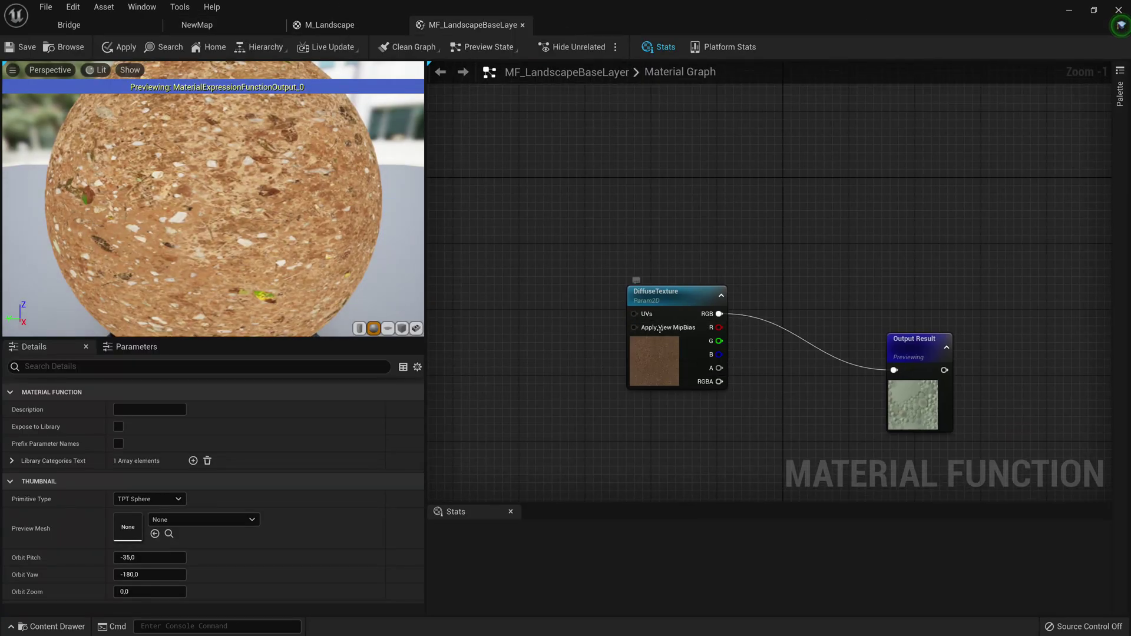
right_click_drag(595, 352, 561, 350)
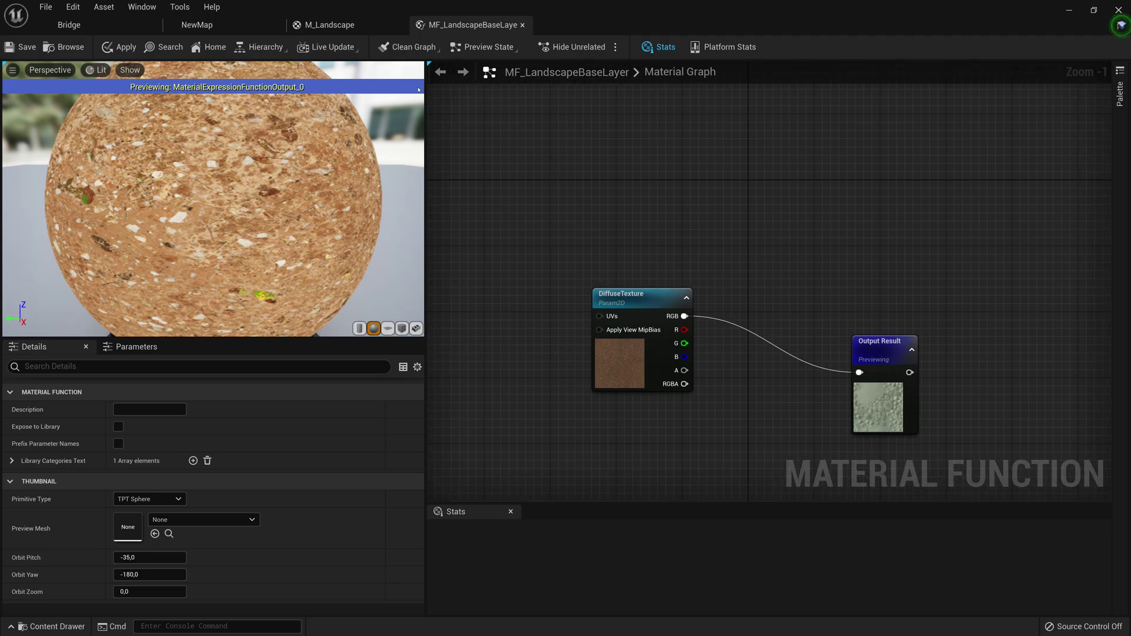
right_click_drag(578, 391, 593, 384)
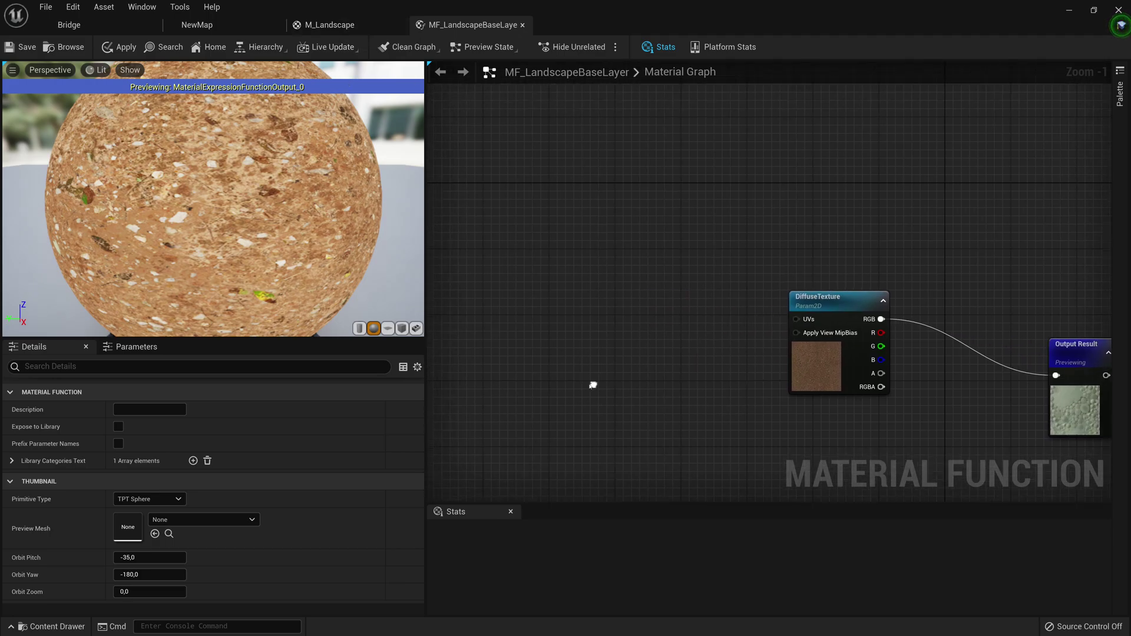
right_click(513, 339)
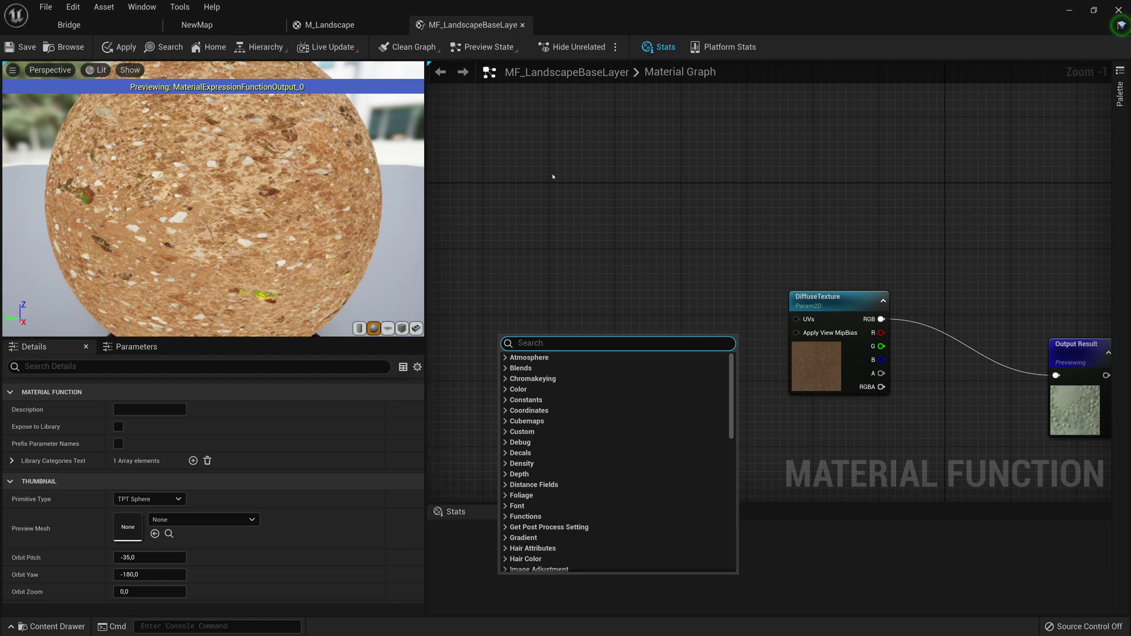
type("functio")
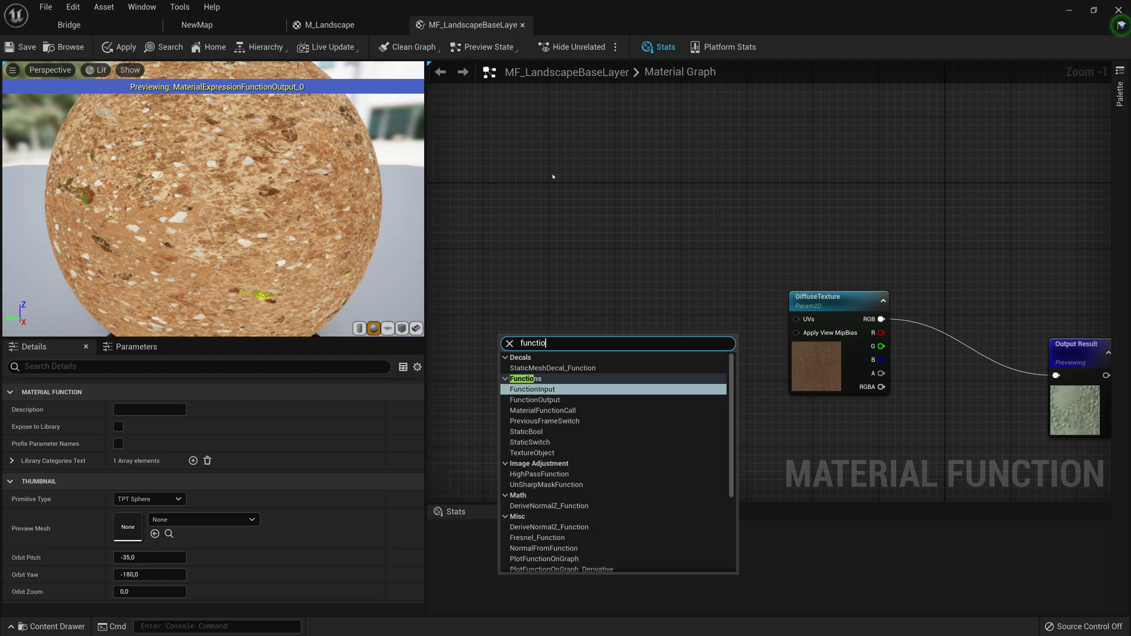
key("Return")
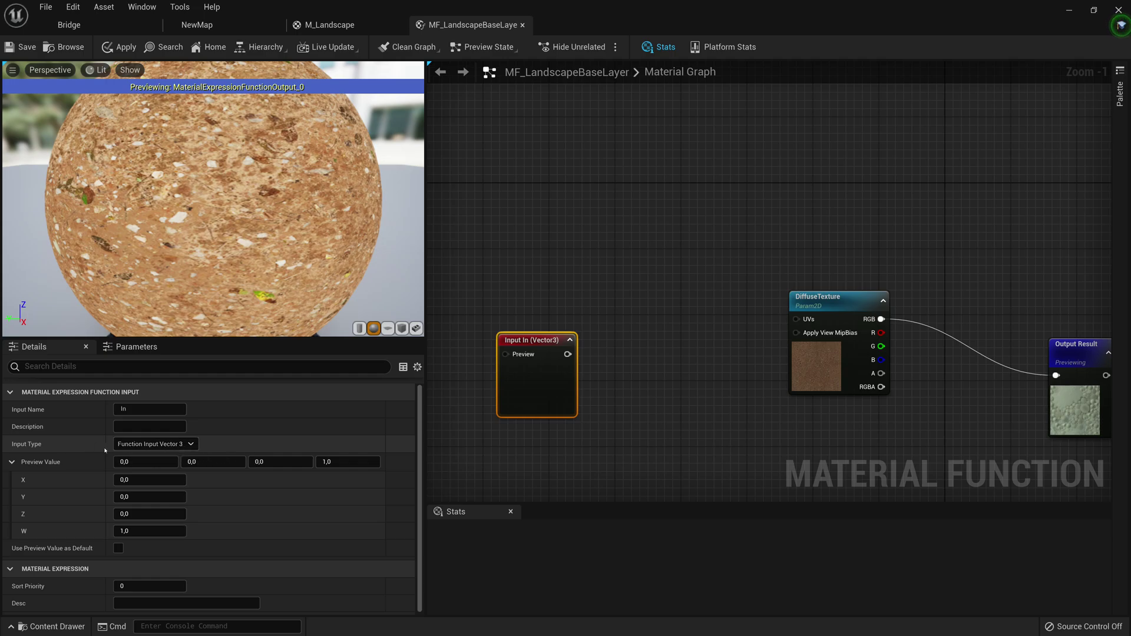
left_click(156, 444)
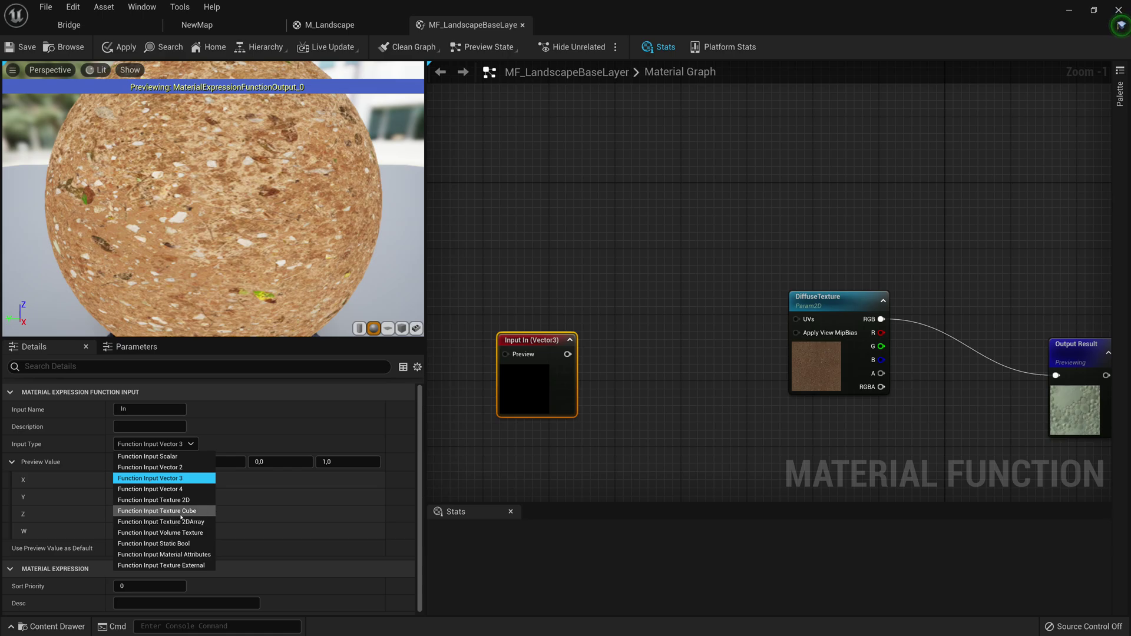
left_click(150, 468)
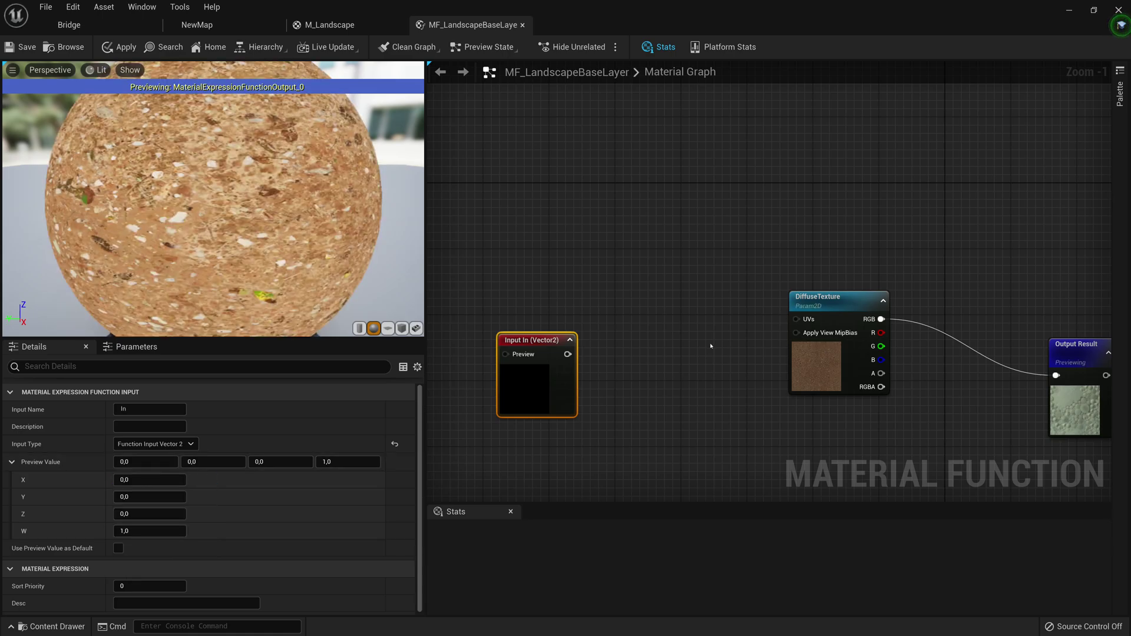
- Connect the Vector2 function input to the UVs of DiffuseTexture and move the input node closer to it
scroll(601, 371, "up", 1)
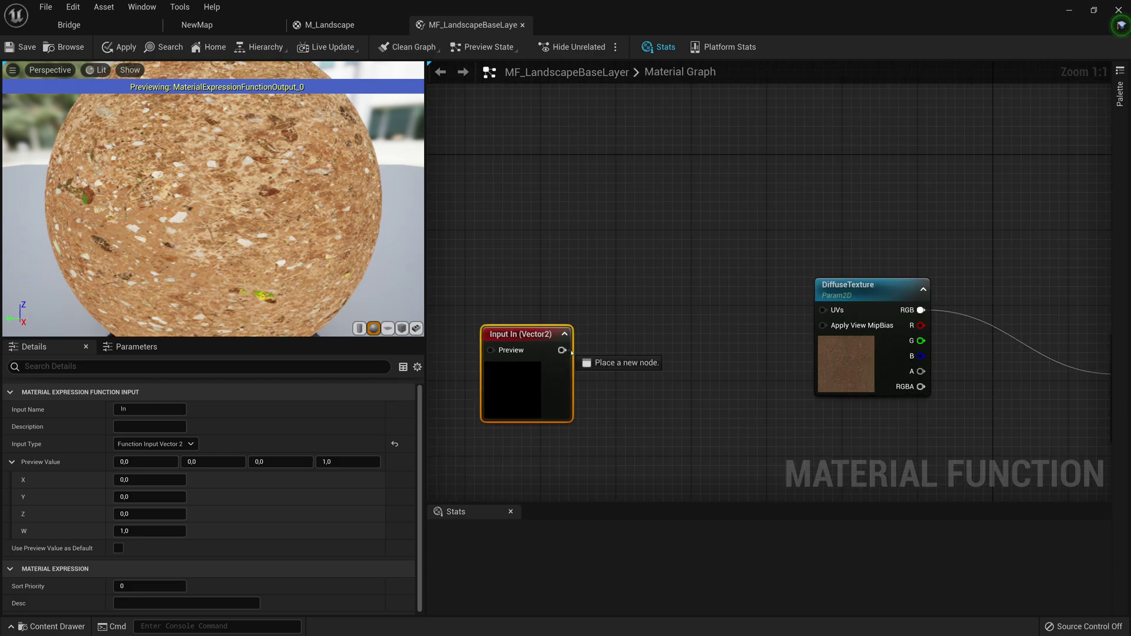
left_click_drag(571, 352, 830, 311)
left_click_drag(533, 353, 620, 314)
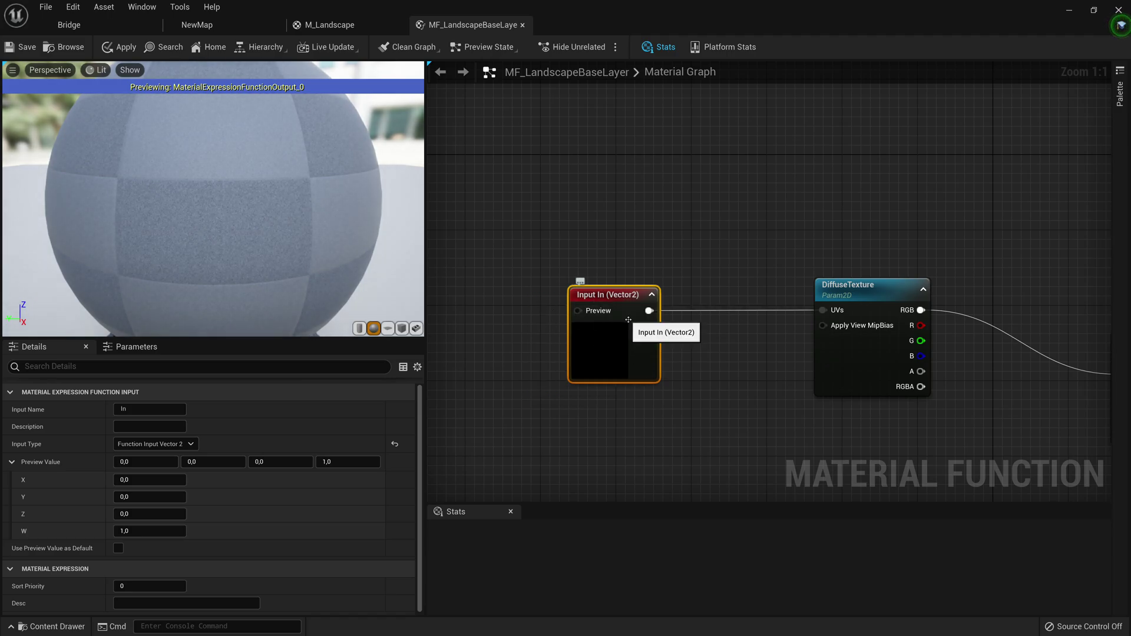
- Check the LandscapeCoords node in M_Landscape and name the MF_LandscapeBaseLayer function input Landscape coords
left_click(330, 25)
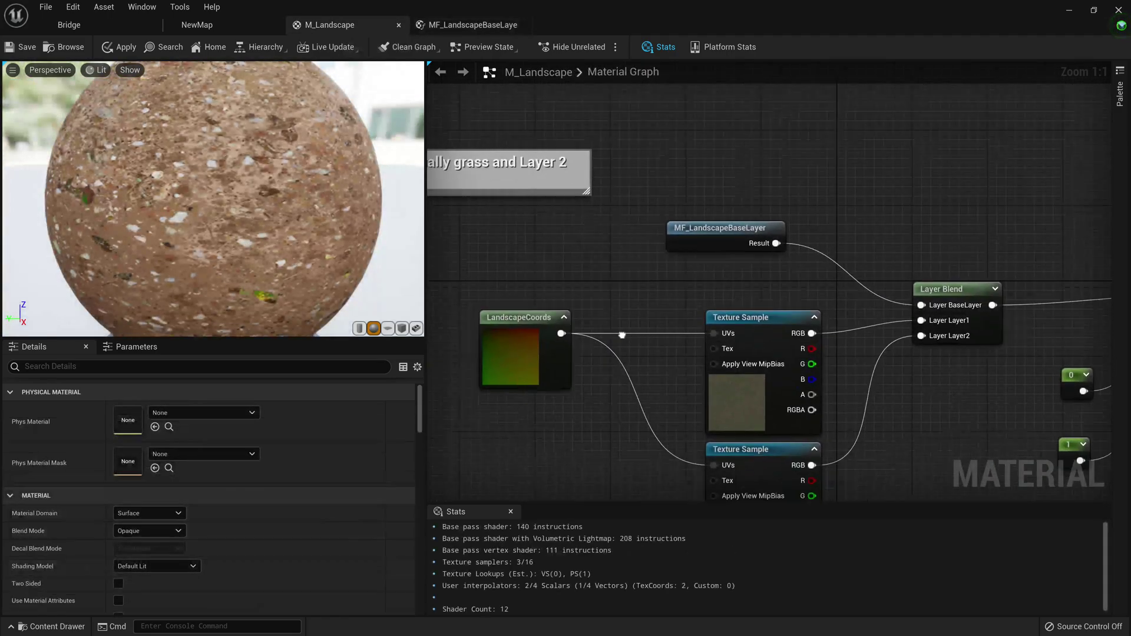
right_click_drag(515, 352, 596, 341)
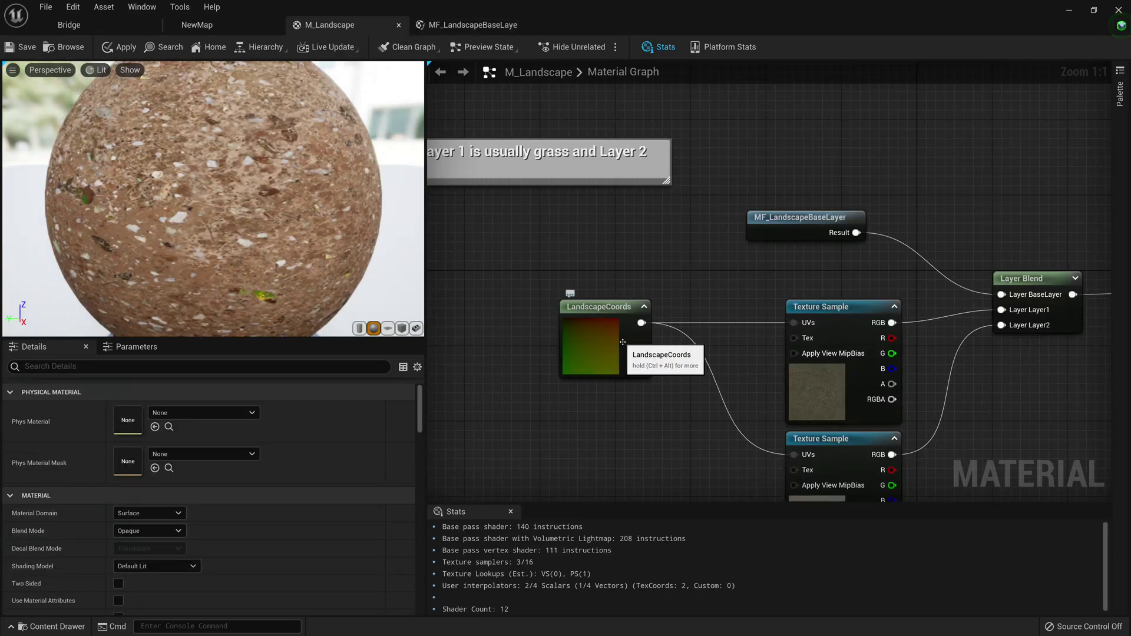
left_click(609, 370)
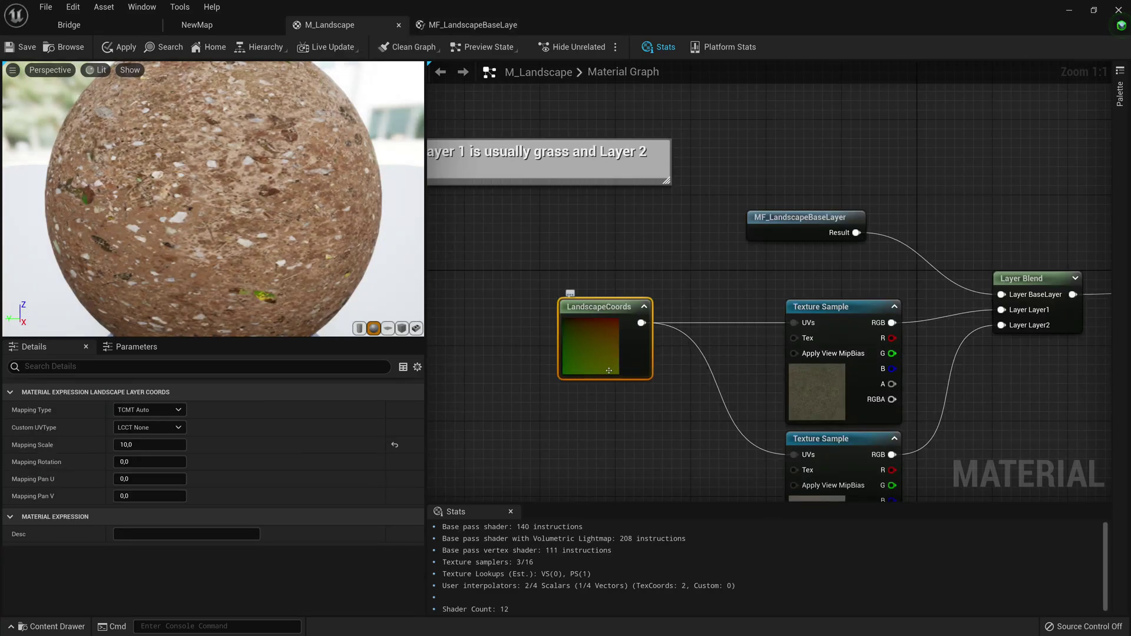
right_click_drag(609, 370, 460, 462)
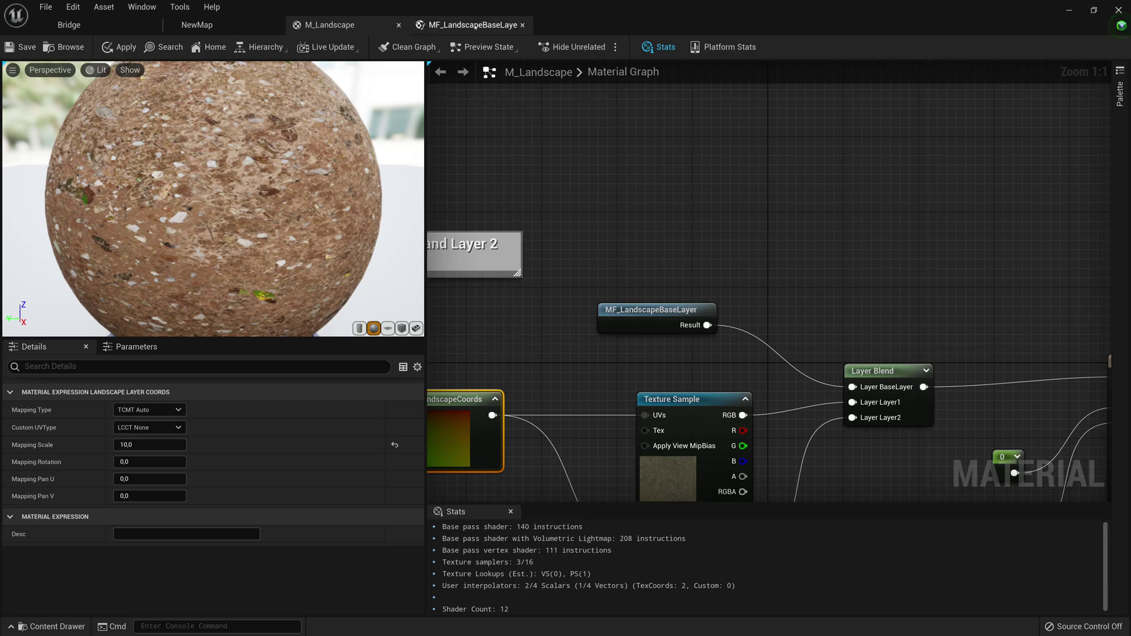
left_click(475, 26)
right_click_drag(595, 333, 545, 330)
scroll(542, 330, "up", 2)
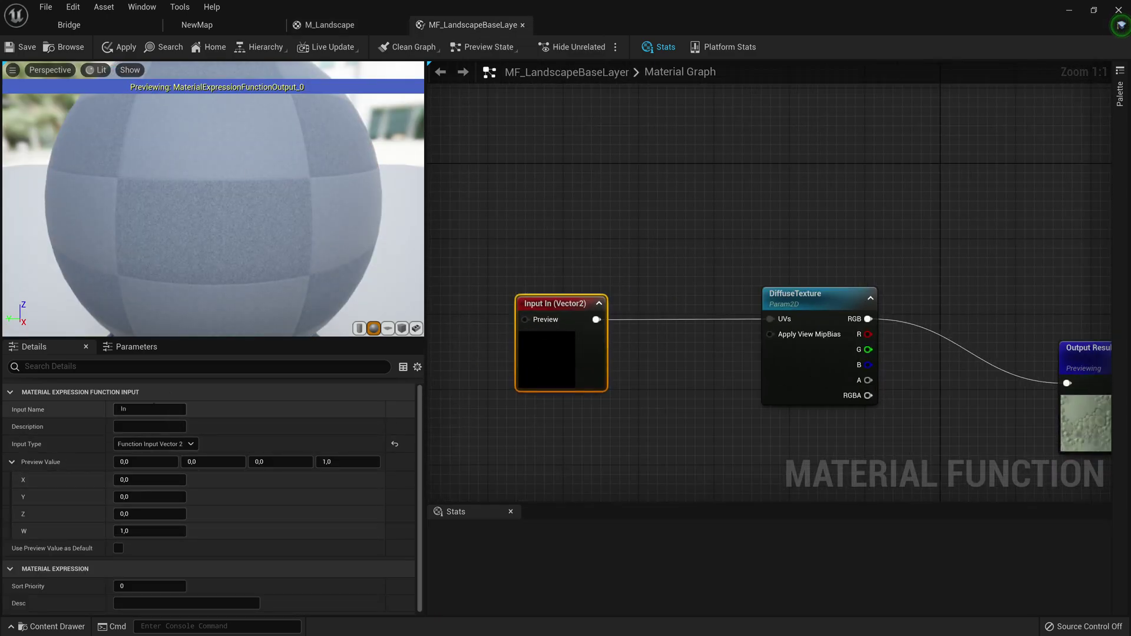
left_click(154, 409)
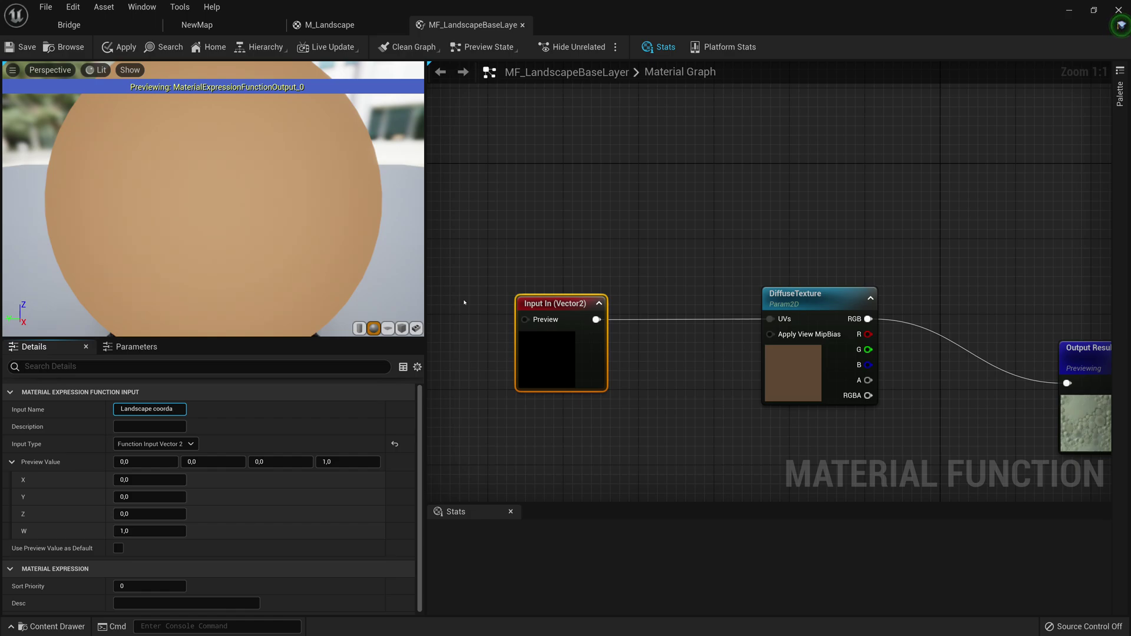
type("te")
key("Return")
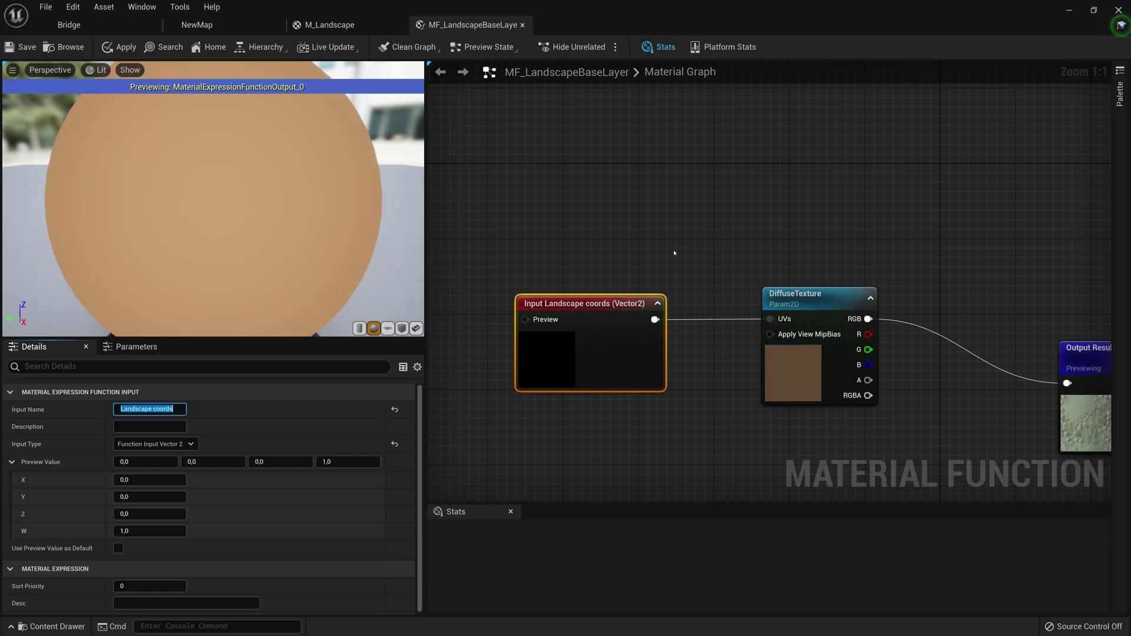
- Apply the changes in MF_LandscapeBaseLayer, then try to apply M_Landscape and return to its graph
scroll(436, 387, "down", 2)
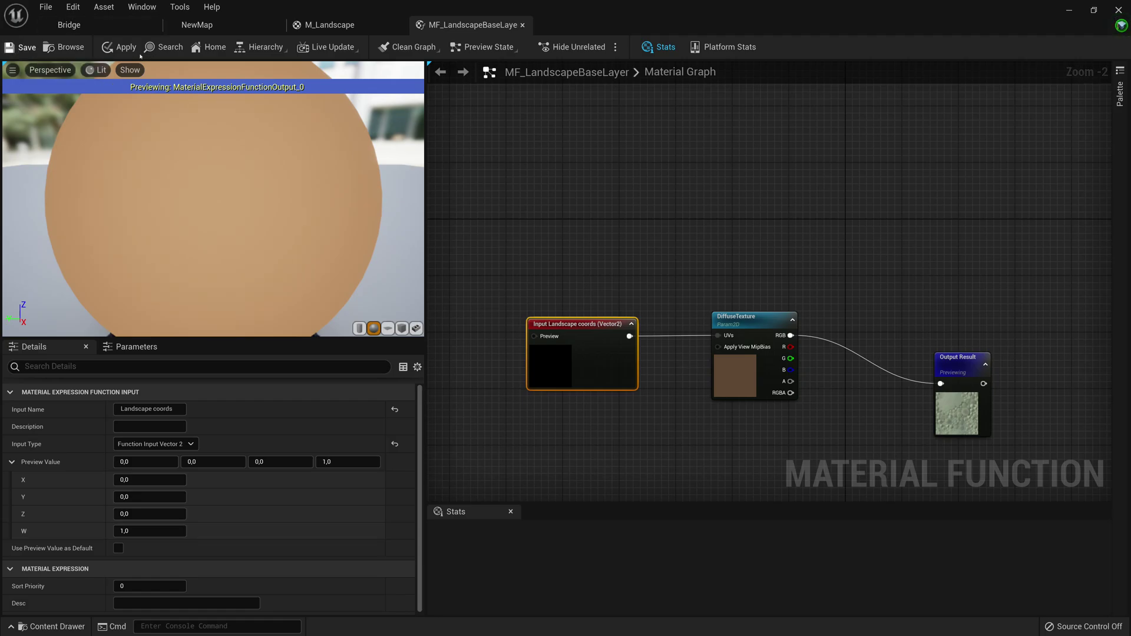
left_click(121, 47)
left_click(121, 47)
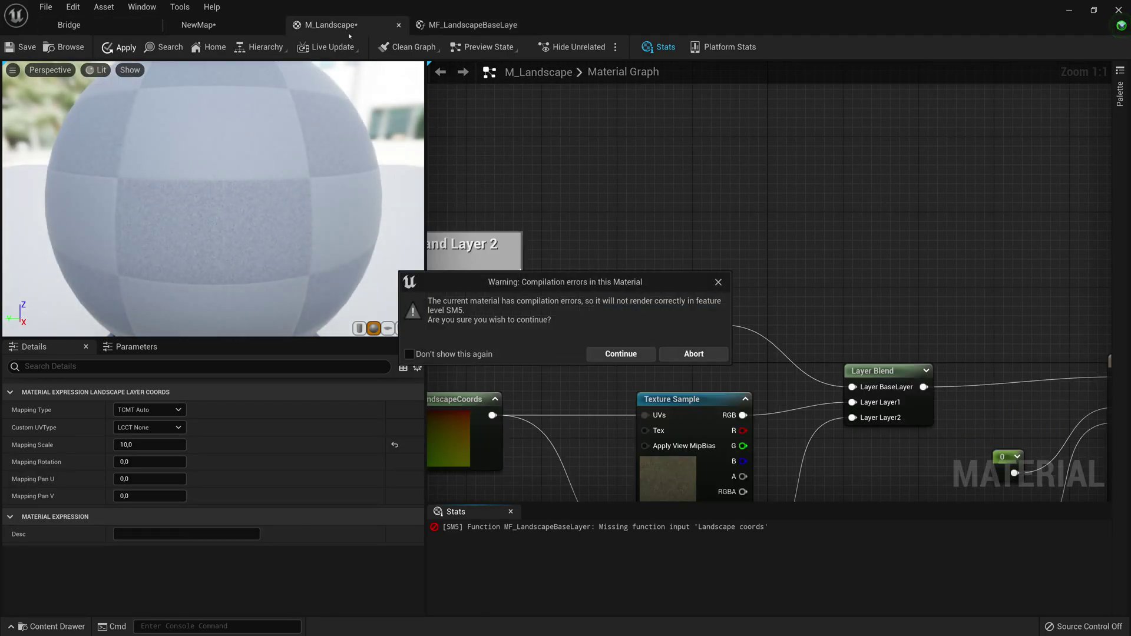
left_click(621, 357)
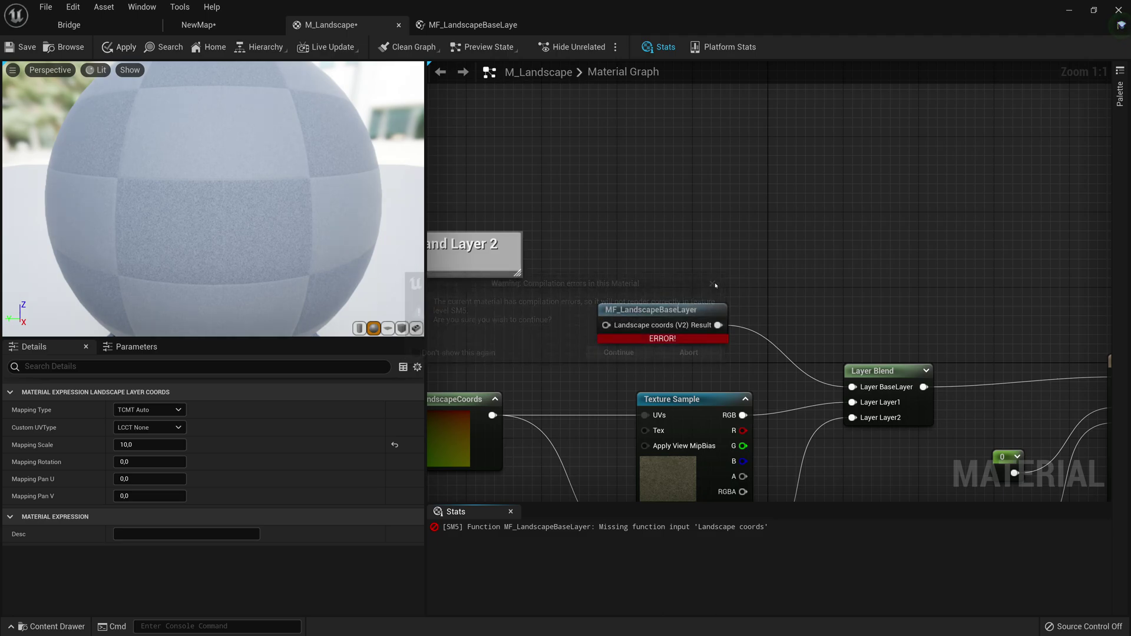
left_click(431, 28)
left_click(330, 25)
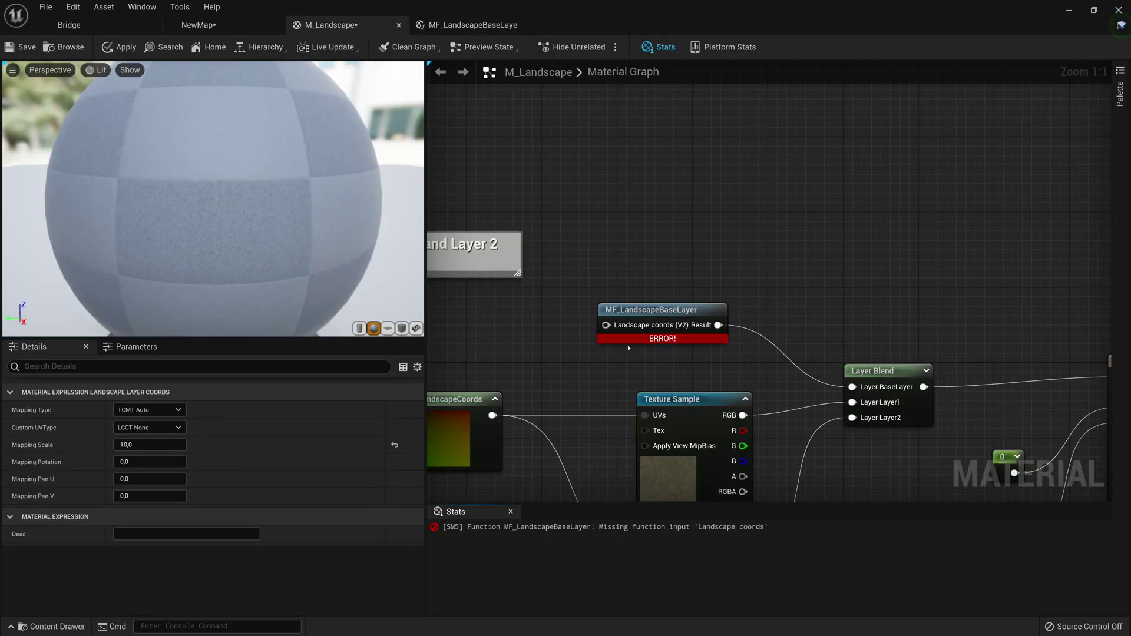
- Connect the LandscapeCoords output to the Landscape coords input of MF_LandscapeBaseLayer in the M_Landscape graph
right_click_drag(670, 310, 768, 292)
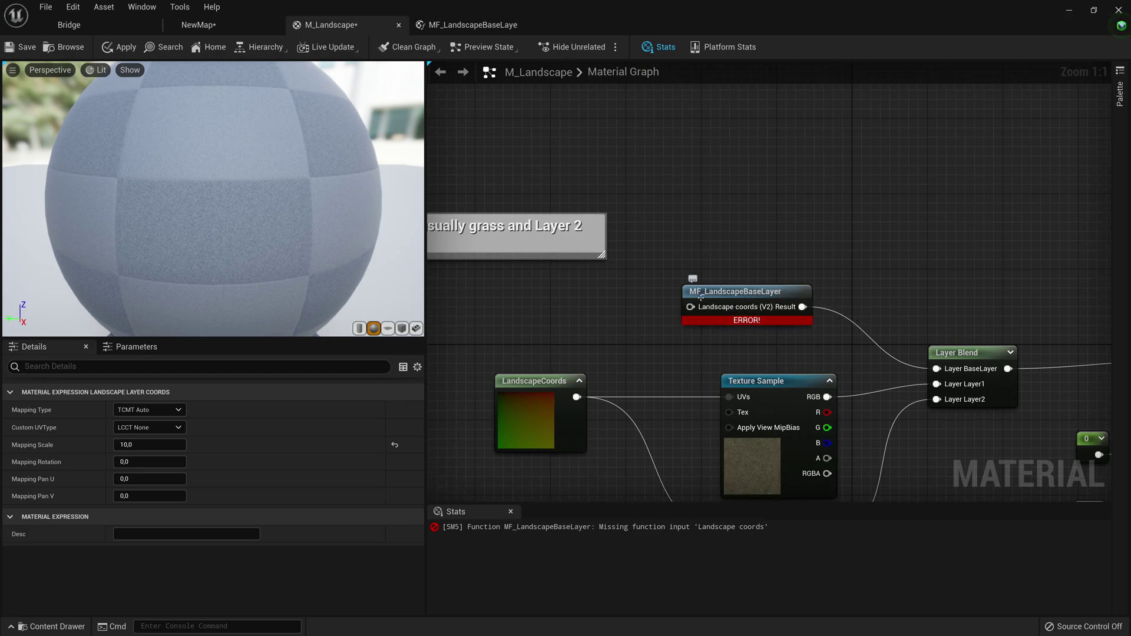
right_click_drag(739, 357, 754, 332)
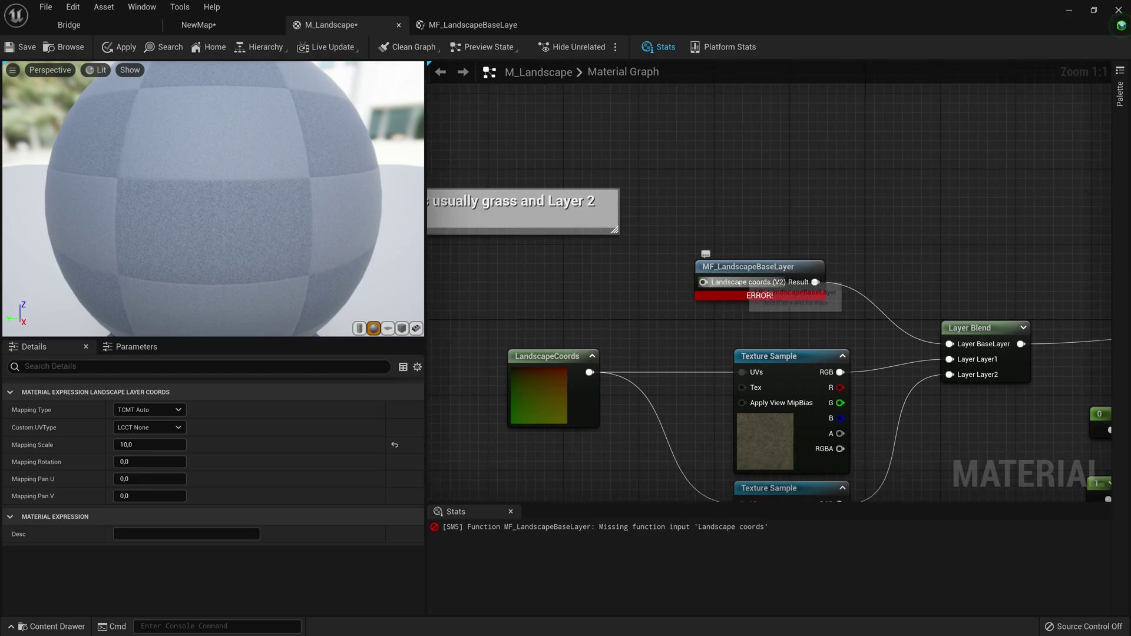
right_click_drag(687, 315, 724, 302)
left_click_drag(632, 358, 743, 271)
right_click_drag(743, 271, 693, 247)
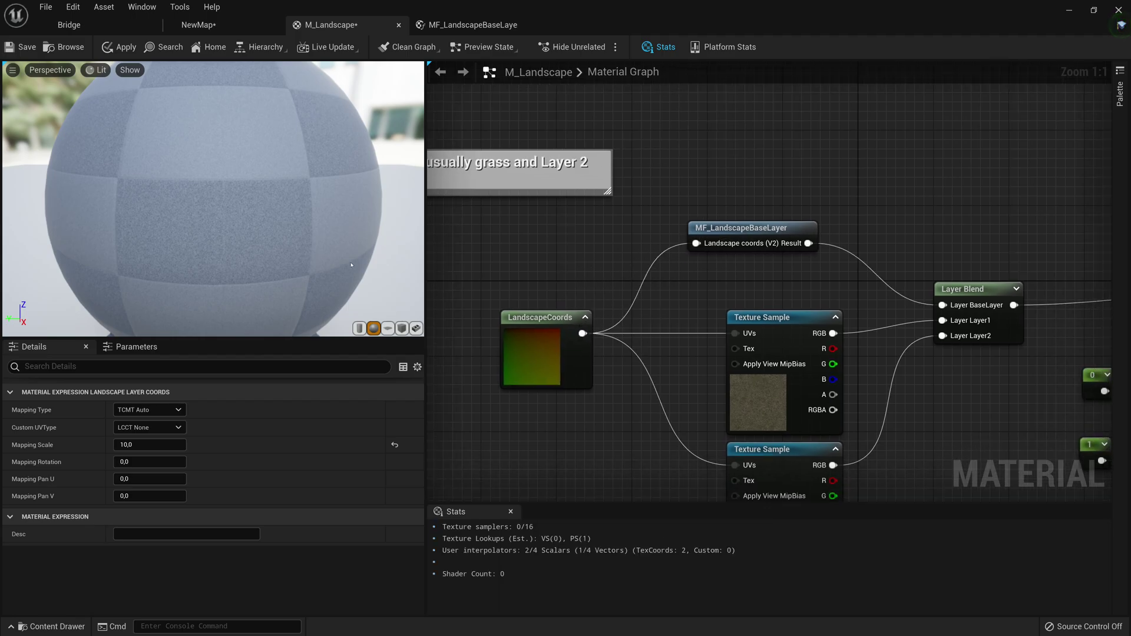
- Check the MF_LandscapeBaseLayer graph, then return to M_Landscape and apply its changes
left_click(448, 25)
scroll(905, 304, "down", 2)
right_click_drag(905, 304, 835, 281)
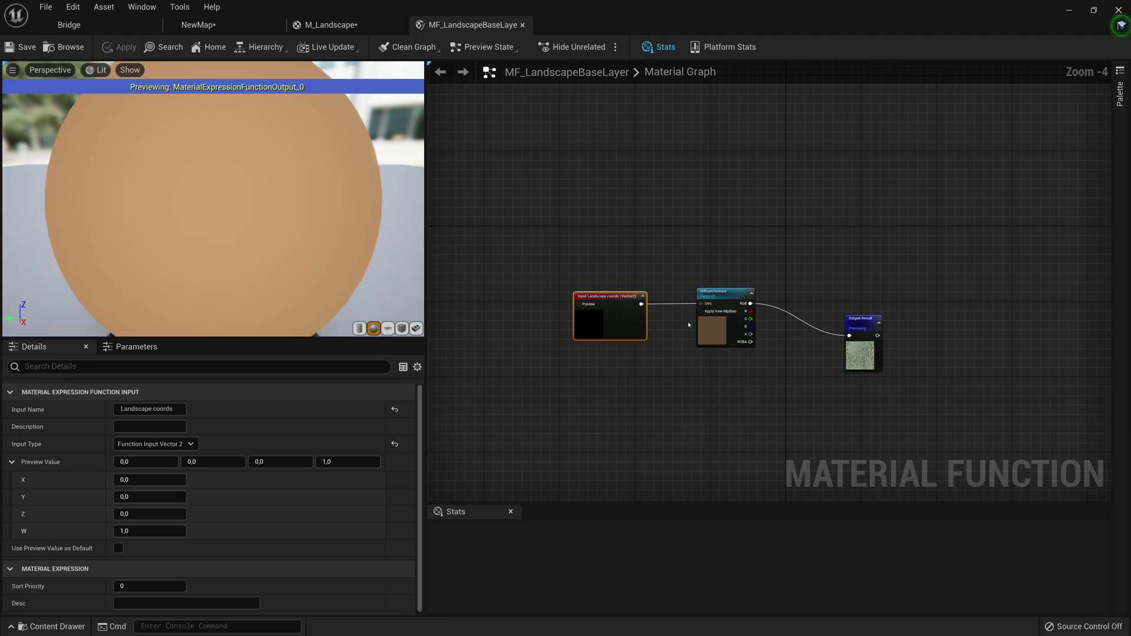
scroll(778, 356, "up", 4)
right_click_drag(777, 356, 754, 365)
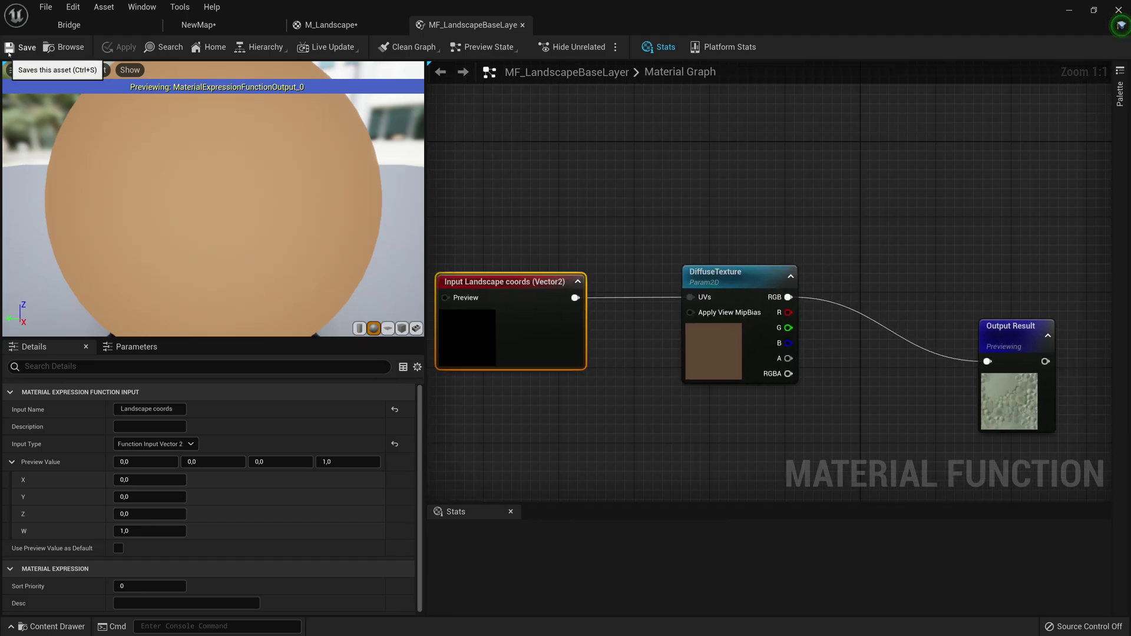
left_click(354, 25)
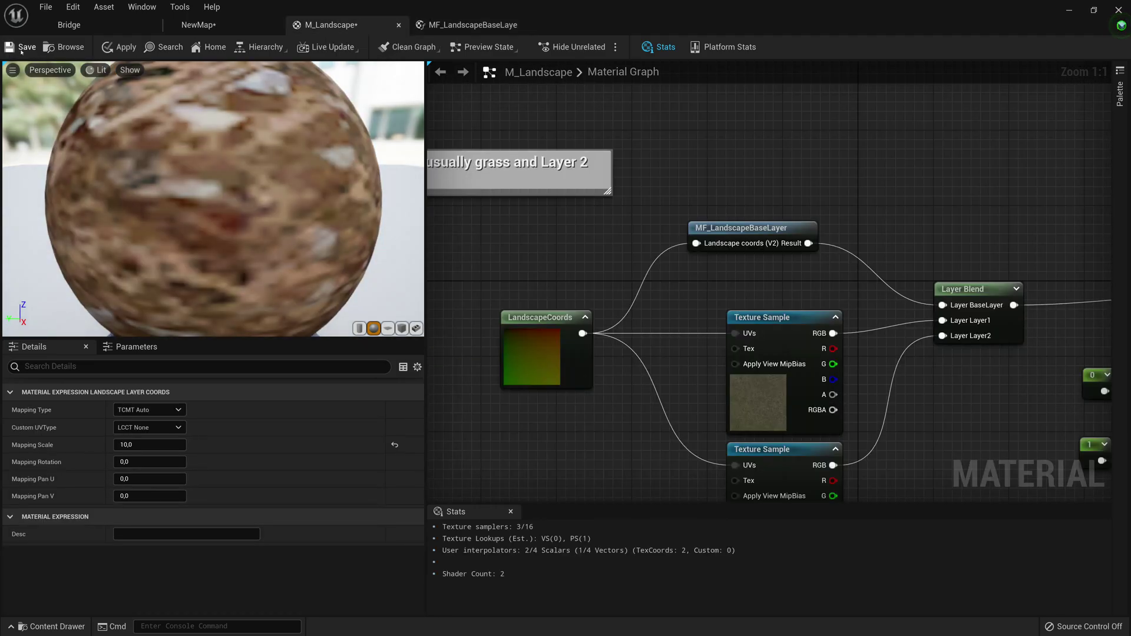
left_click(124, 48)
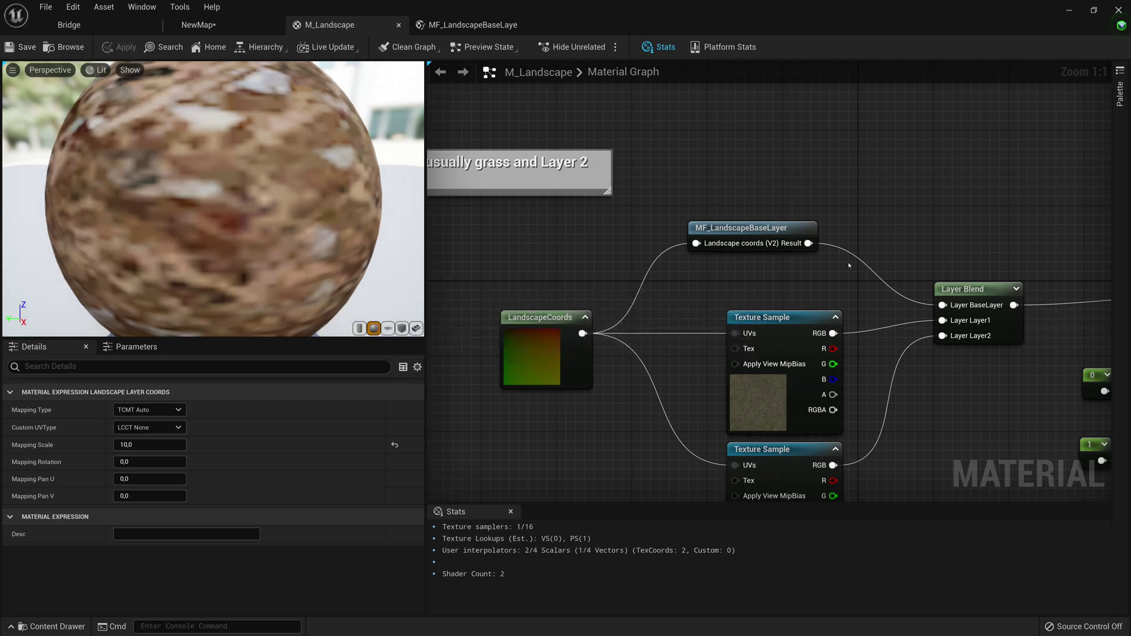
- Review how the layer nodes are wired in M_Landscape and how the input, texture and output connect inside MF_LandscapeBaseLayer
scroll(579, 217, "down", 5)
scroll(580, 217, "up", 2)
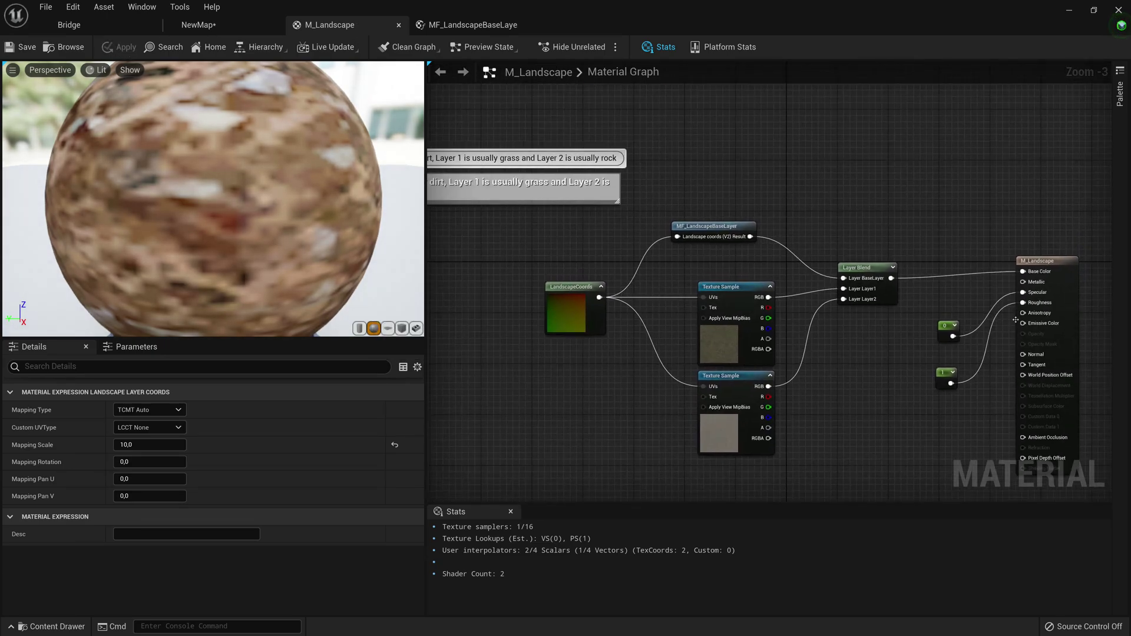
scroll(708, 252, "up", 1)
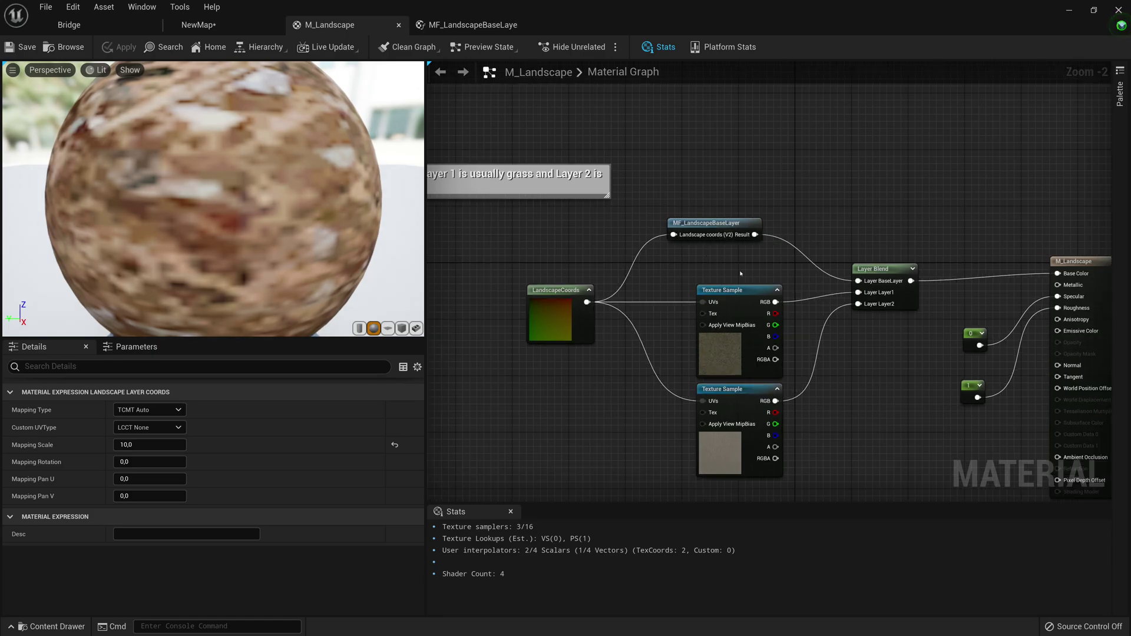
double_click(717, 223)
scroll(694, 302, "down", 1)
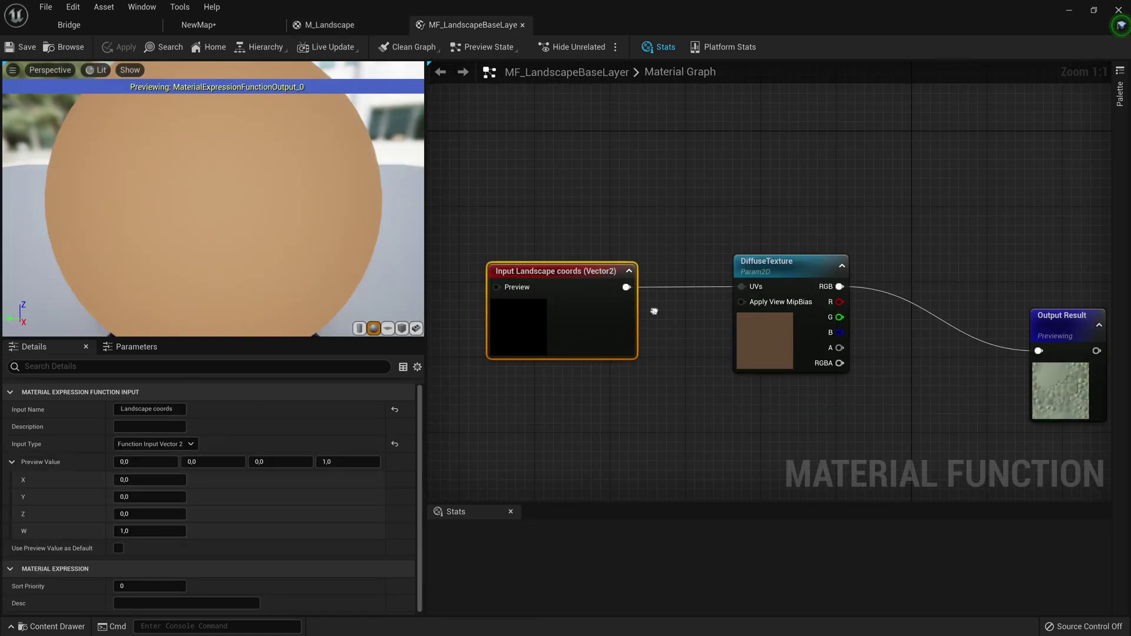
right_click_drag(694, 303, 594, 306)
scroll(626, 348, "up", 1)
right_click_drag(626, 349, 665, 335)
left_click(330, 21)
scroll(723, 327, "down", 2)
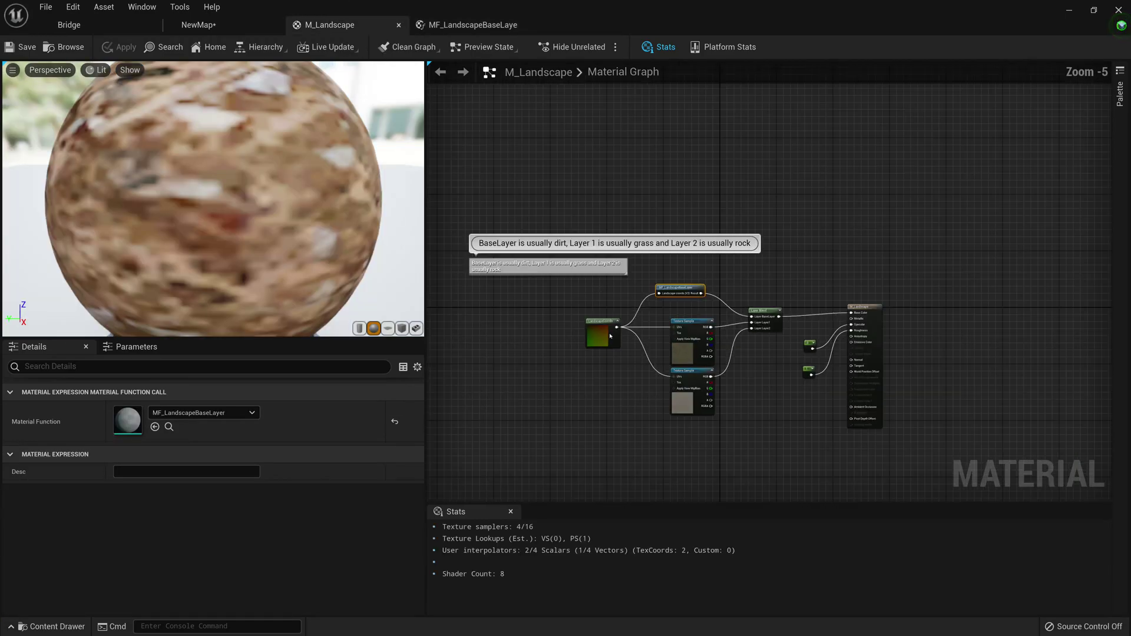
scroll(723, 328, "up", 2)
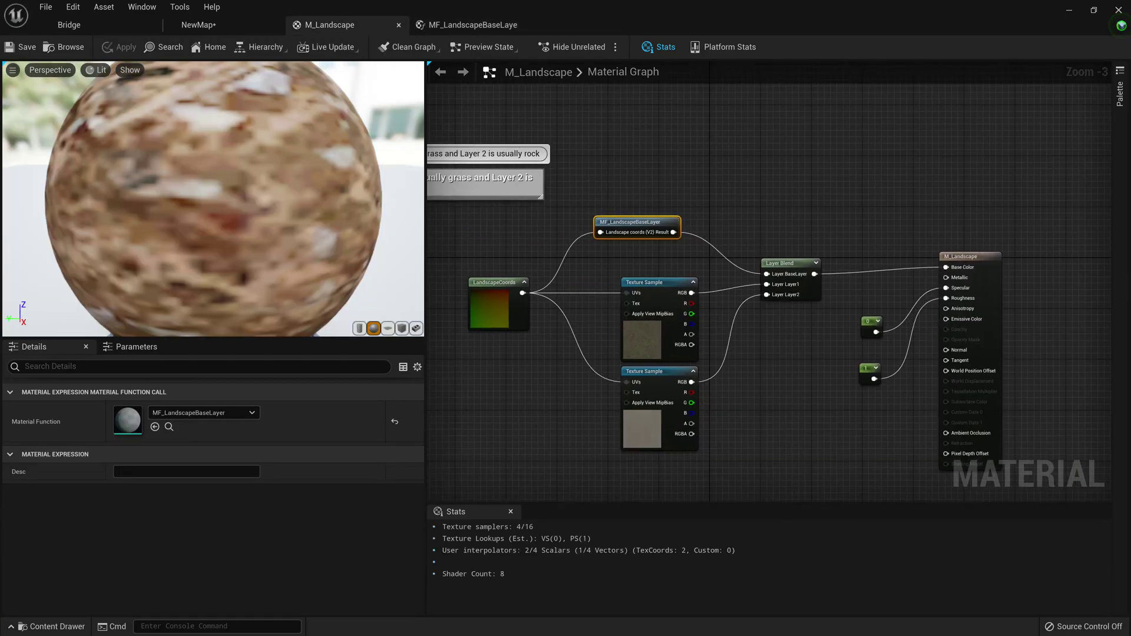
right_click_drag(707, 354, 813, 371)
scroll(841, 391, "up", 2)
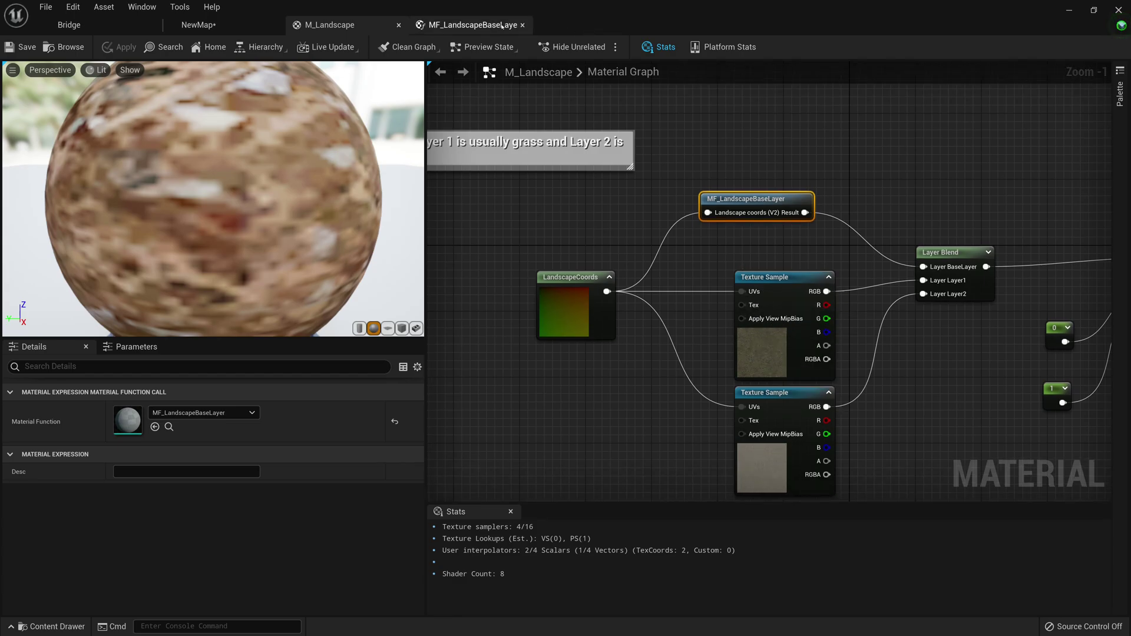
- Locate the MF_LandscapeBaseLayer asset in the Content folder and duplicate it
key("ctrl+b")
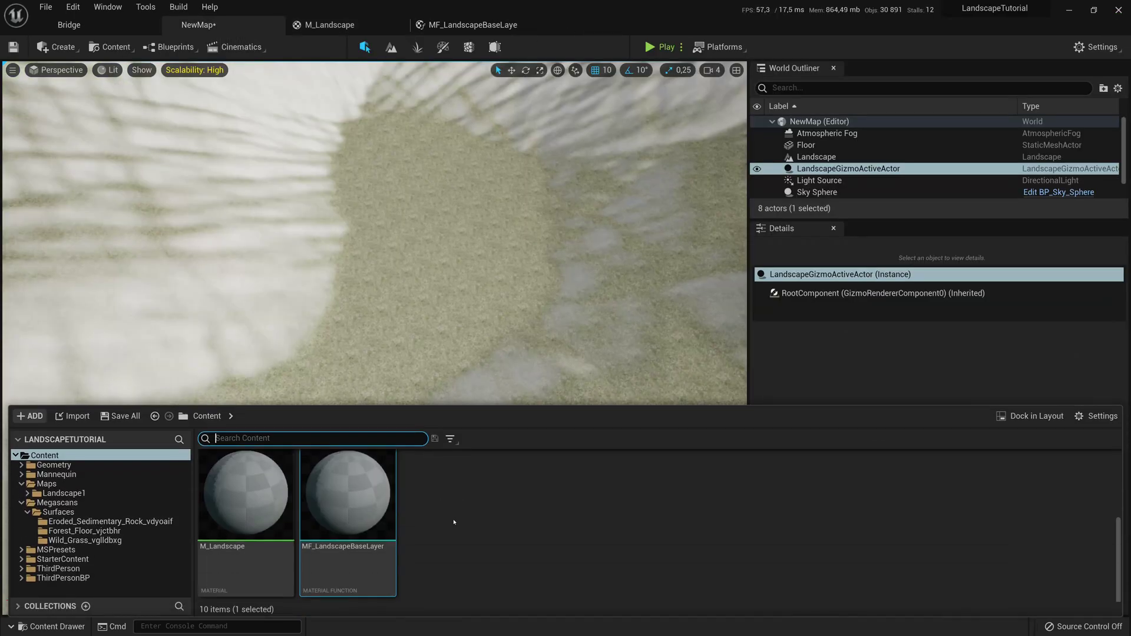
right_click(453, 522)
mouse_move(525, 441)
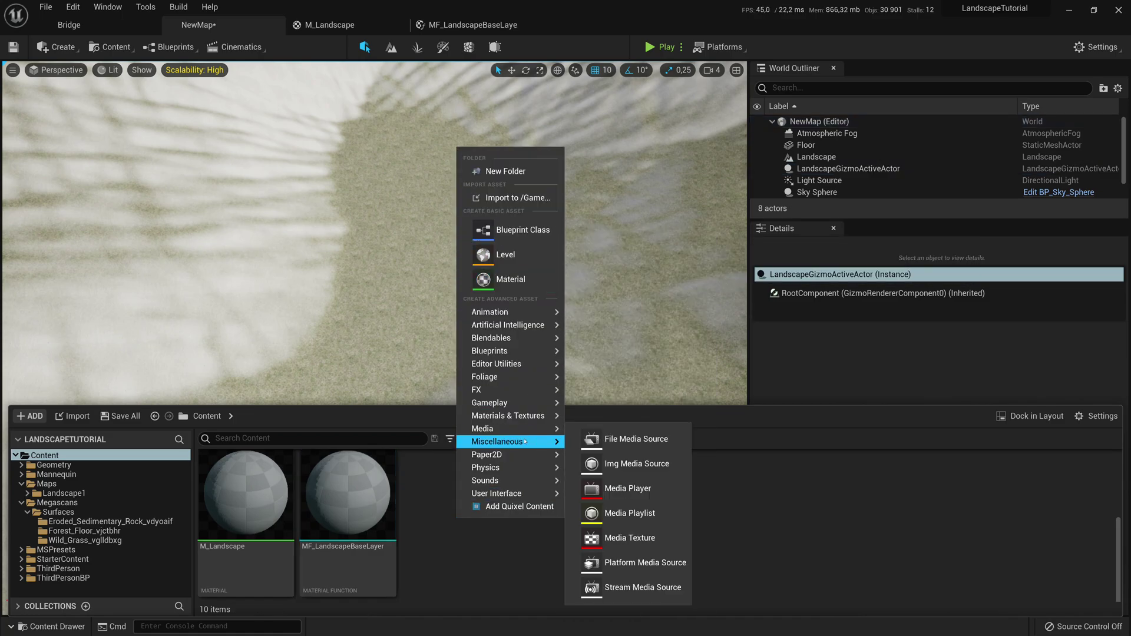
left_click(717, 474)
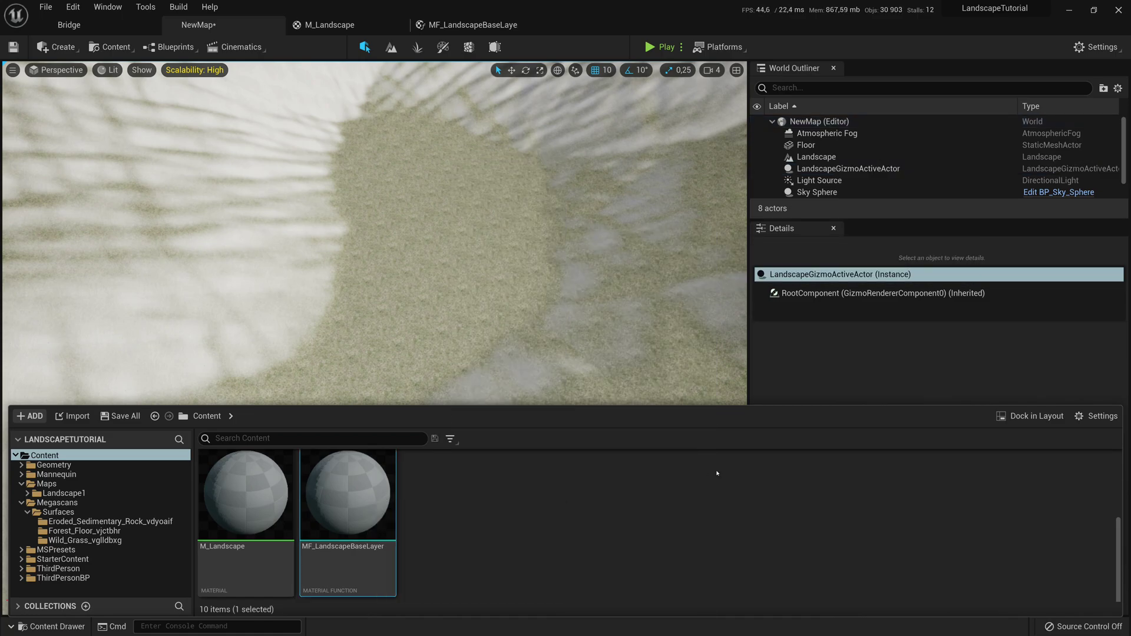
key("ctrl+w")
- Rename the duplicated material function as MF_LandscapeLayer1
right_click(455, 522)
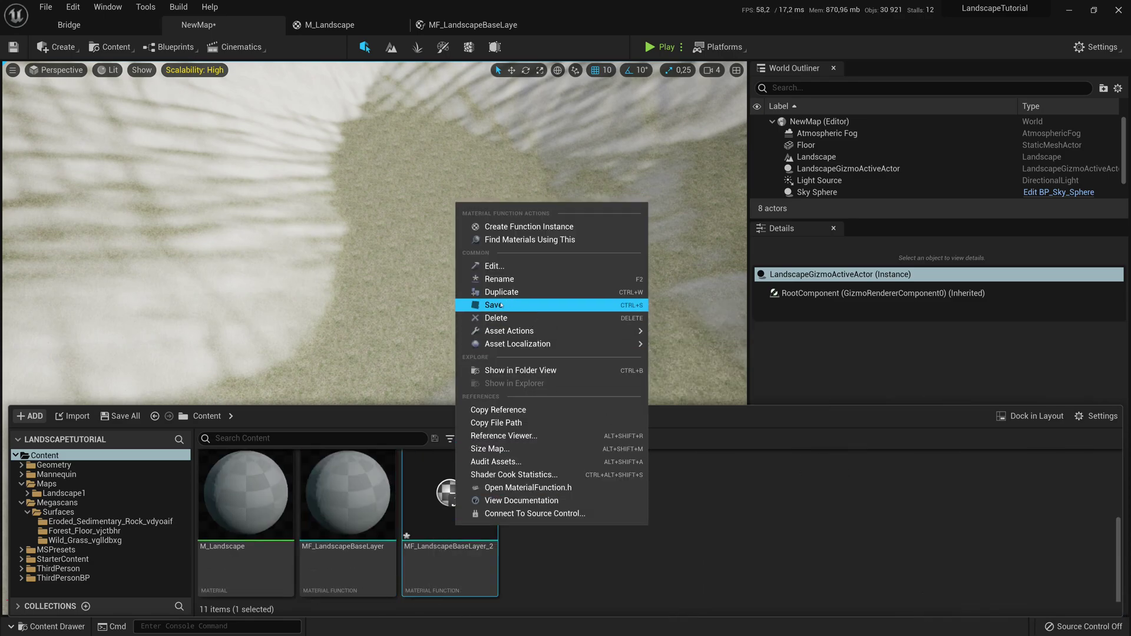
left_click(502, 280)
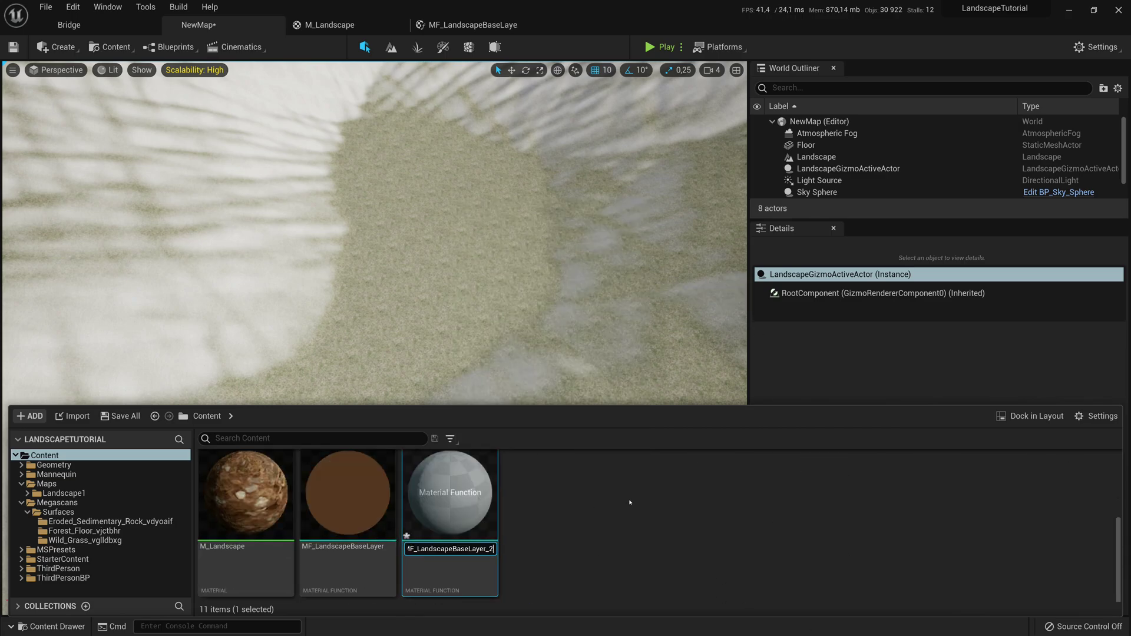
key("End")
key("BackSpace")
key("BackSpace")
key("BackSpace")
key("BackSpace")
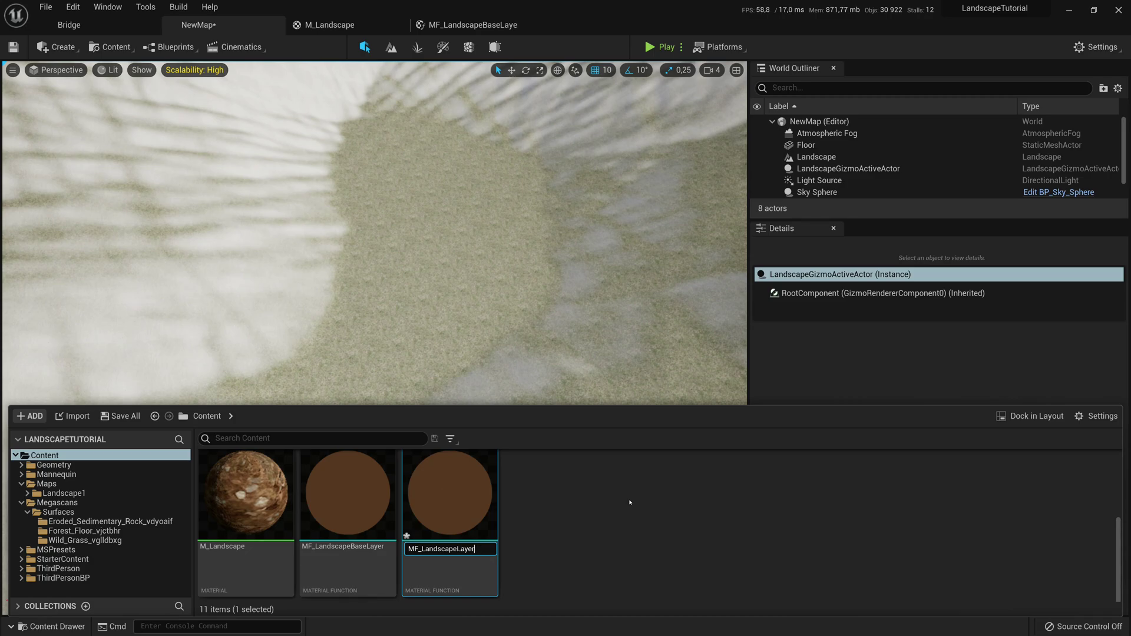
key("Return")
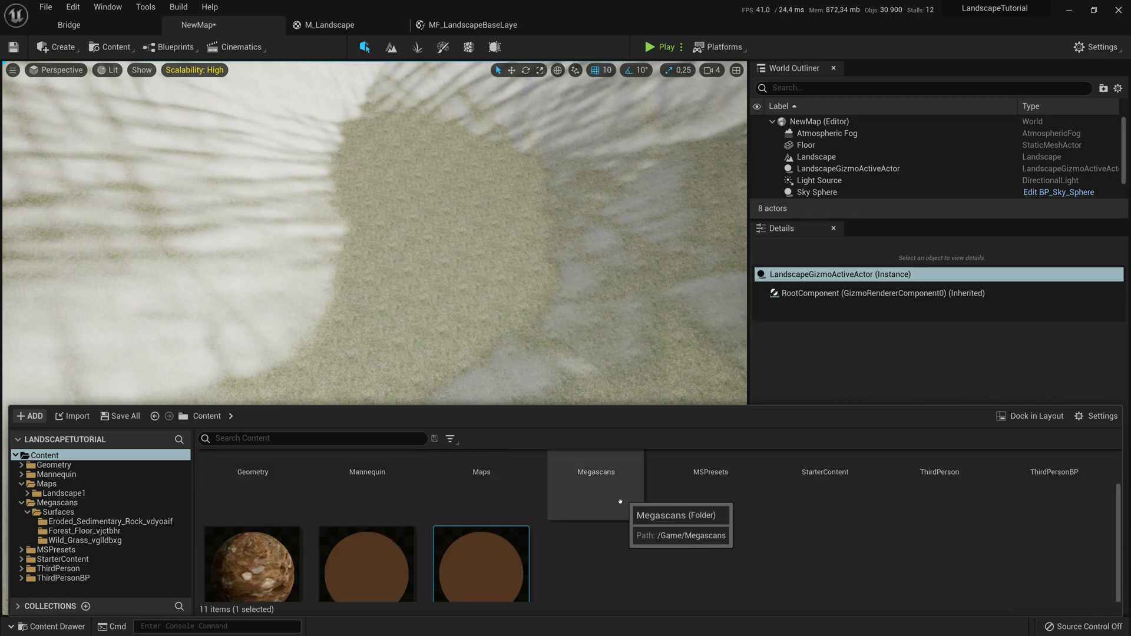
- Open MF_LandscapeLayer1 and set the group of its DiffuseTexture parameter to Layer1
double_click(457, 506)
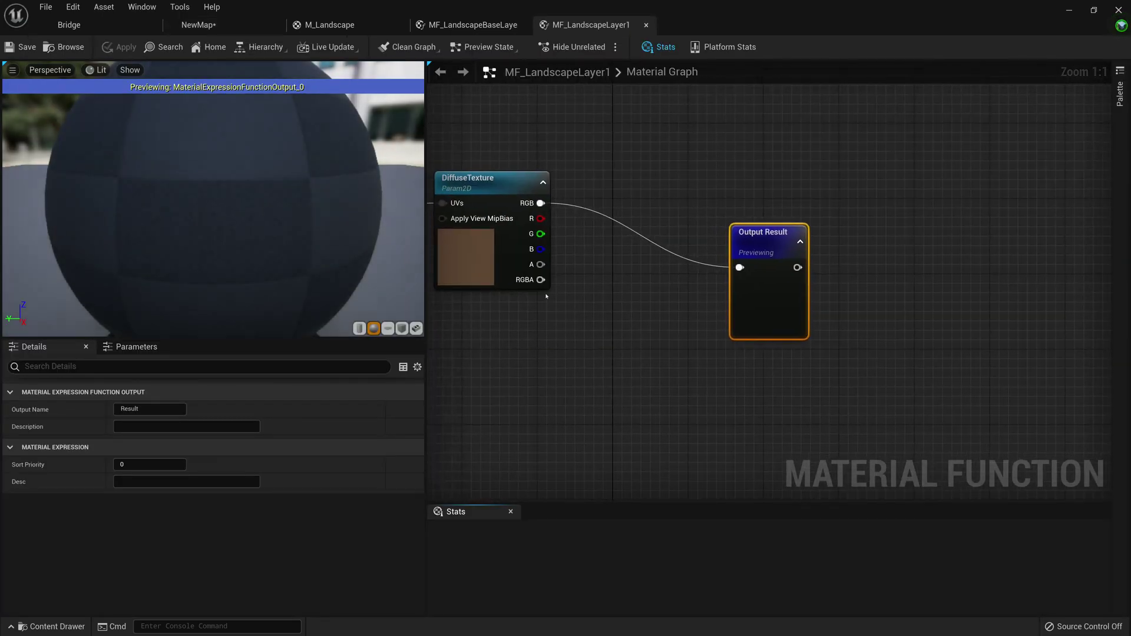
right_click_drag(471, 365, 613, 366)
left_click(607, 233)
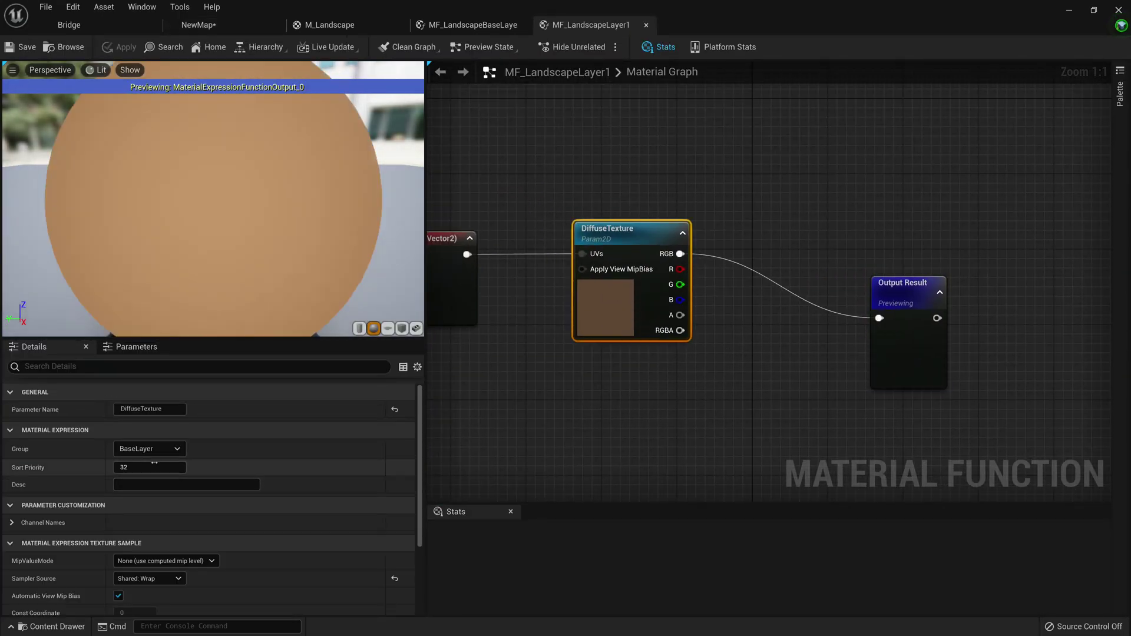
left_click(154, 449)
key("ctrl+a")
key("BackSpace")
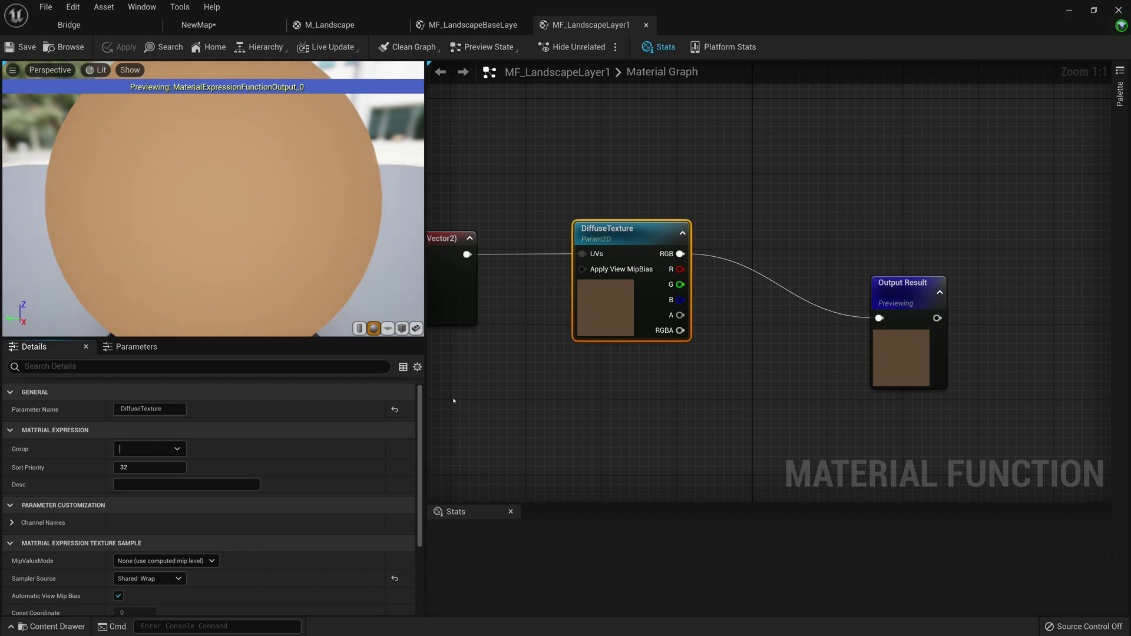
type("Layer1")
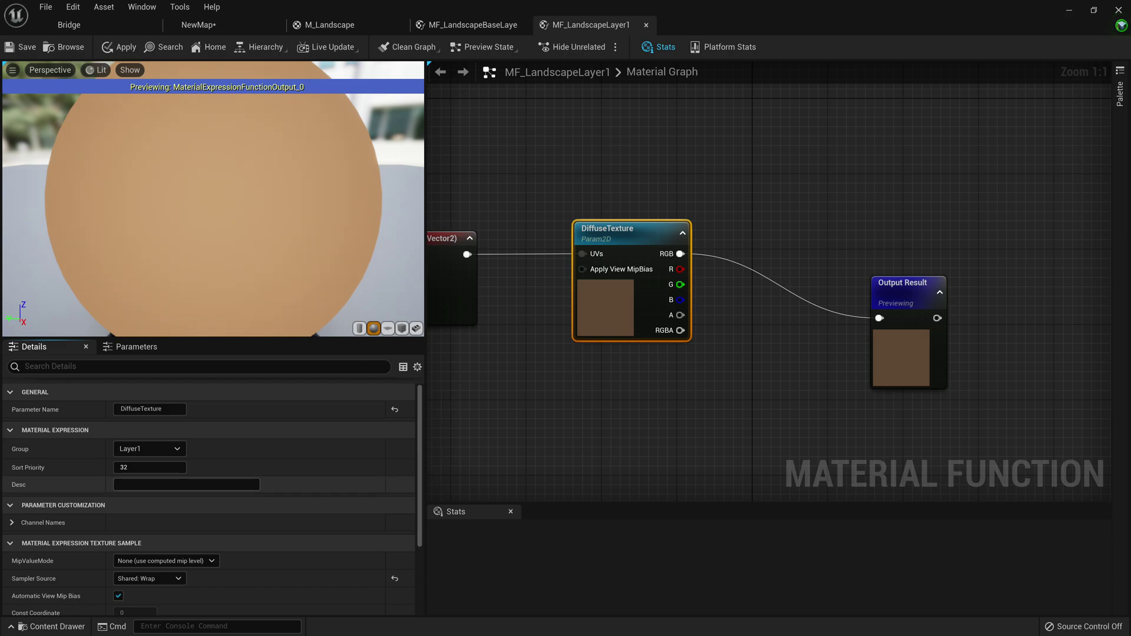
- Assign the T_Wild_Grass_vglldbxg_2K_D texture to the DiffuseTexture parameter and save MF_LandscapeLayer1
scroll(229, 501, "down", 4)
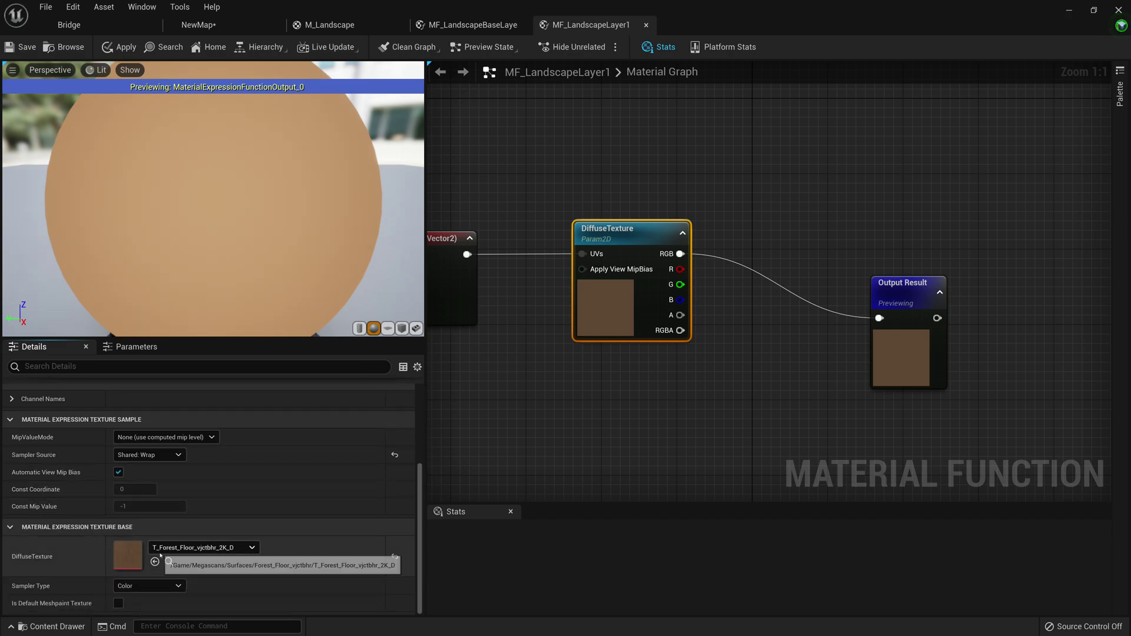
type("gr")
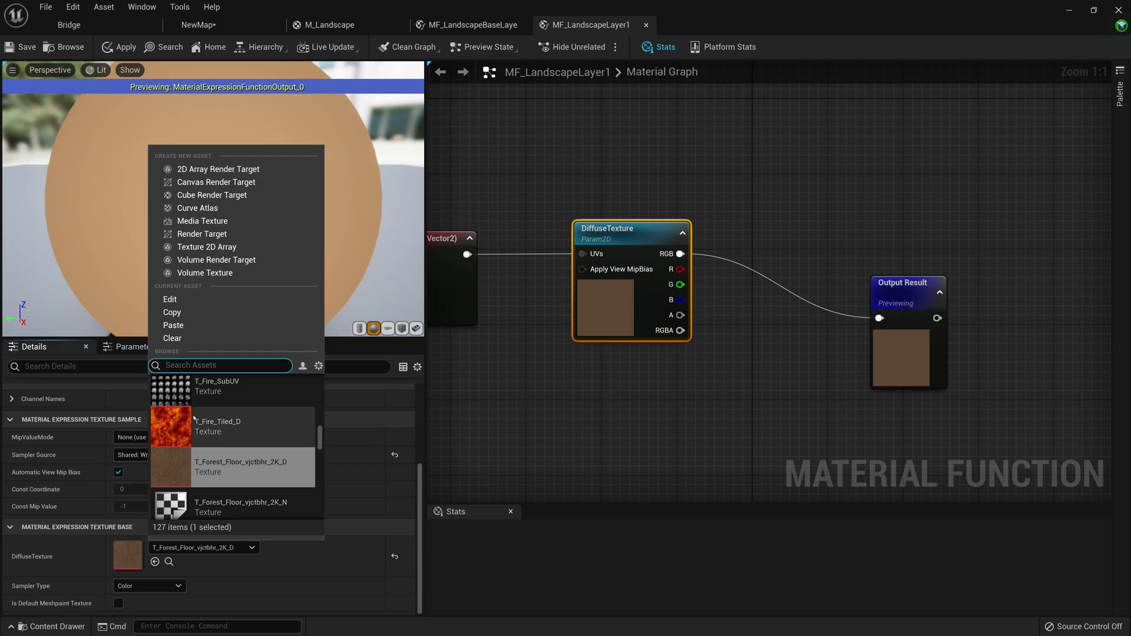
type("ass")
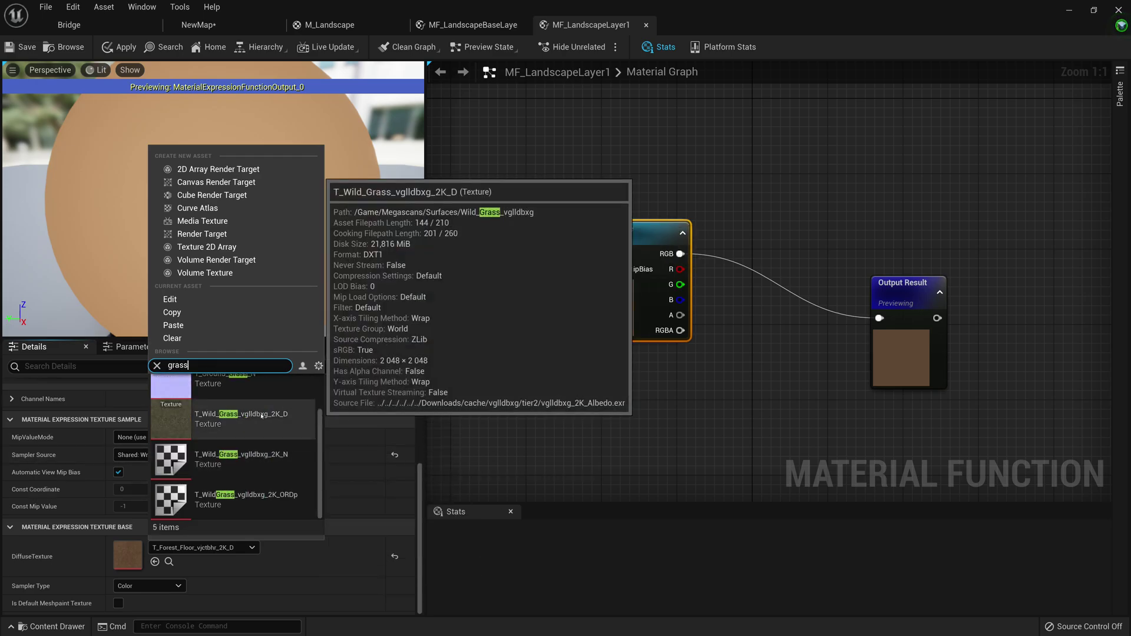
left_click(292, 406)
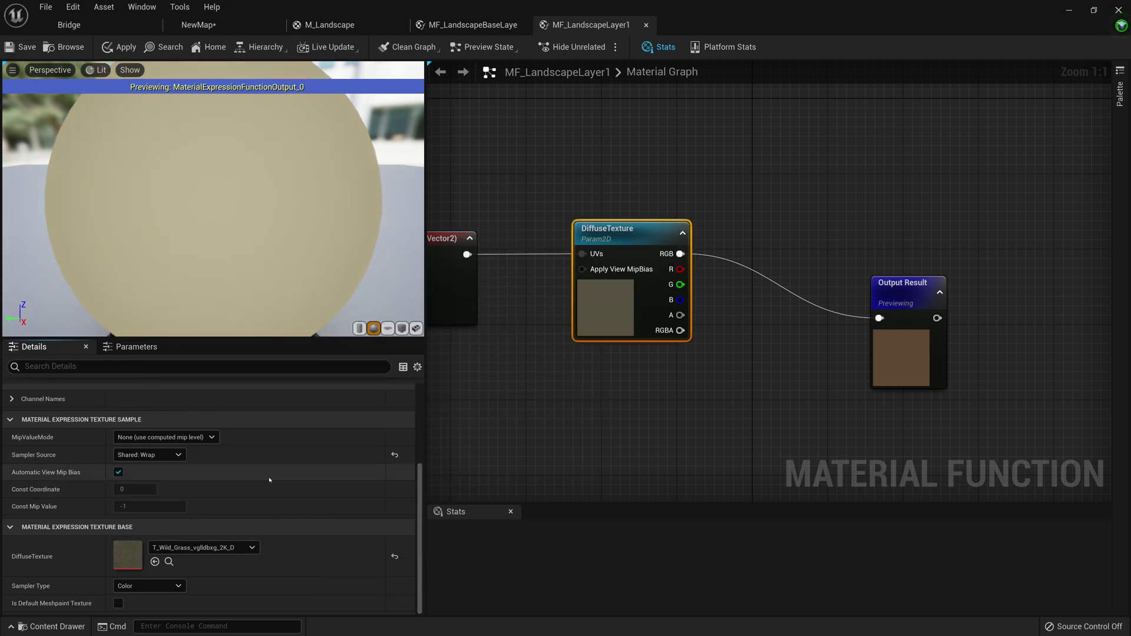
left_click(26, 47)
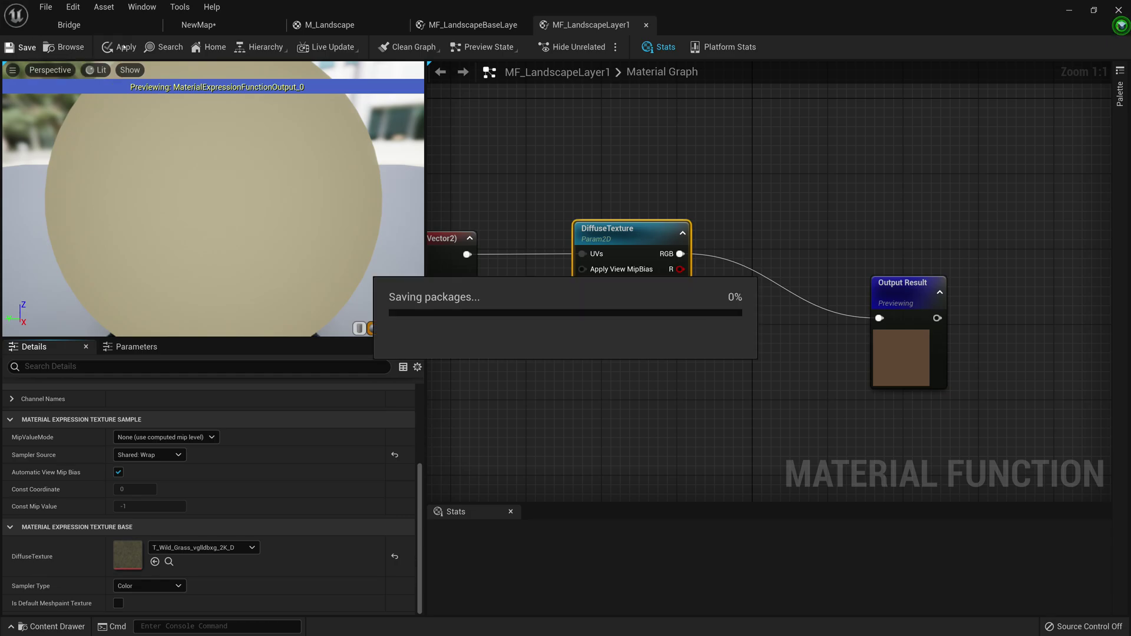
- Return to M_Landscape and delete the grass Texture Sample node that feeds Layer1
left_click(330, 25)
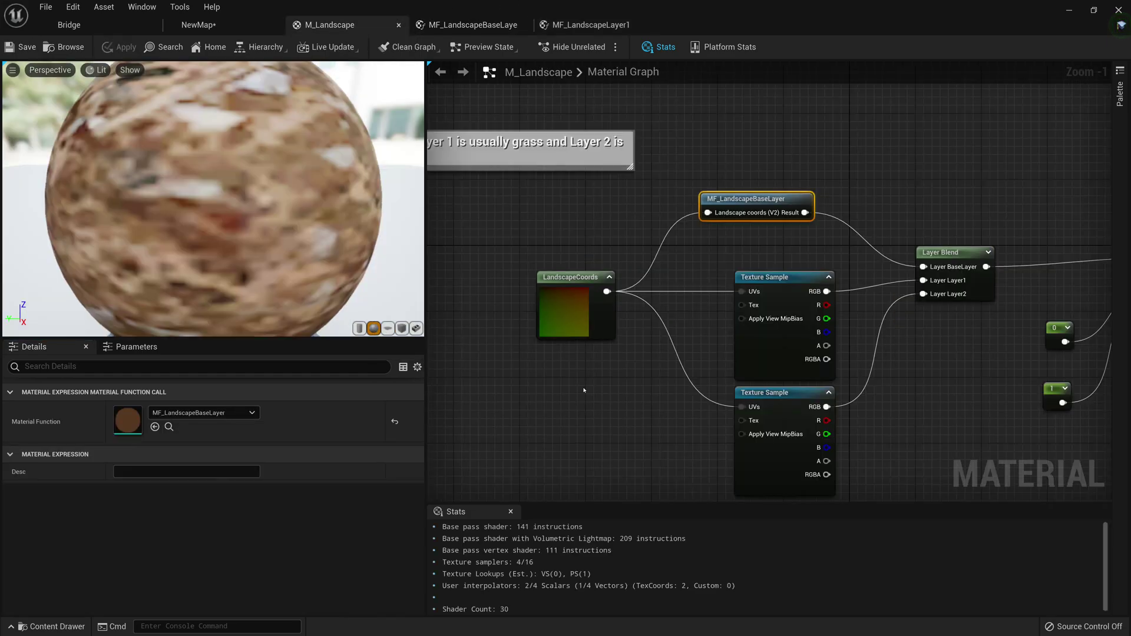
left_click(707, 306)
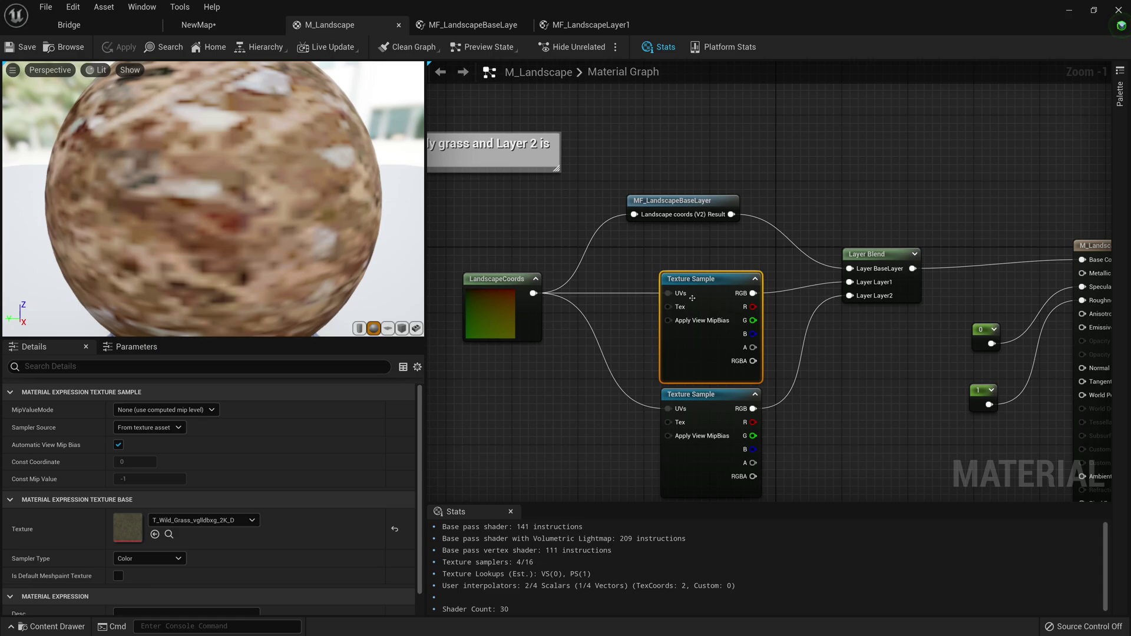
key("Delete")
- Add a MaterialFunctionCall node in place of the deleted grass sample and assign MF_LandscapeLayer1 to it
right_click_drag(637, 300, 625, 309)
right_click(624, 310)
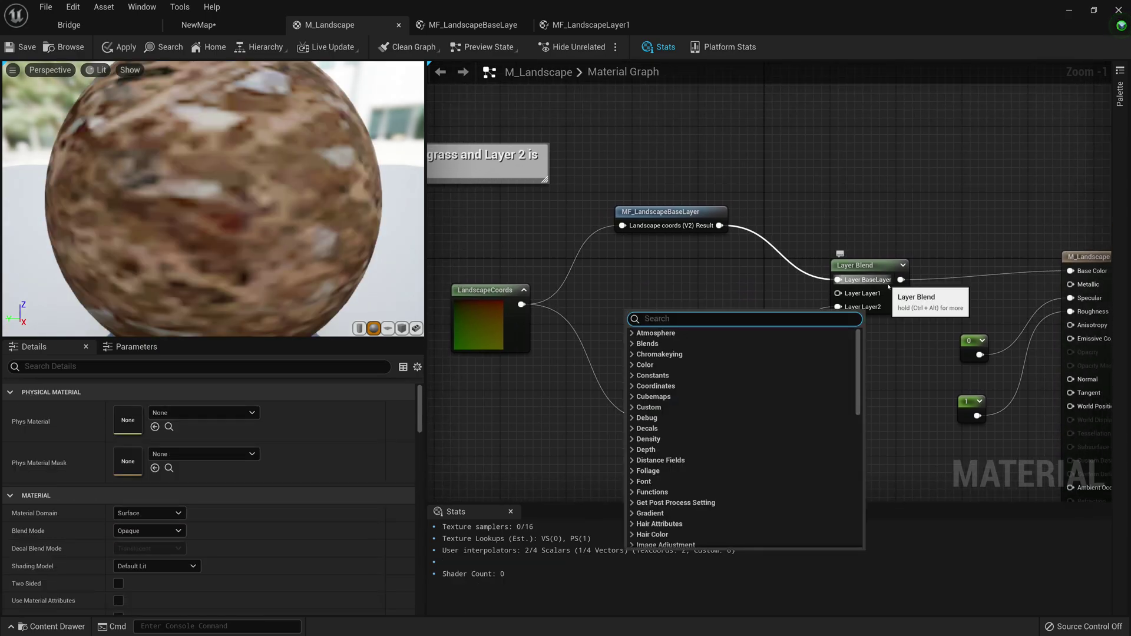
type("material")
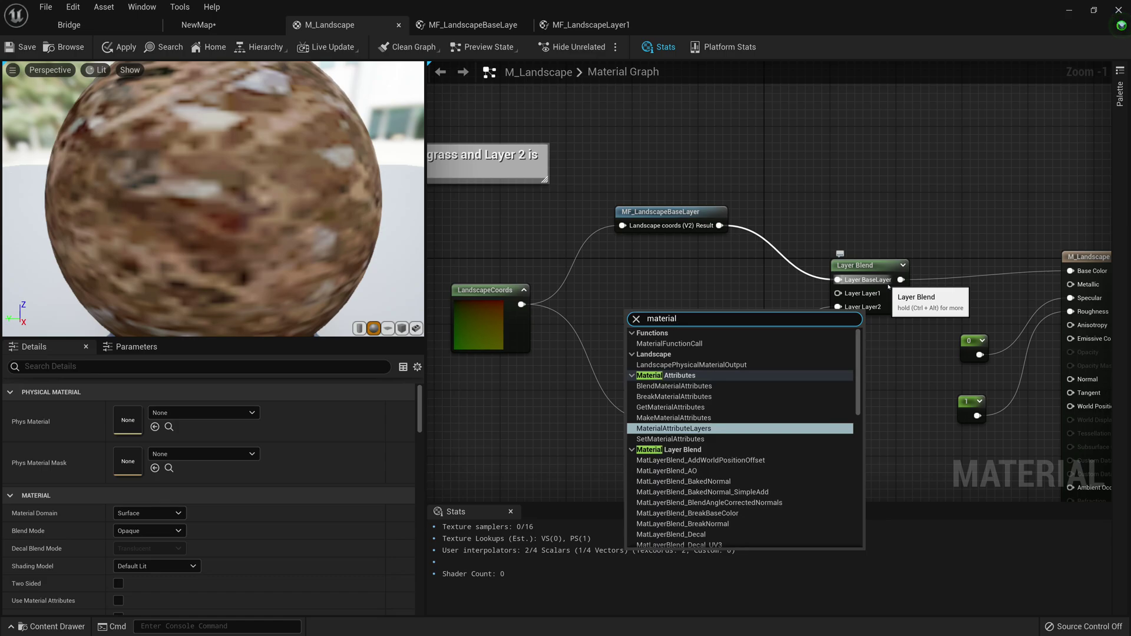
key("Up")
key("Up")
key("Up")
key("Up")
key("Up")
key("Up")
key("Up")
key("Up")
key("Return")
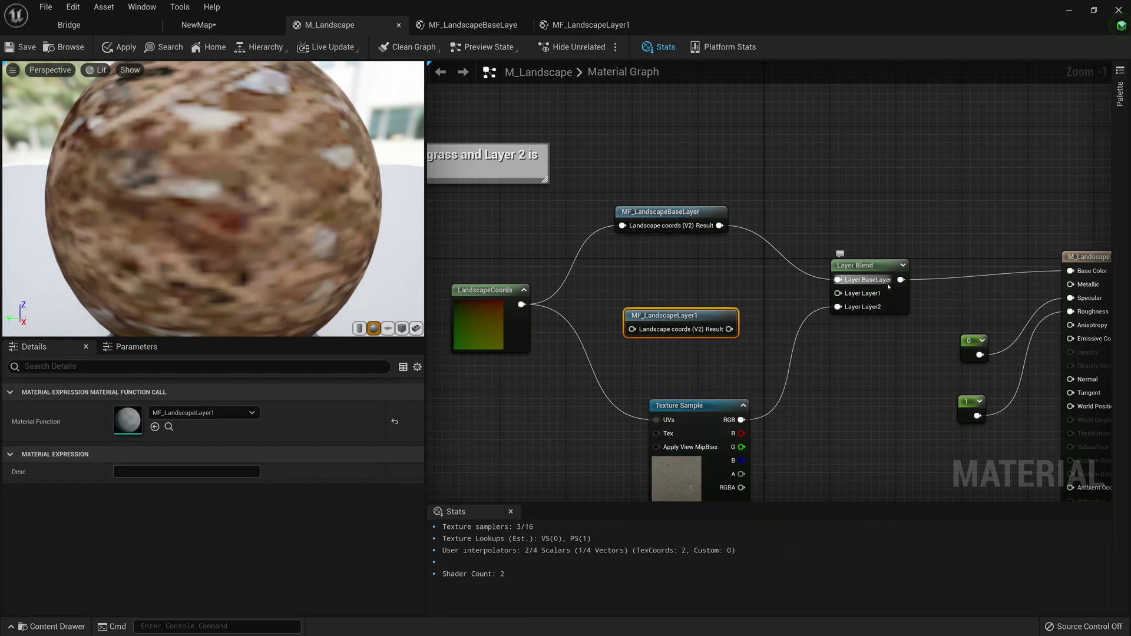
- Connect MF_LandscapeLayer1 to the Layer1 input of Layer Blend and to LandscapeCoords, then align it under MF_LandscapeBaseLayer
left_click_drag(730, 329, 837, 293)
left_click_drag(632, 329, 521, 303)
left_click_drag(682, 316, 673, 292)
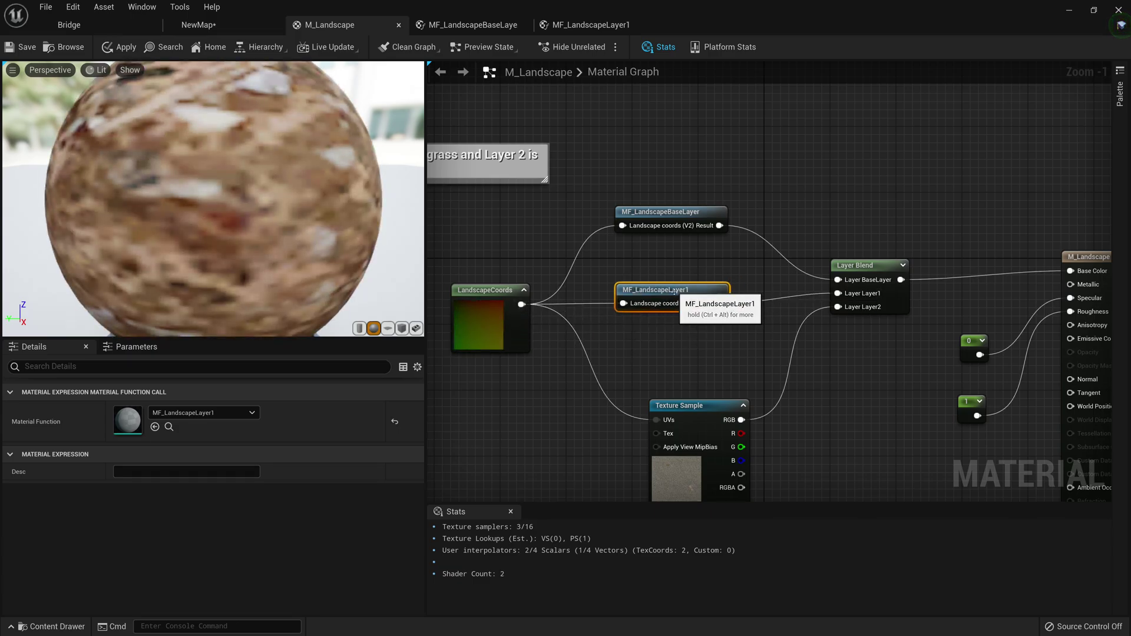
- Apply the changes to M_Landscape and view the landscape in the NewMap level
left_click(123, 48)
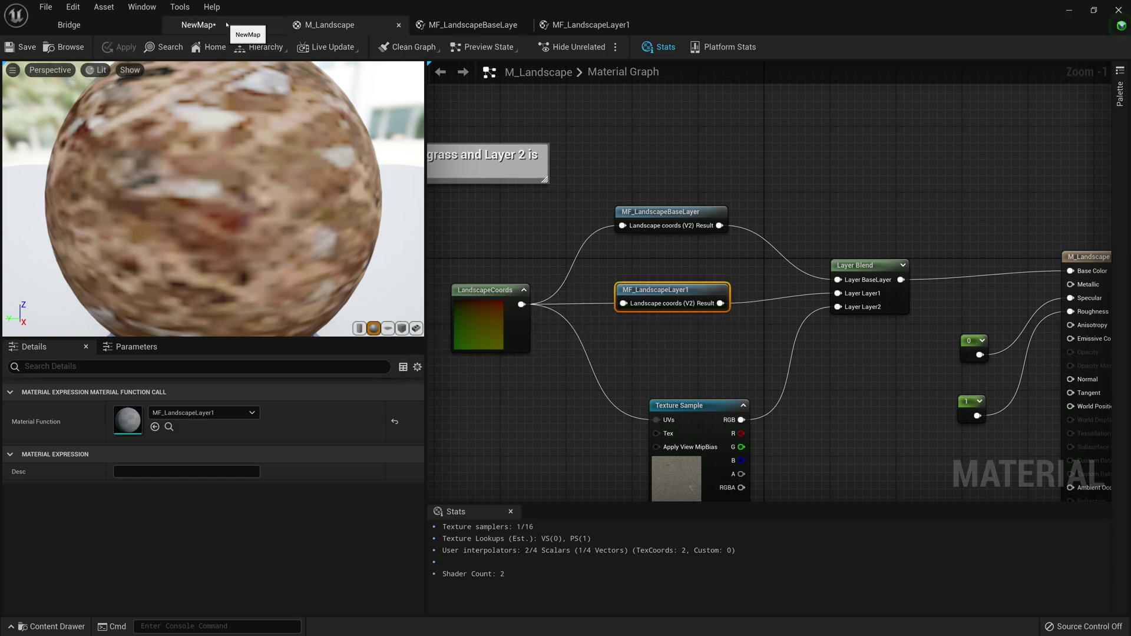
left_click(449, 25)
left_click(323, 25)
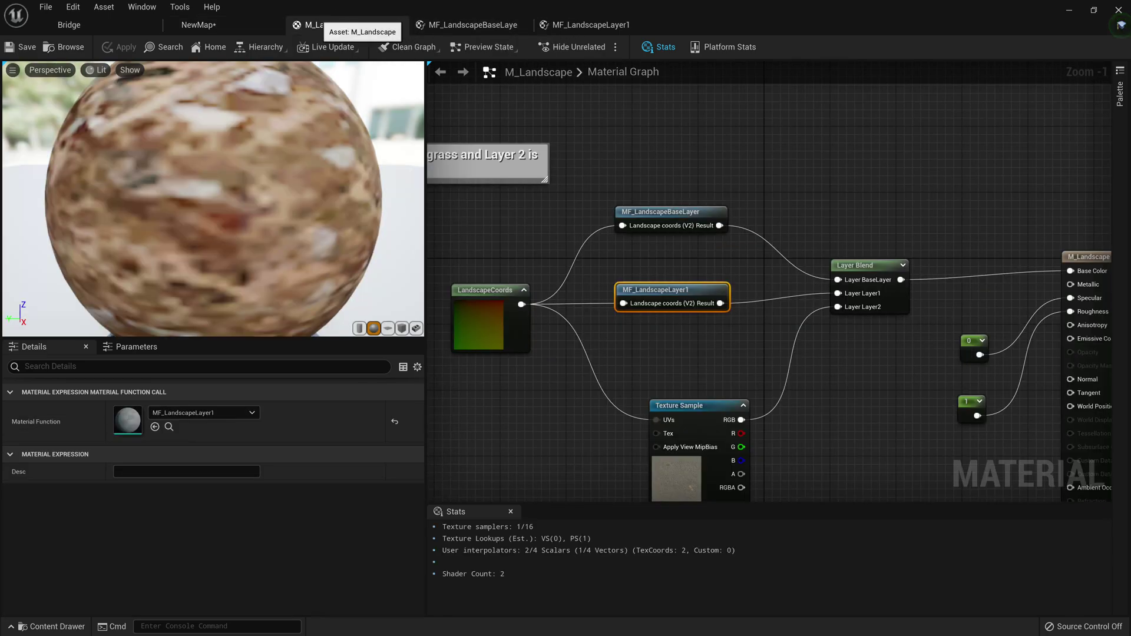
left_click(194, 25)
key("ctrl+space")
right_click_drag(478, 345, 500, 377)
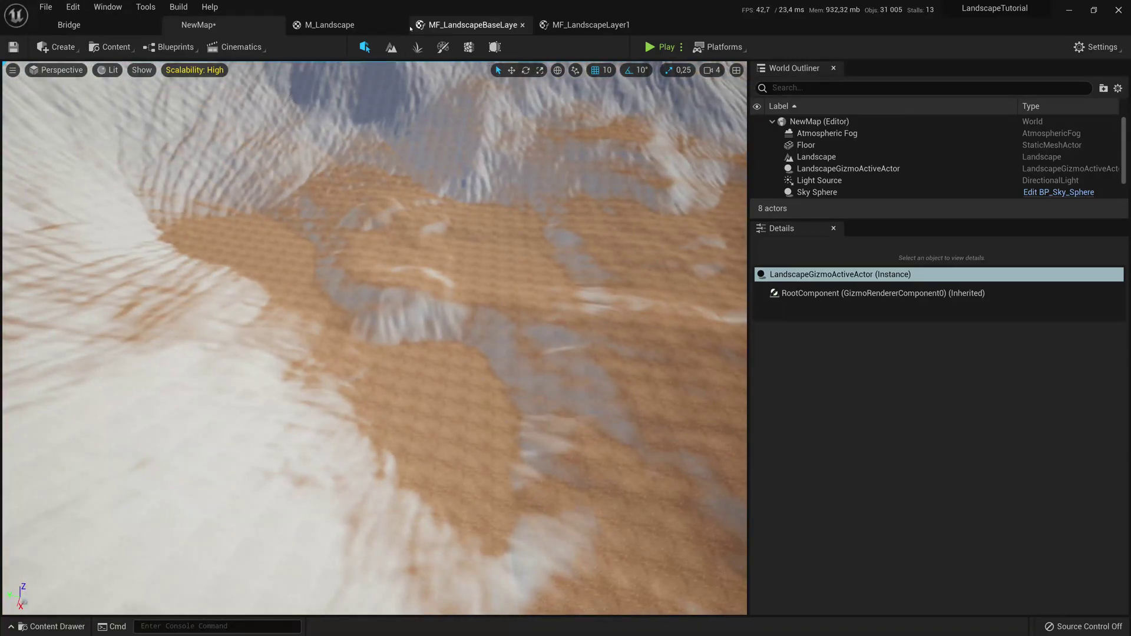
- Examine the exposed parameters of M_Landscape and the graph of MF_LandscapeLayer1
left_click(332, 25)
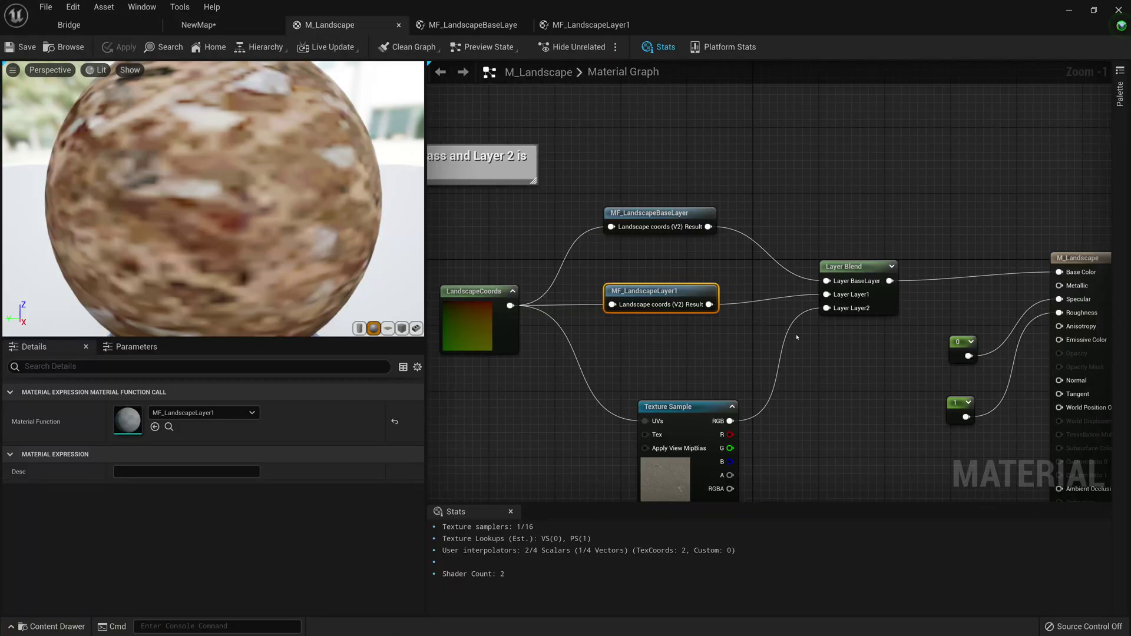
left_click(142, 347)
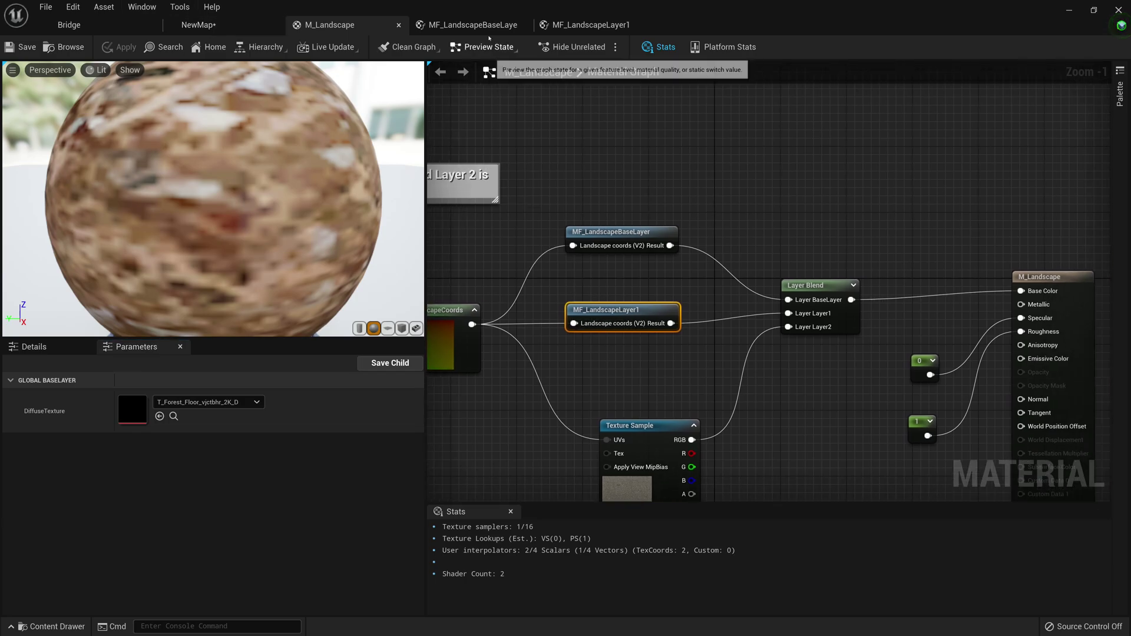
left_click(471, 24)
left_click(590, 25)
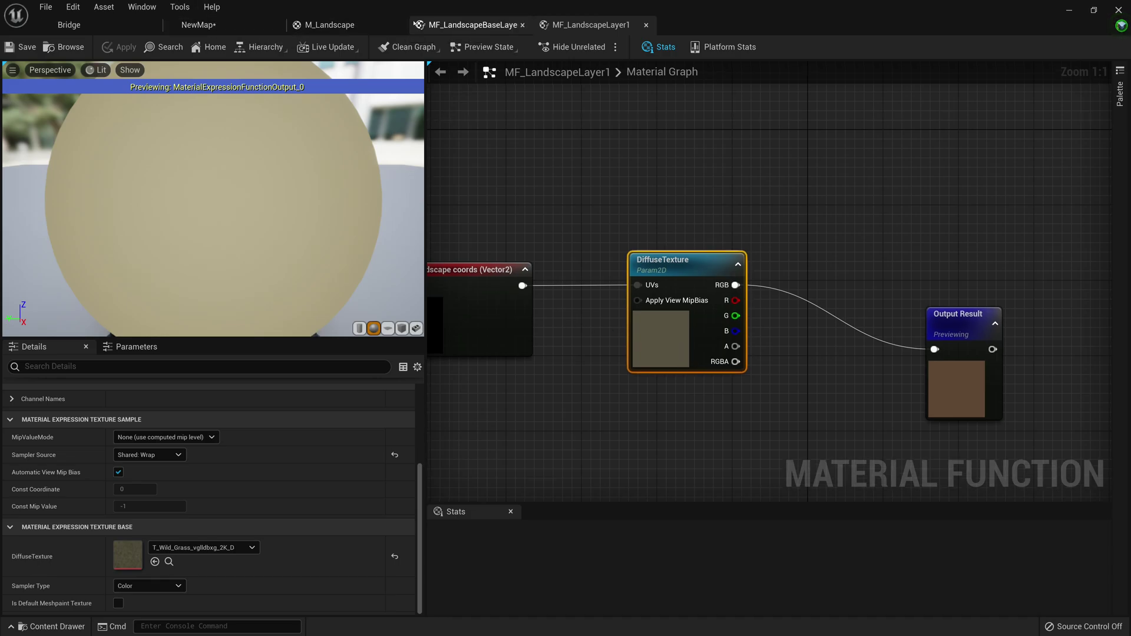
left_click(380, 25)
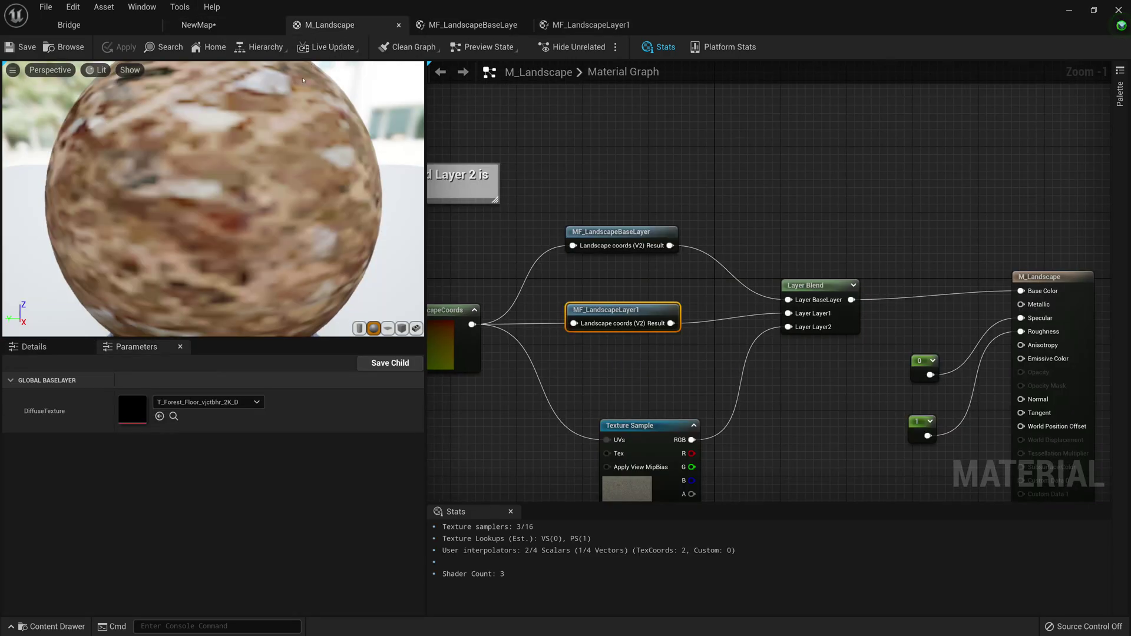
- Duplicate the MF_LandscapeBaseLayer function in the Content folder and rename the copy MF_LandscapeLayer2
left_click(198, 24)
key("ctrl+space")
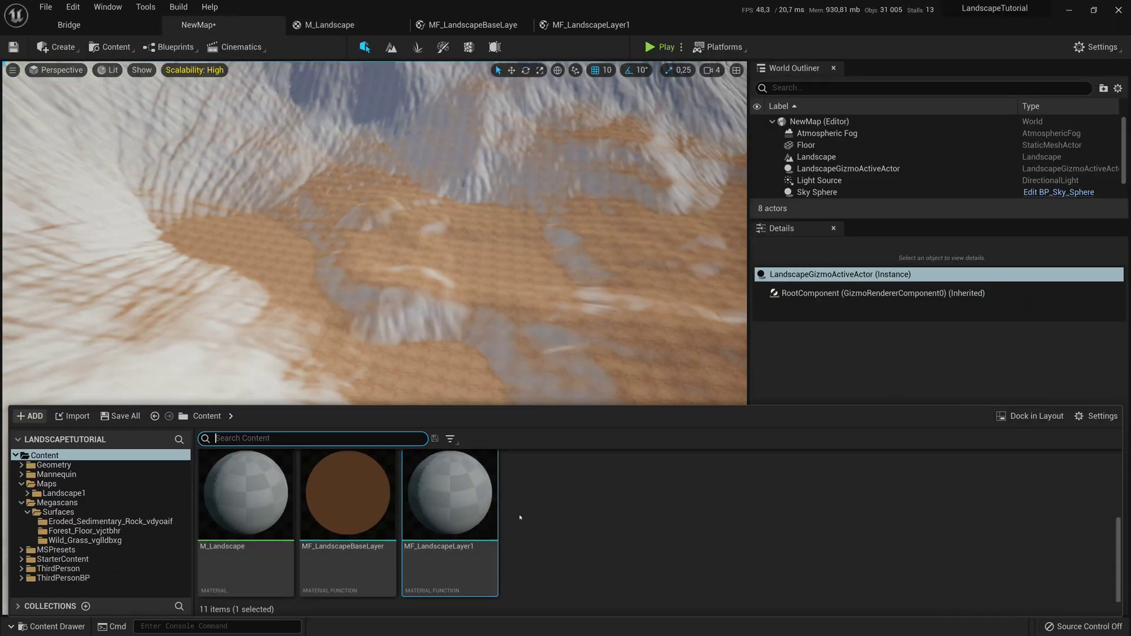
left_click(348, 501)
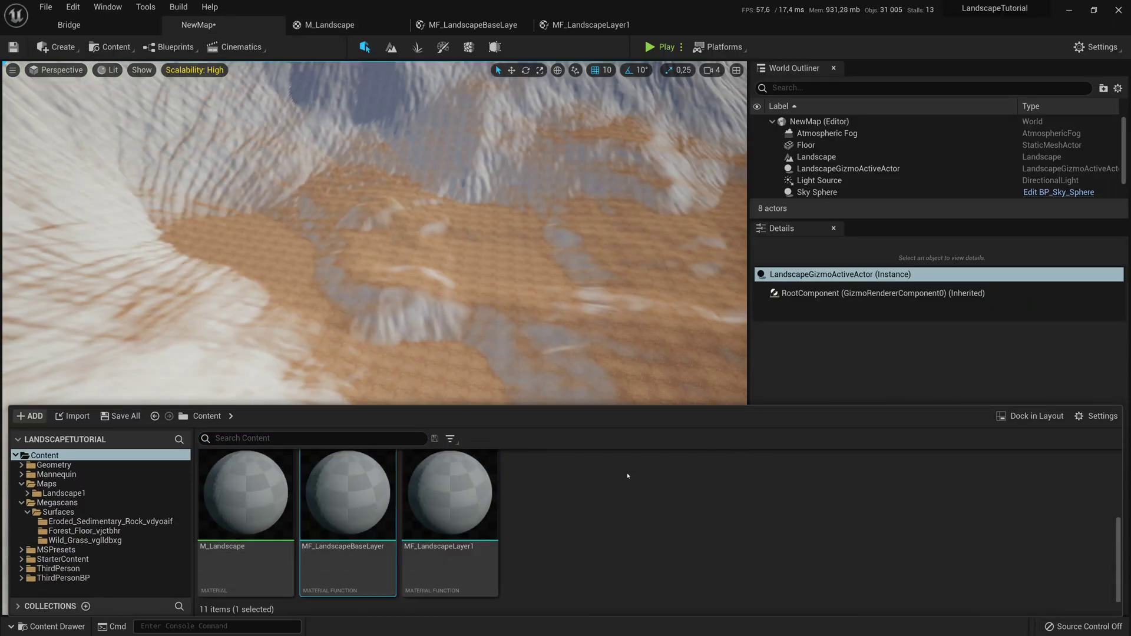
key("ctrl+c")
key("ctrl+v")
right_click(551, 482)
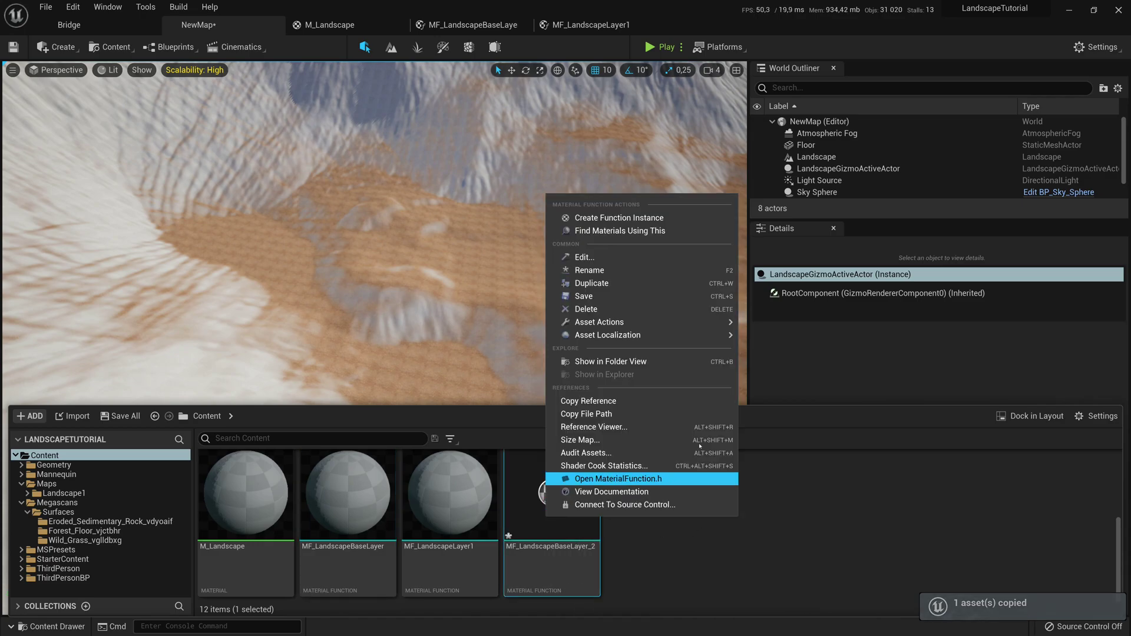
left_click(590, 270)
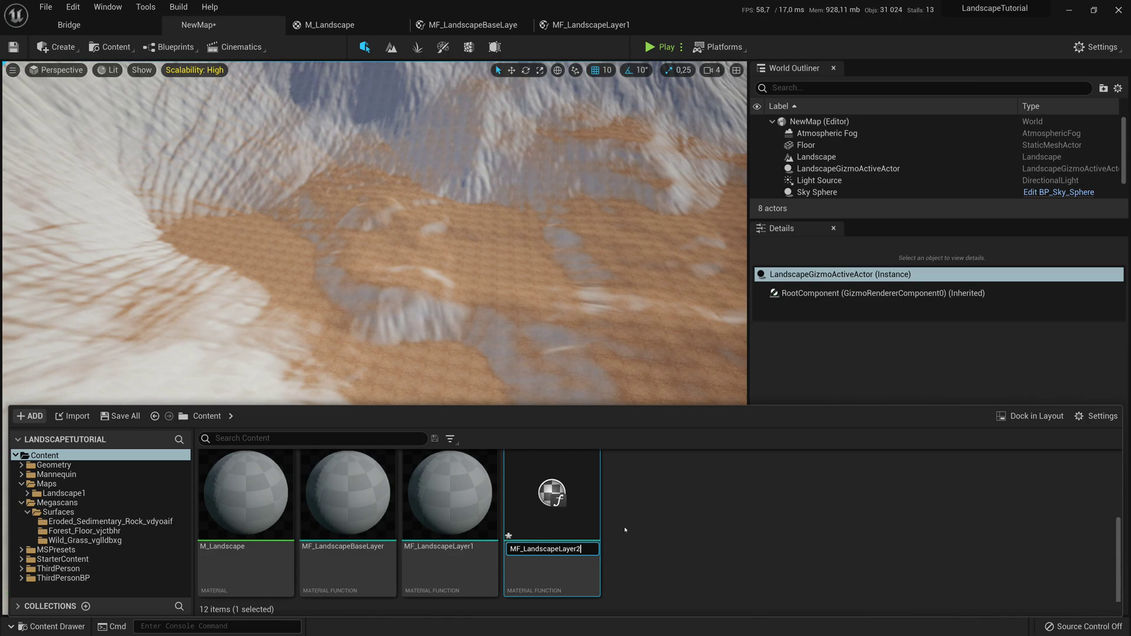
key("Return")
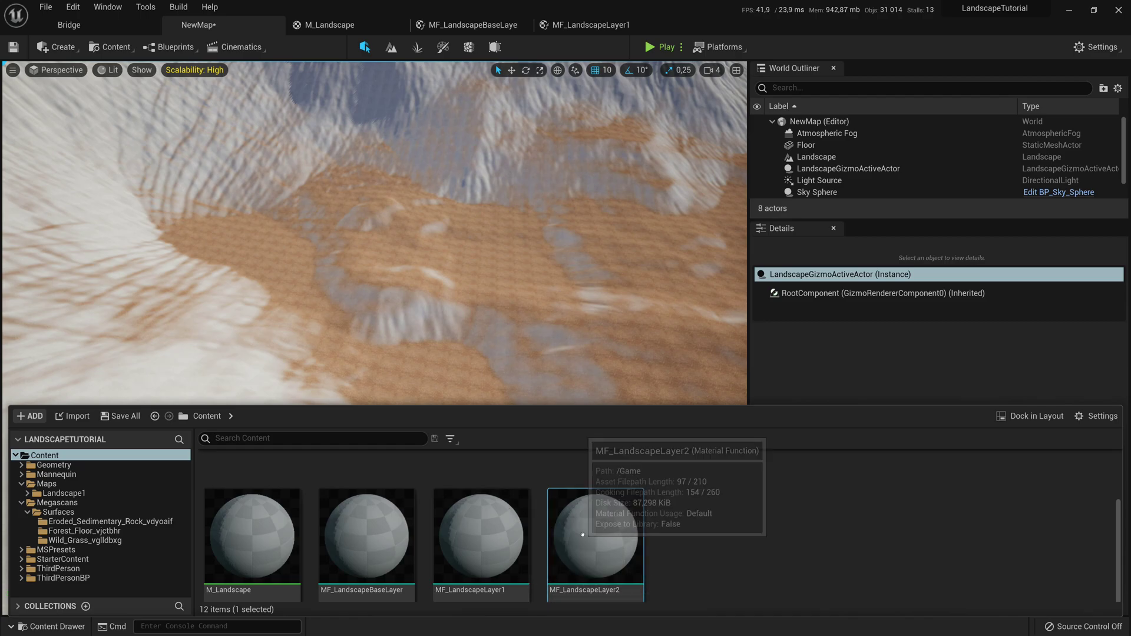
- Open MF_LandscapeLayer2 and set the group of its DiffuseTexture parameter to Layer2
double_click(583, 534)
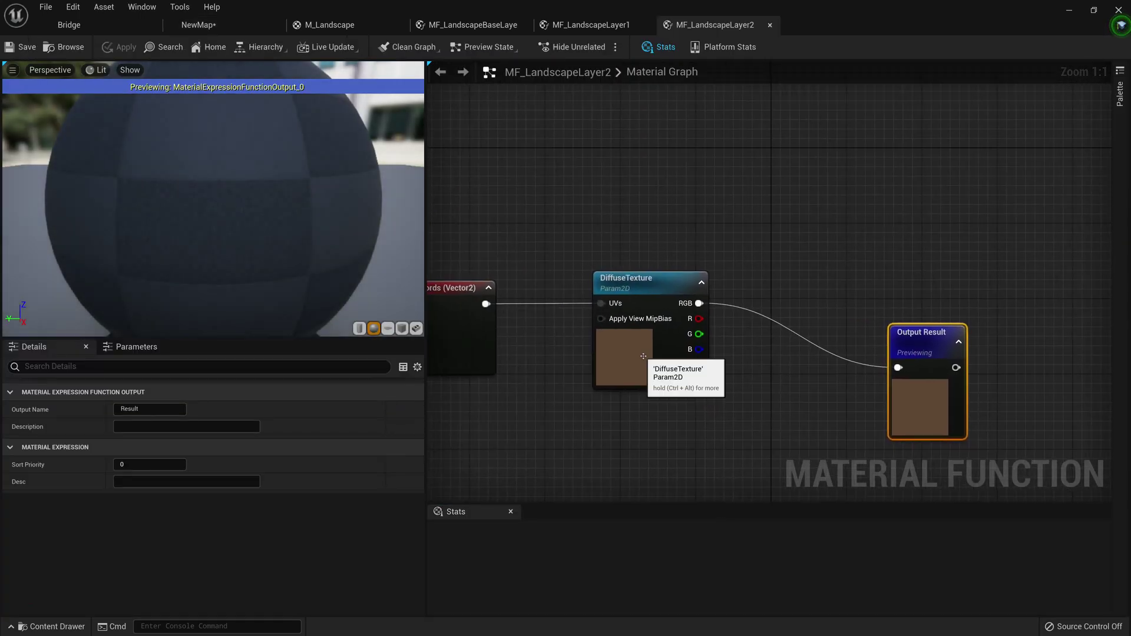
left_click(644, 356)
left_click(153, 409)
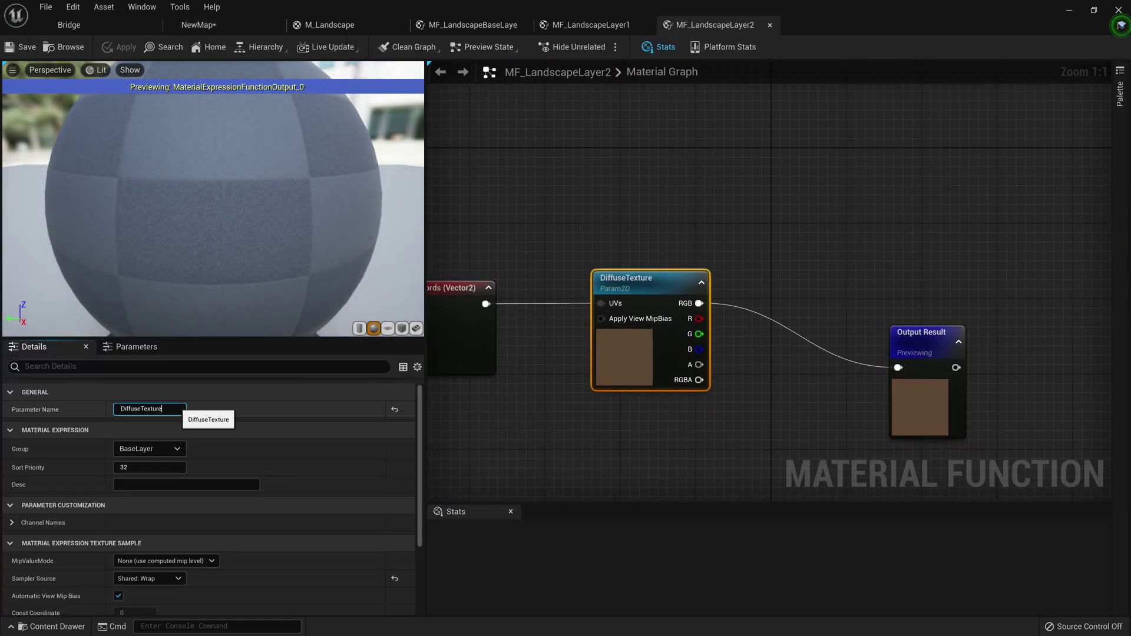
key("ctrl+a")
key("Return")
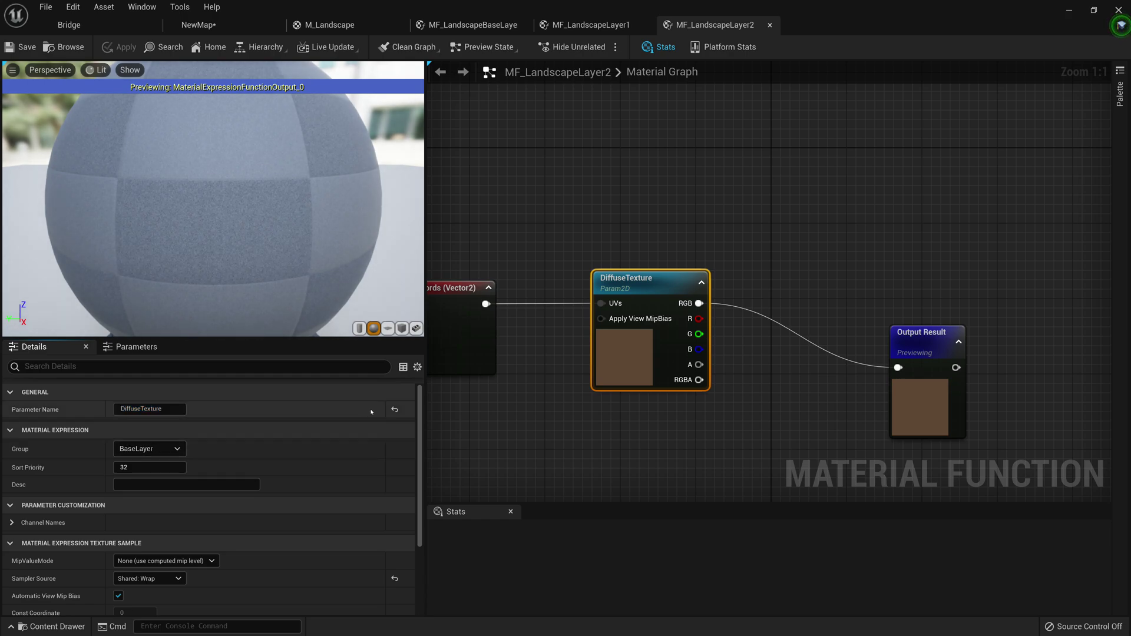
type("Laye")
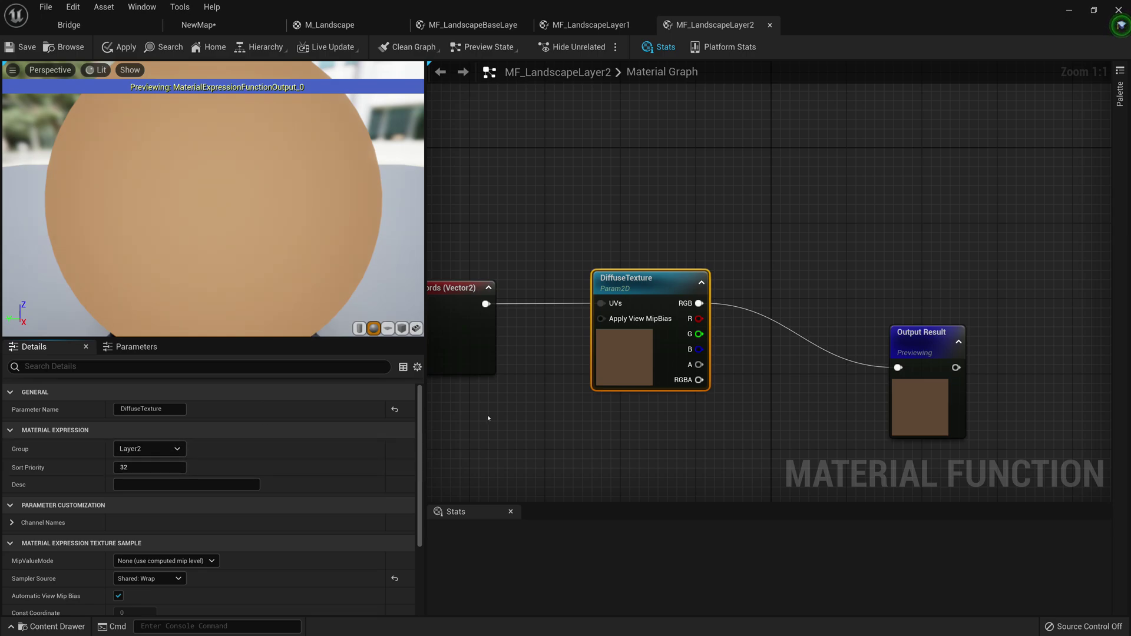
- Assign the T_Eroded_Sedimentary_Rock_vdyoaif_2K_D texture to the DiffuseTexture parameter and save MF_LandscapeLayer2
right_click_drag(487, 341, 553, 391)
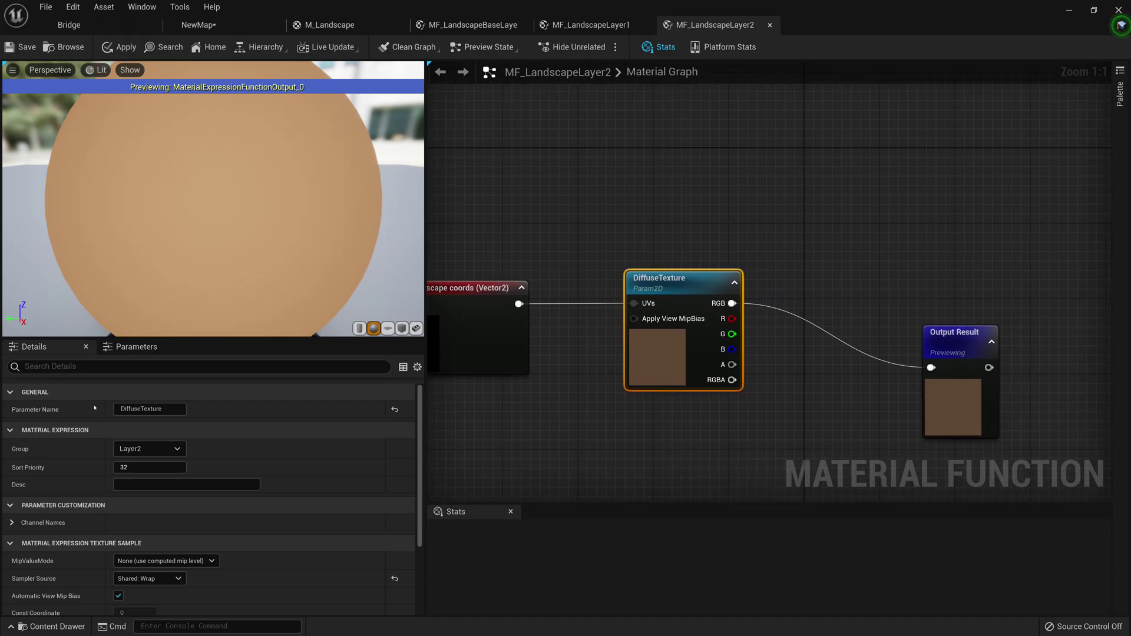
scroll(238, 534, "down", 3)
left_click(216, 545)
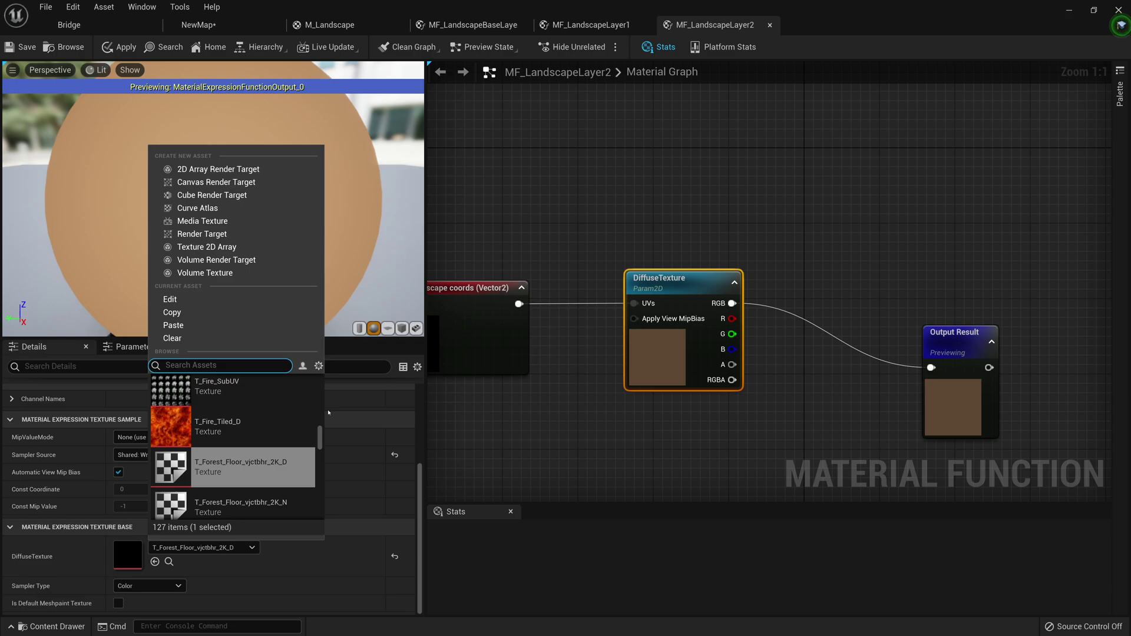
type("rock")
scroll(224, 460, "up", 10)
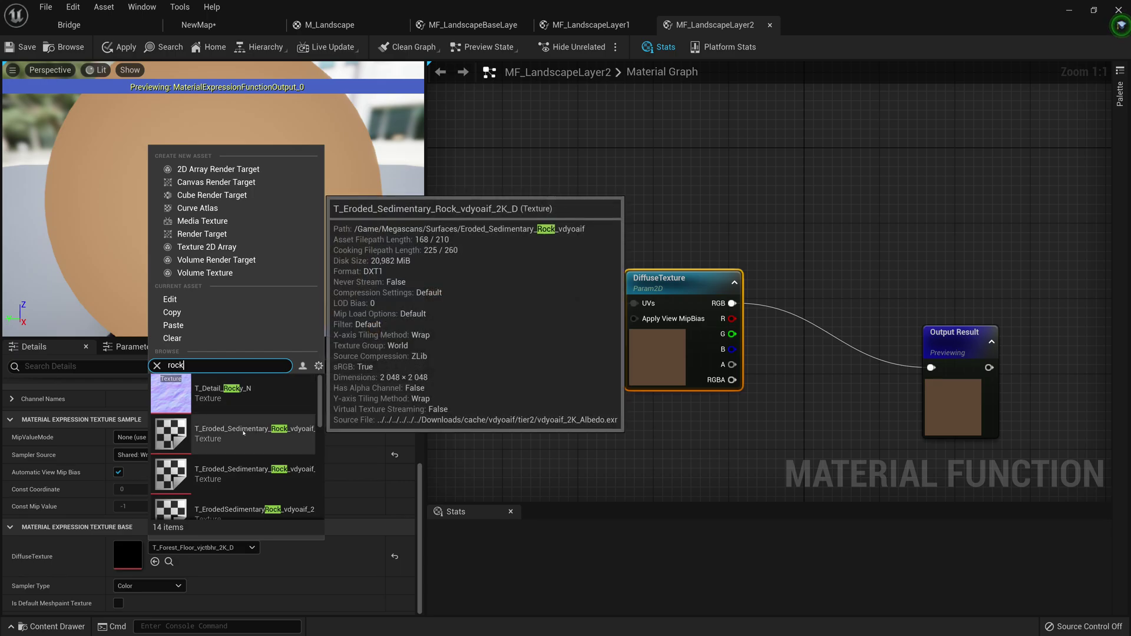
left_click(244, 433)
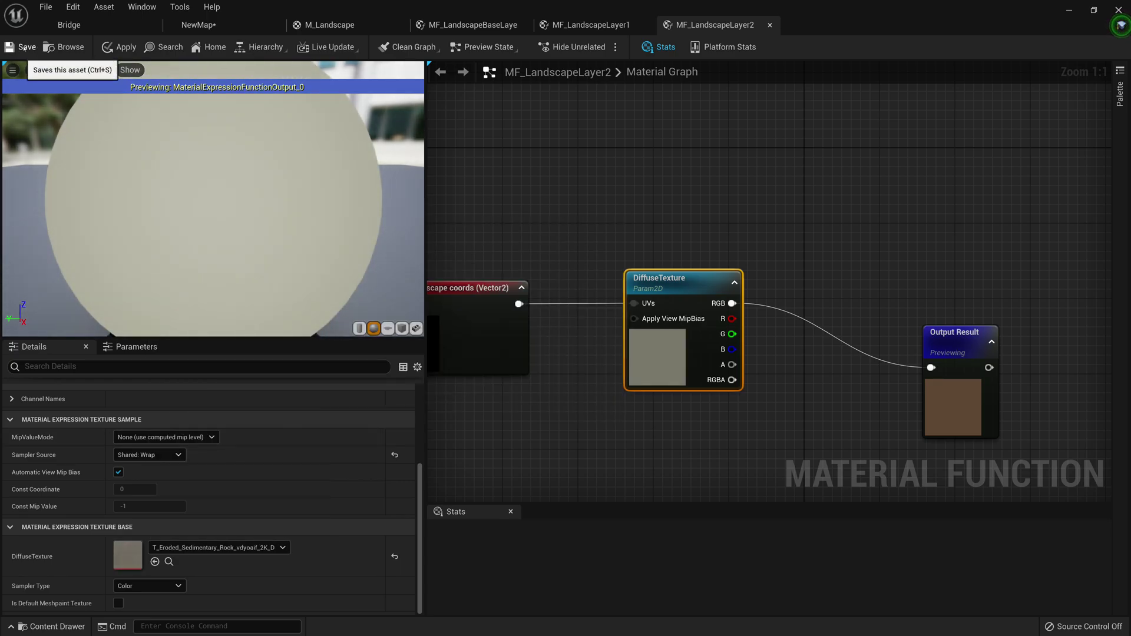
- Return to M_Landscape and delete the rock Texture Sample node that feeds Layer2
left_click(591, 24)
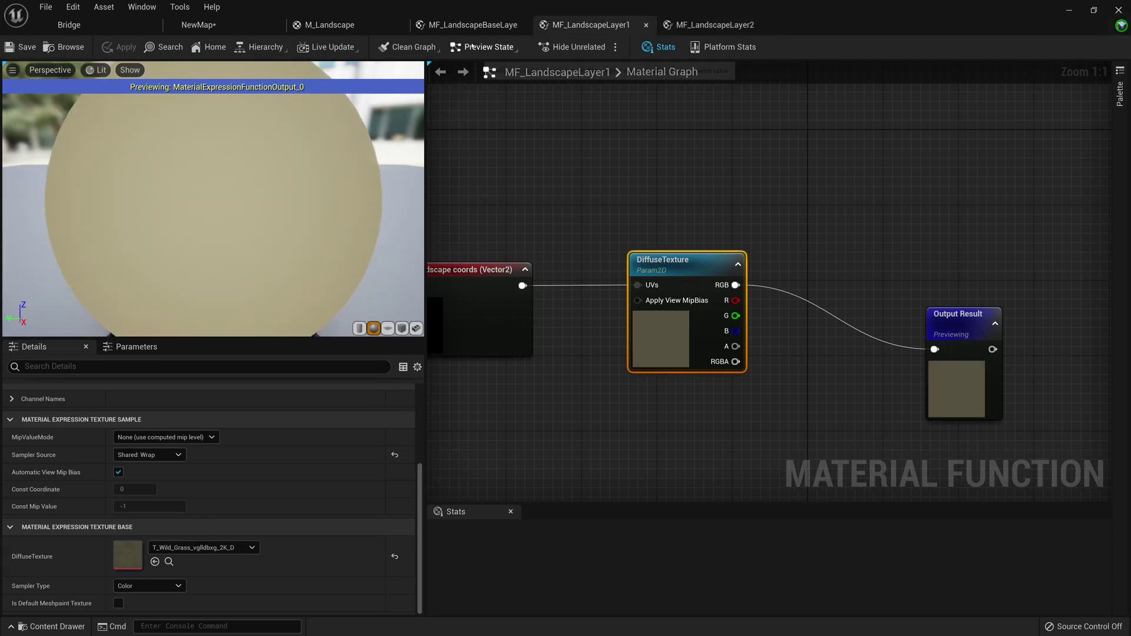
left_click(474, 25)
left_click(359, 23)
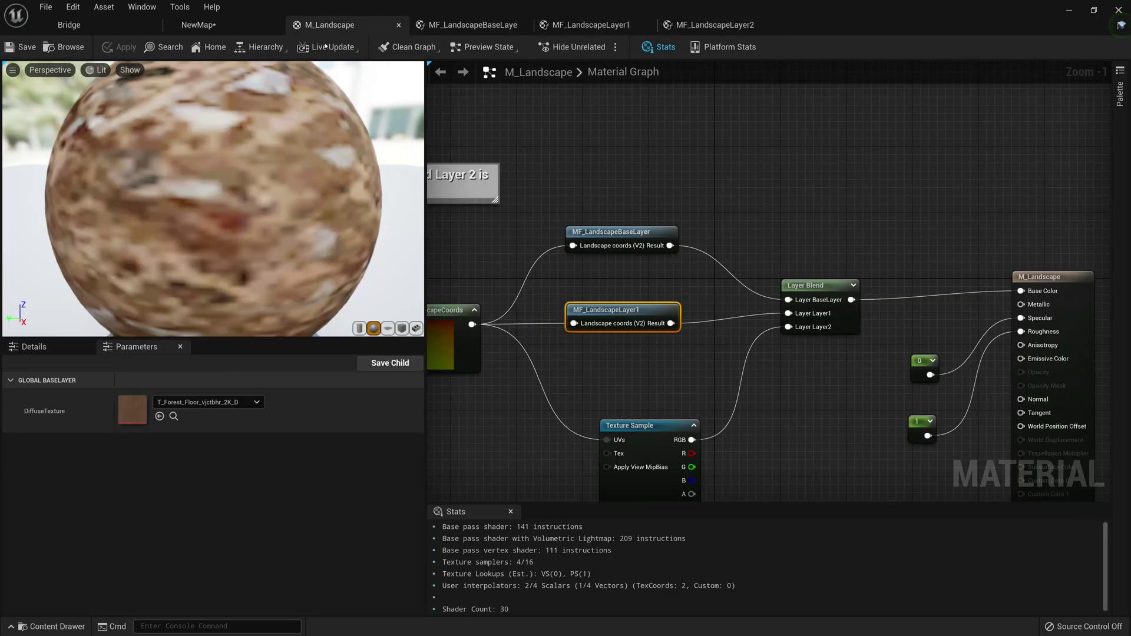
right_click_drag(693, 389, 736, 357)
left_click(720, 420)
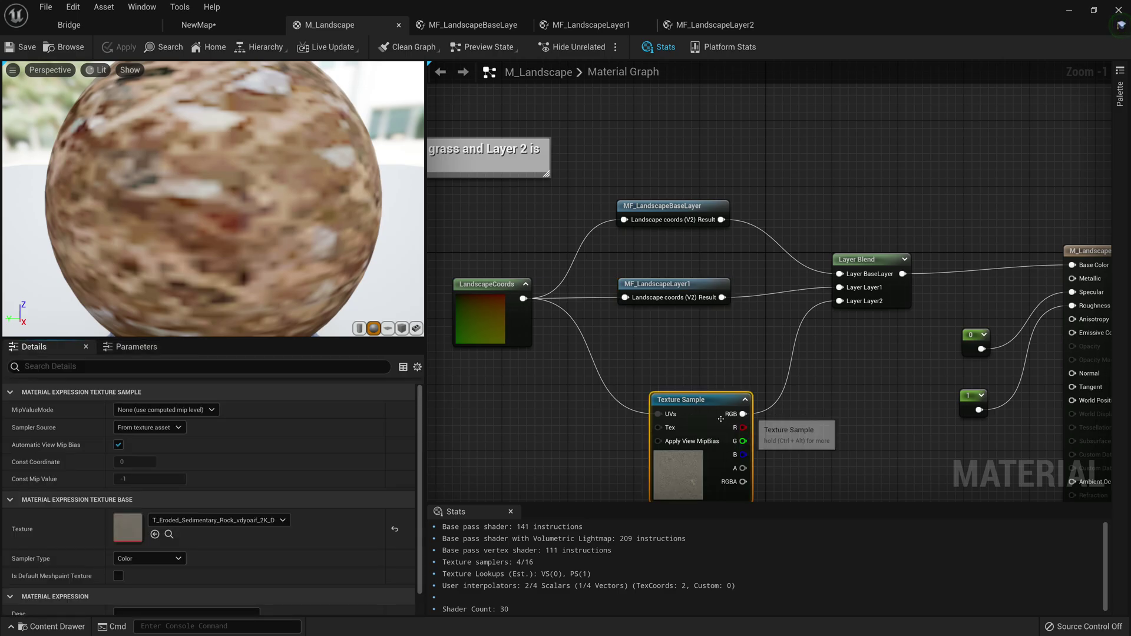
key("Delete")
- Add a MaterialFunctionCall node in place of the deleted rock sample and assign MF_LandscapeLayer2 to it
right_click_drag(652, 374, 675, 356)
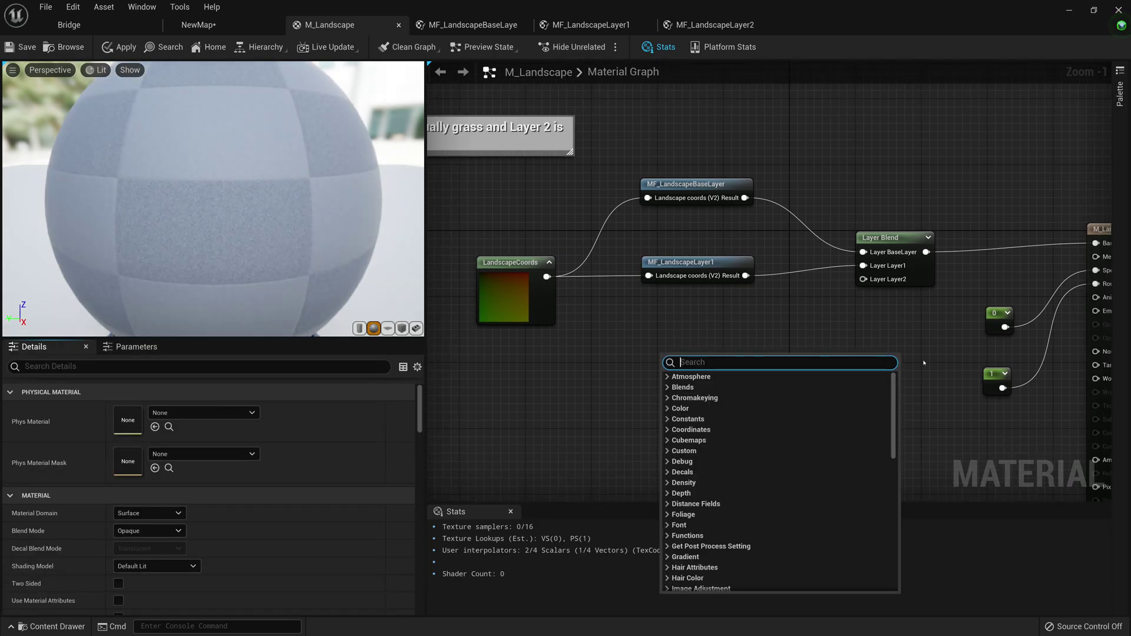
type("Materia")
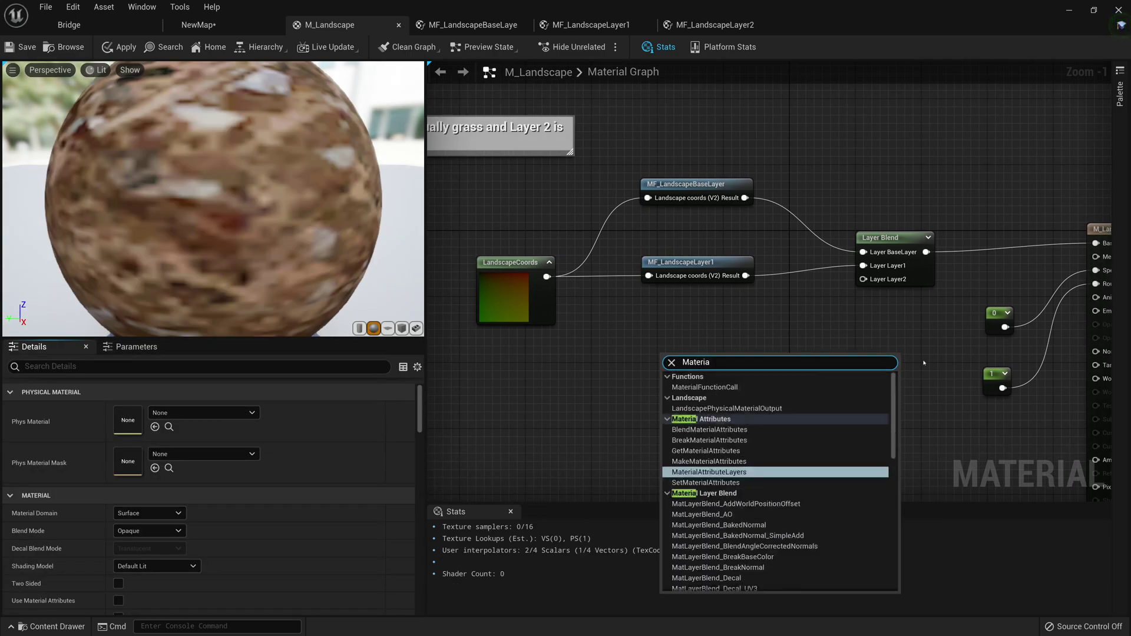
key("Up")
key("Up")
key("Up")
key("Up")
key("Up")
key("Up")
key("Return")
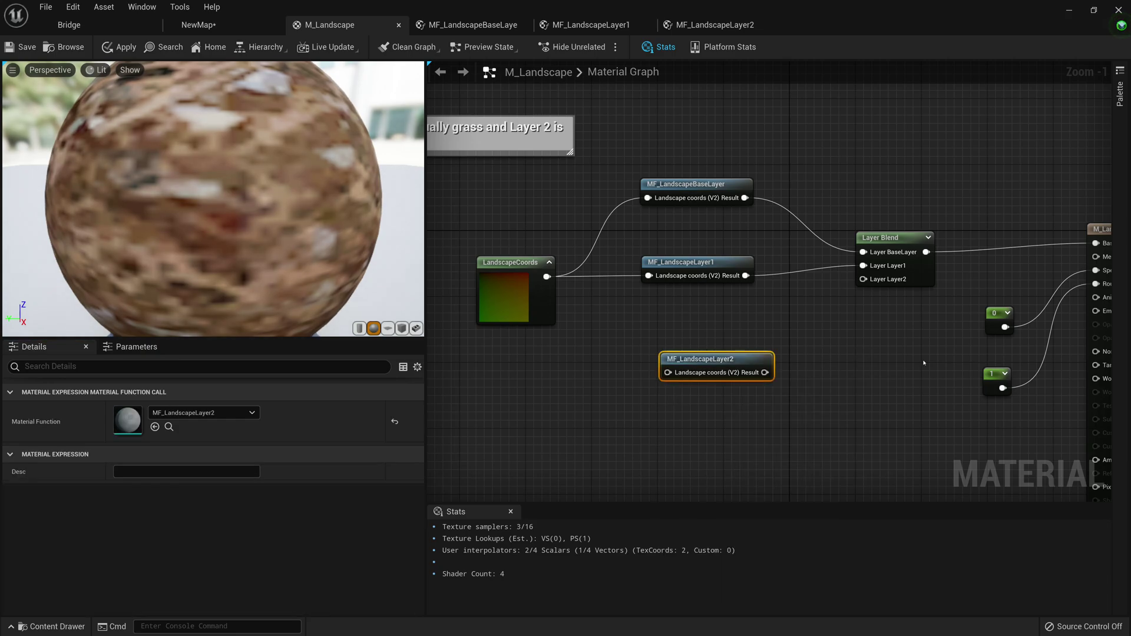
- Wire MF_LandscapeLayer2 between LandscapeCoords and the Layer2 input of Layer Blend, align it under MF_LandscapeLayer1, and apply the material
left_click_drag(751, 371, 864, 279)
left_click_drag(668, 373, 547, 287)
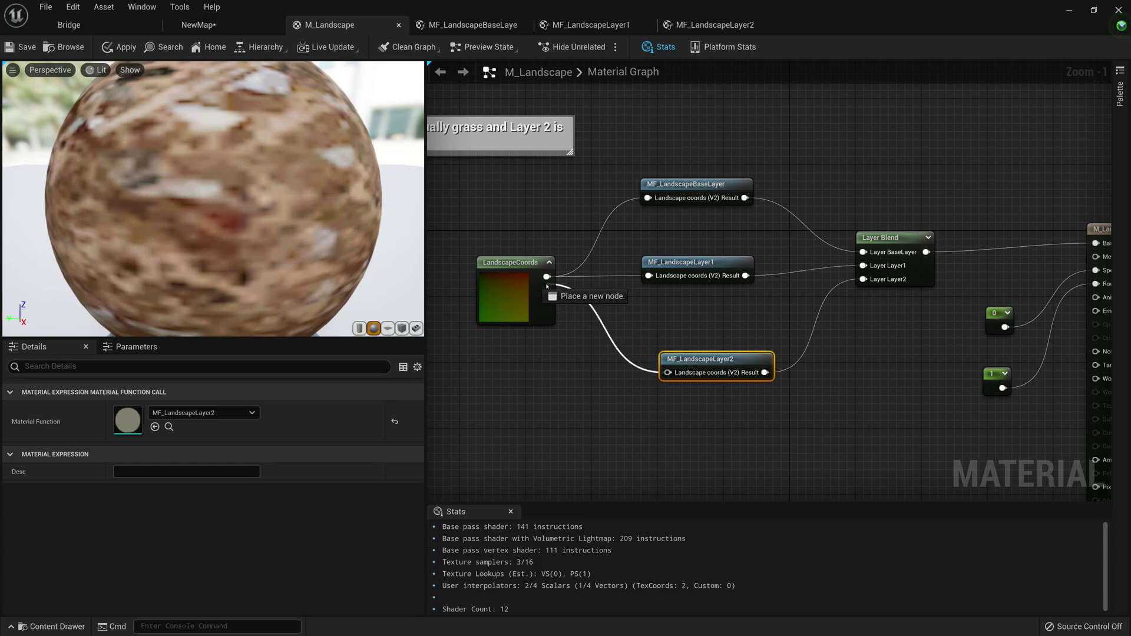
left_click_drag(707, 358, 688, 327)
left_click(112, 50)
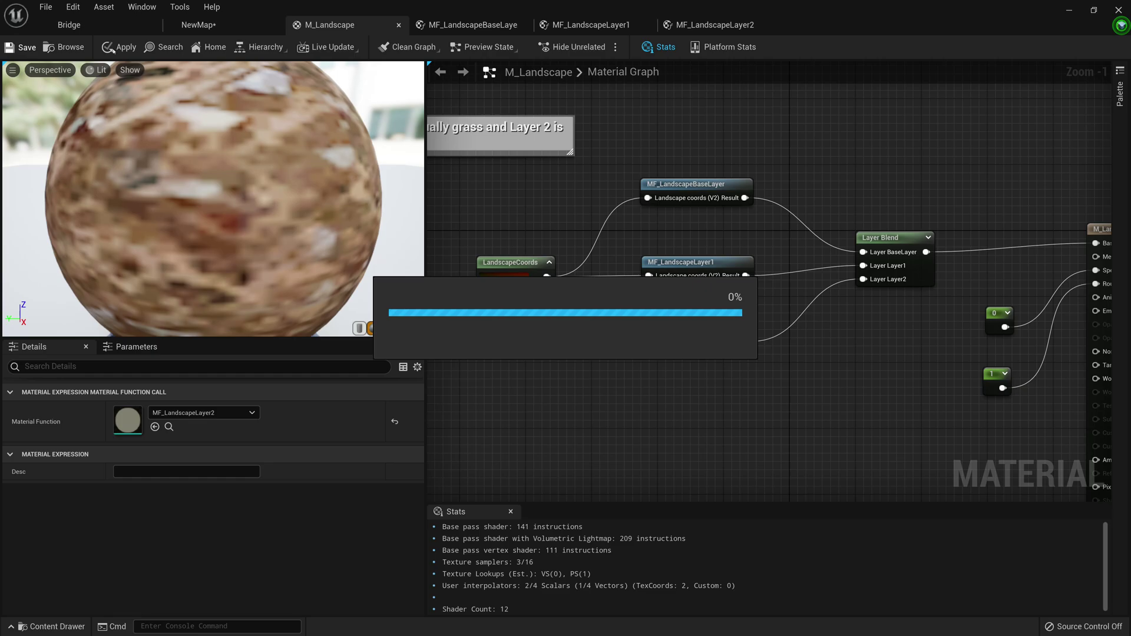
- From the NewMap level, create a material instance of M_Landscape in the Content folder with the default name and open it
left_click(198, 25)
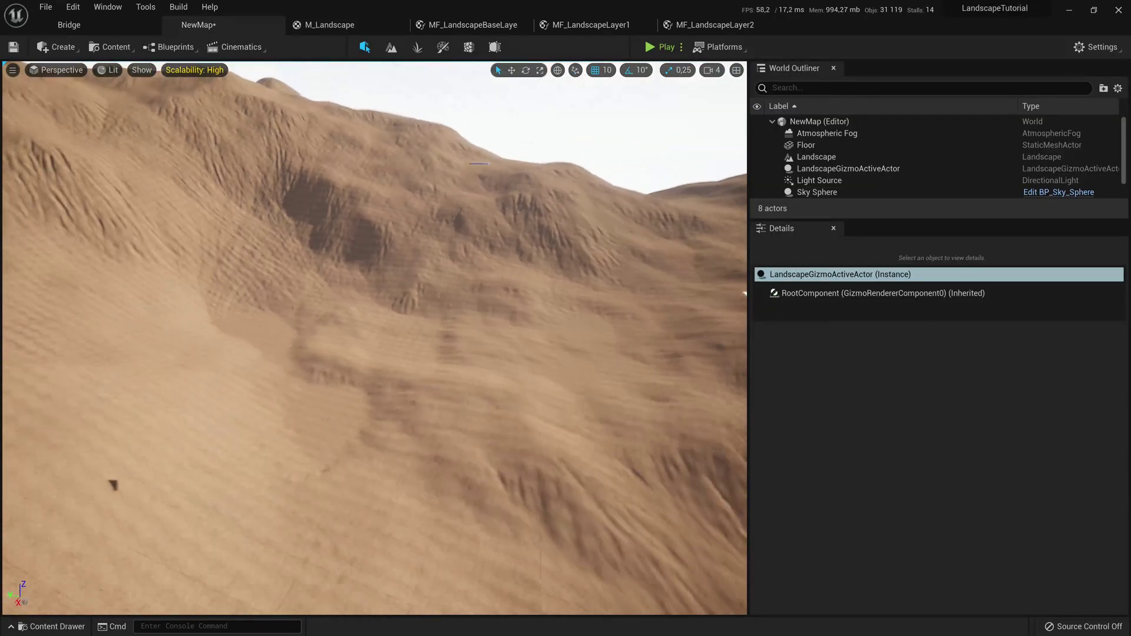
right_click_drag(375, 338, 375, 338)
right_click_drag(574, 228, 574, 228)
right_click_drag(415, 418, 415, 418)
key("ctrl+space")
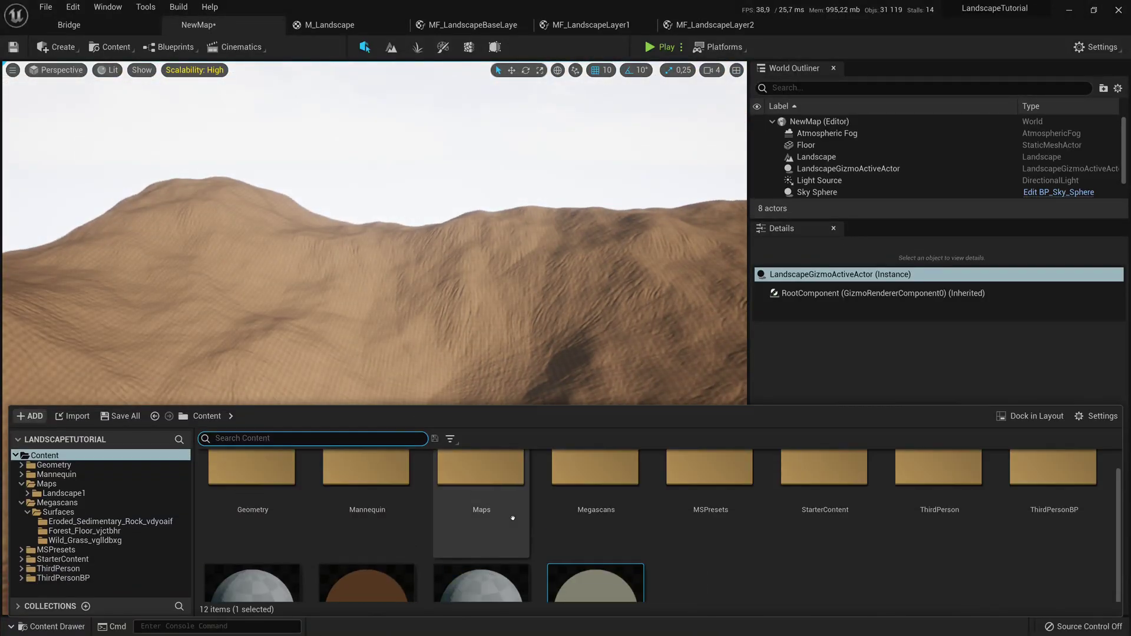
mouse_move(259, 520)
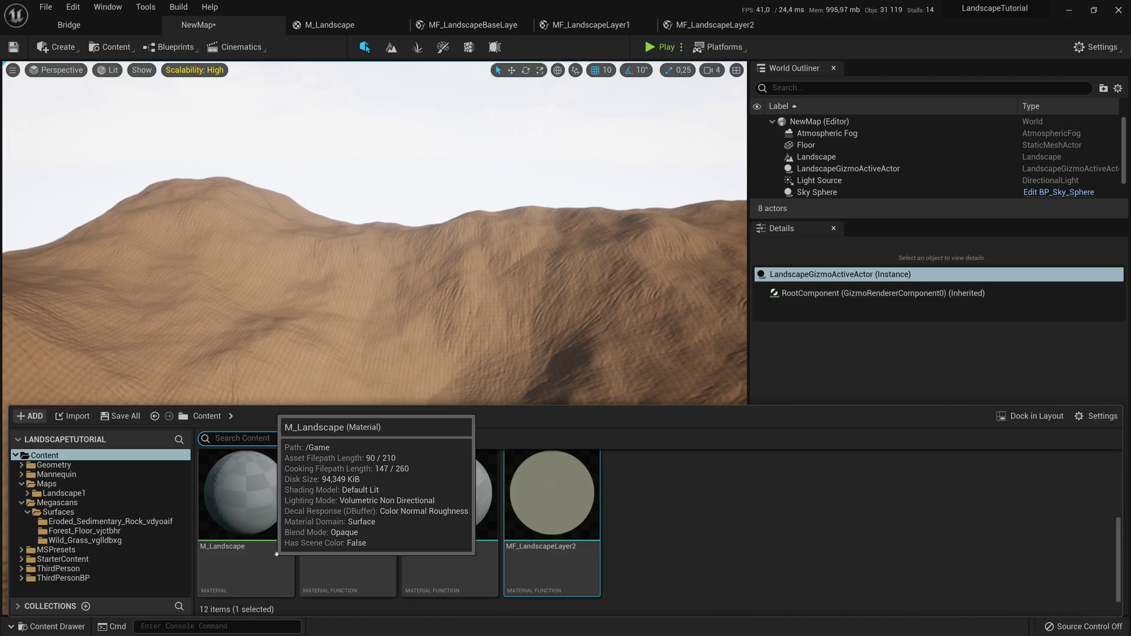
right_click(256, 525)
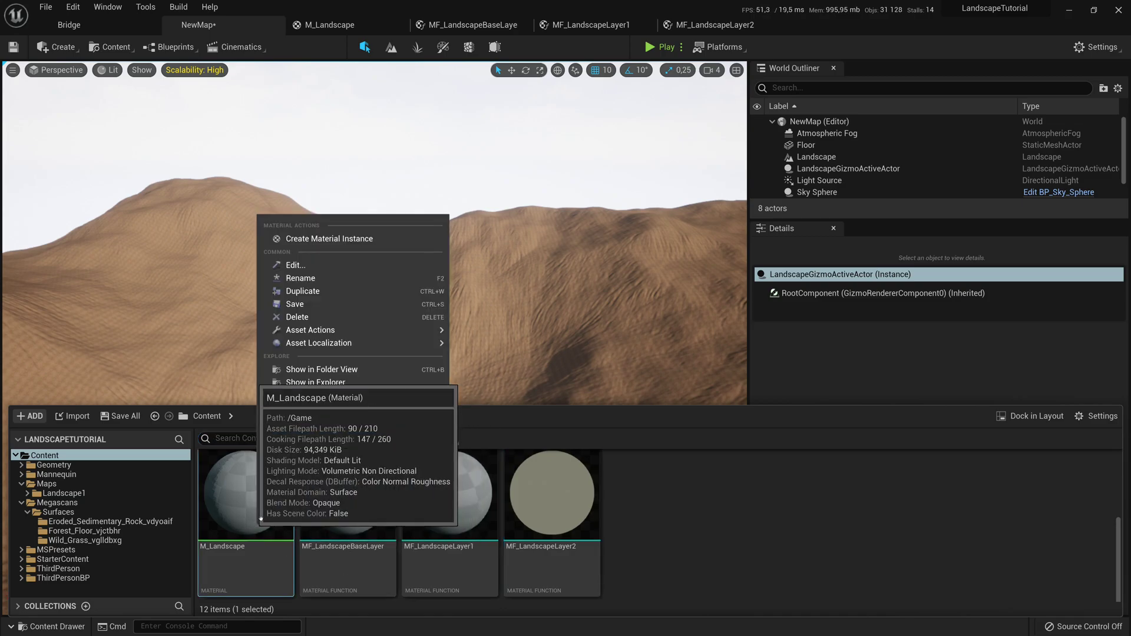
left_click(330, 240)
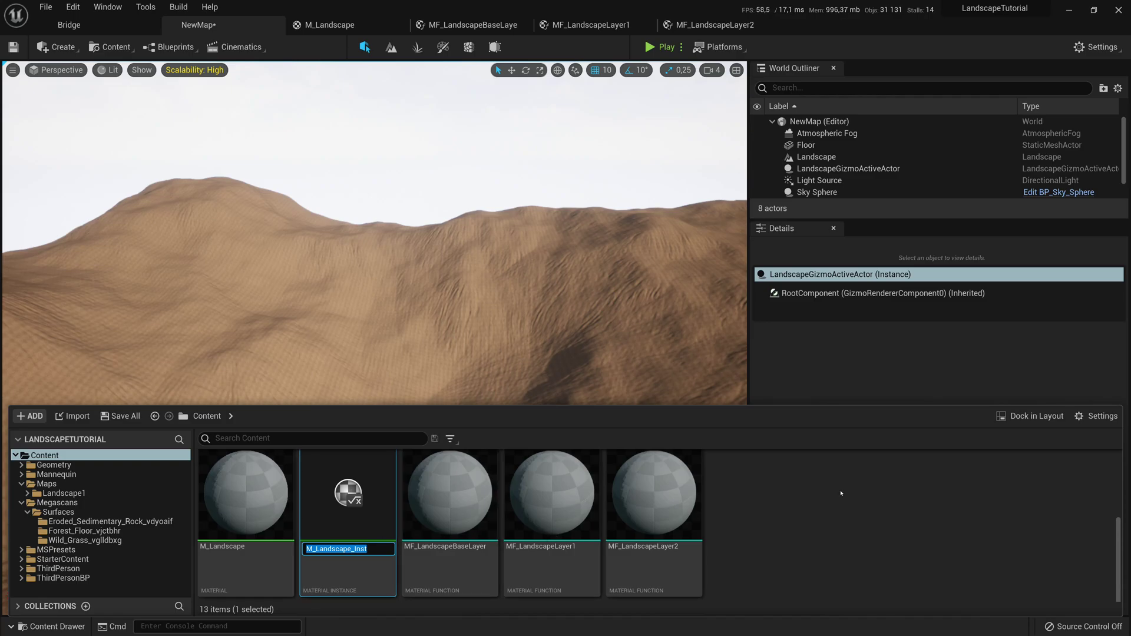
key("Return")
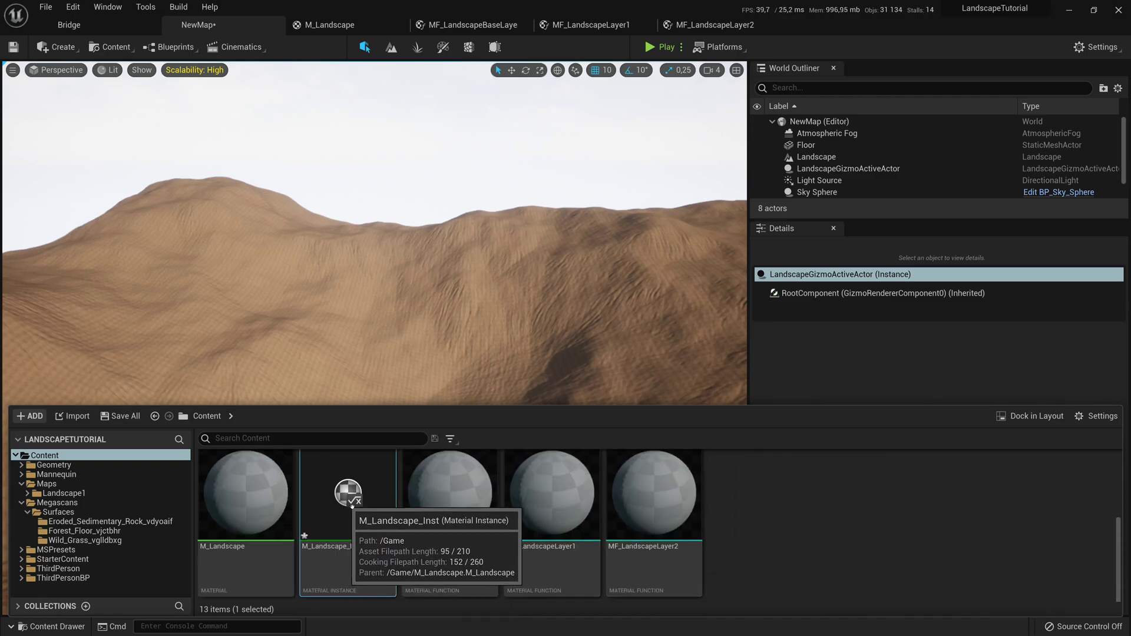
double_click(350, 498)
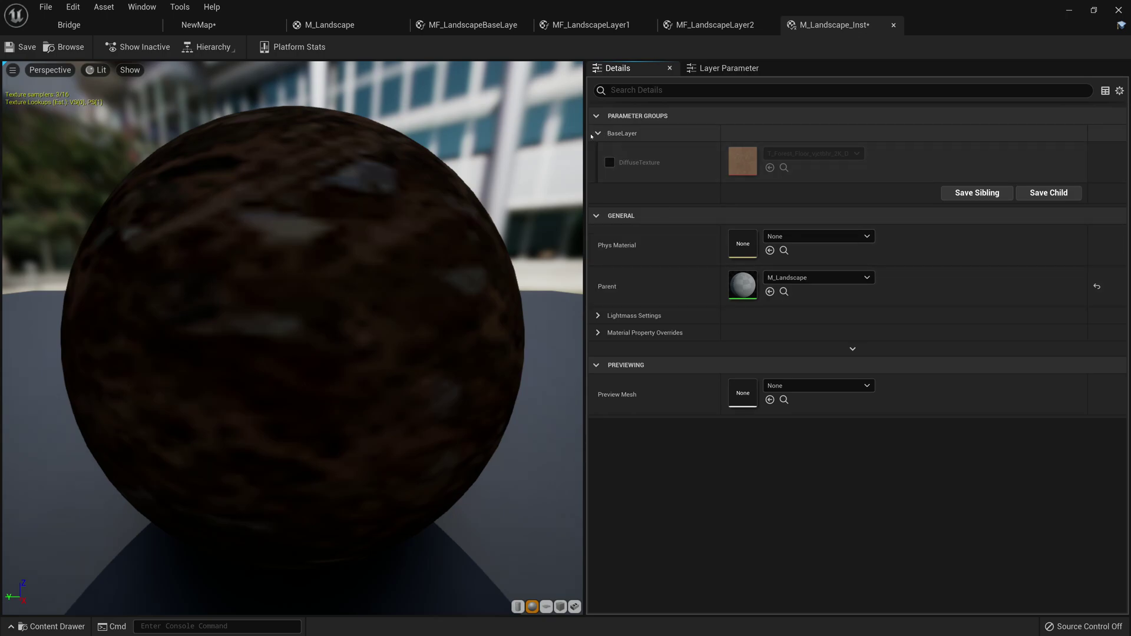
- Rename the texture parameter in MF_LandscapeLayer2 to Layer2DiffuseTexture so that its name is unique among the layers
left_click(598, 133)
left_click(597, 133)
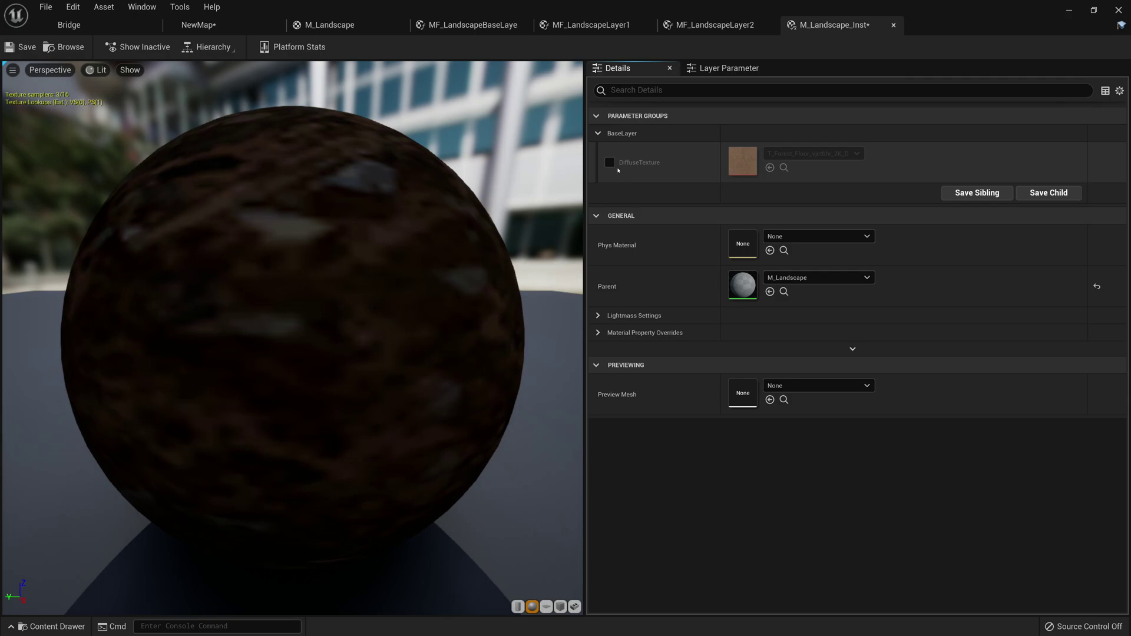
left_click(713, 25)
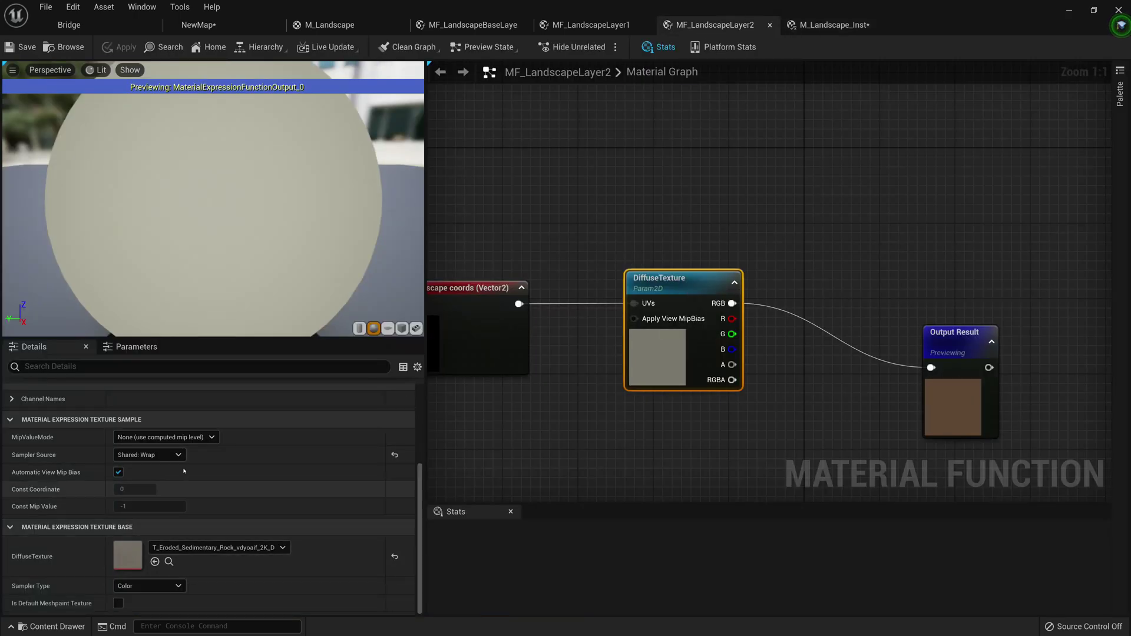
scroll(190, 470, "up", 2)
scroll(190, 470, "up", 2)
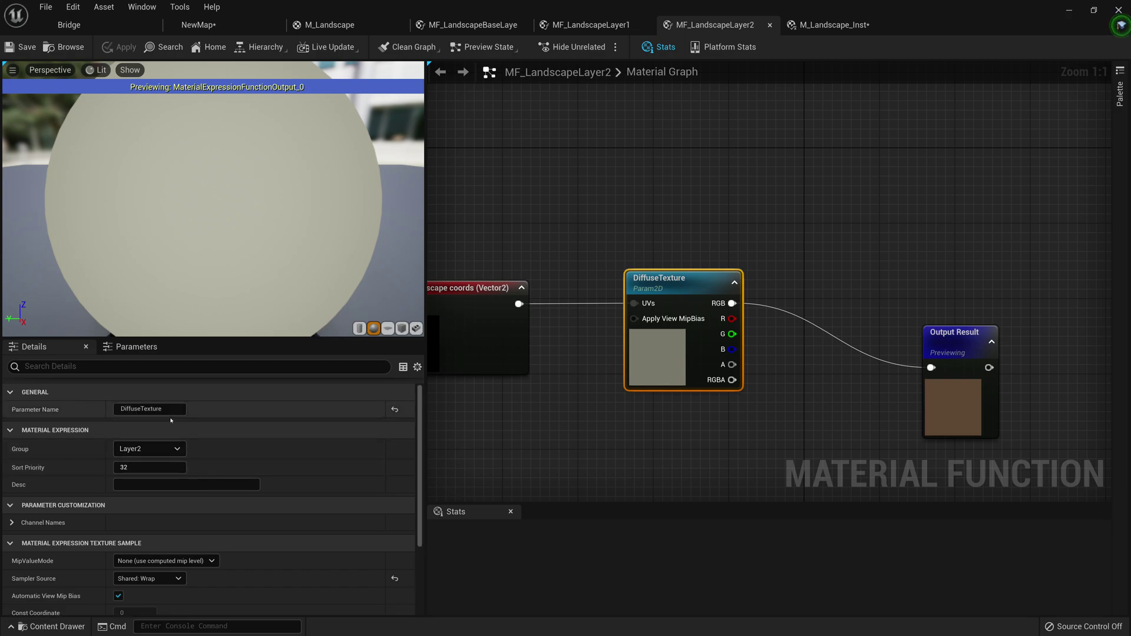
left_click(121, 409)
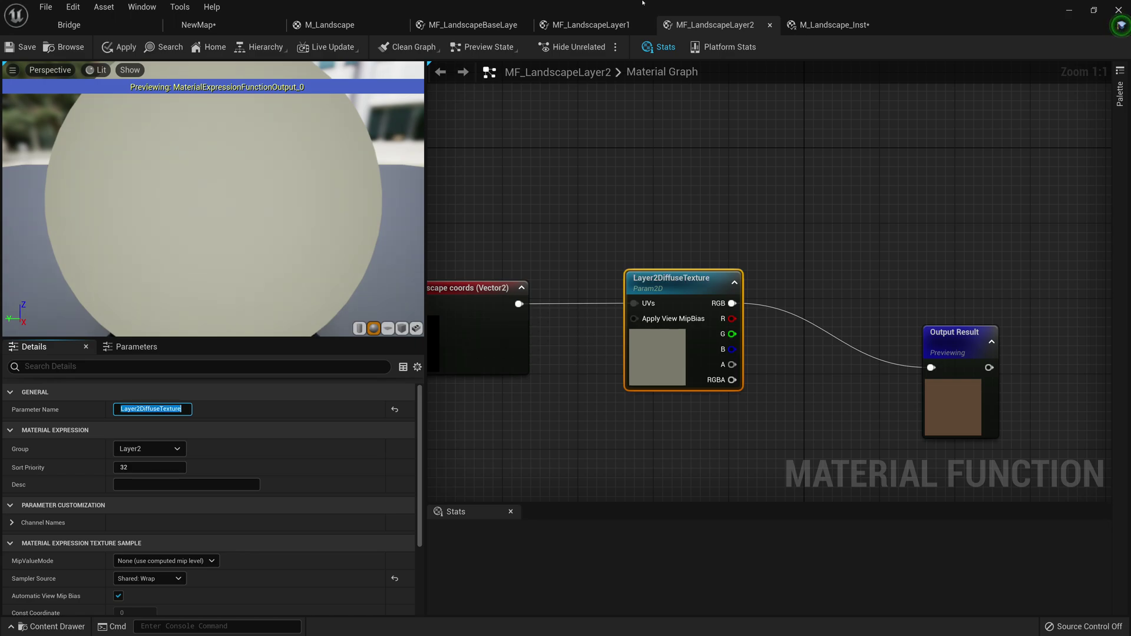
- In MF_LandscapeLayer1, rename the texture parameter to Layer1DiffuseTexture
left_click(591, 25)
scroll(126, 437, "up", 5)
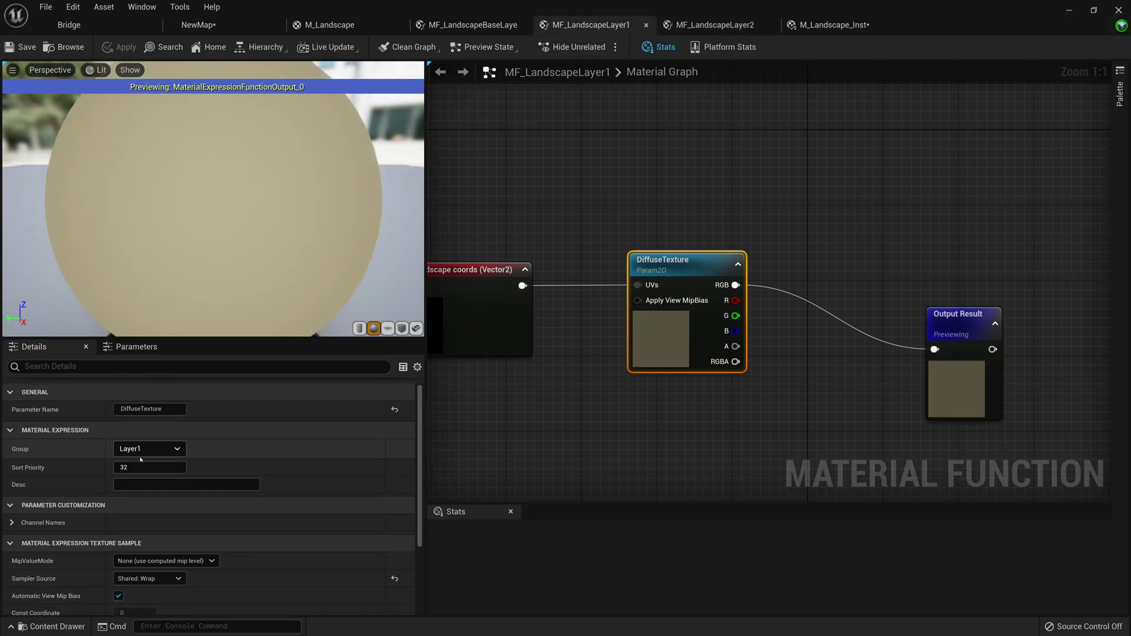
left_click(150, 409)
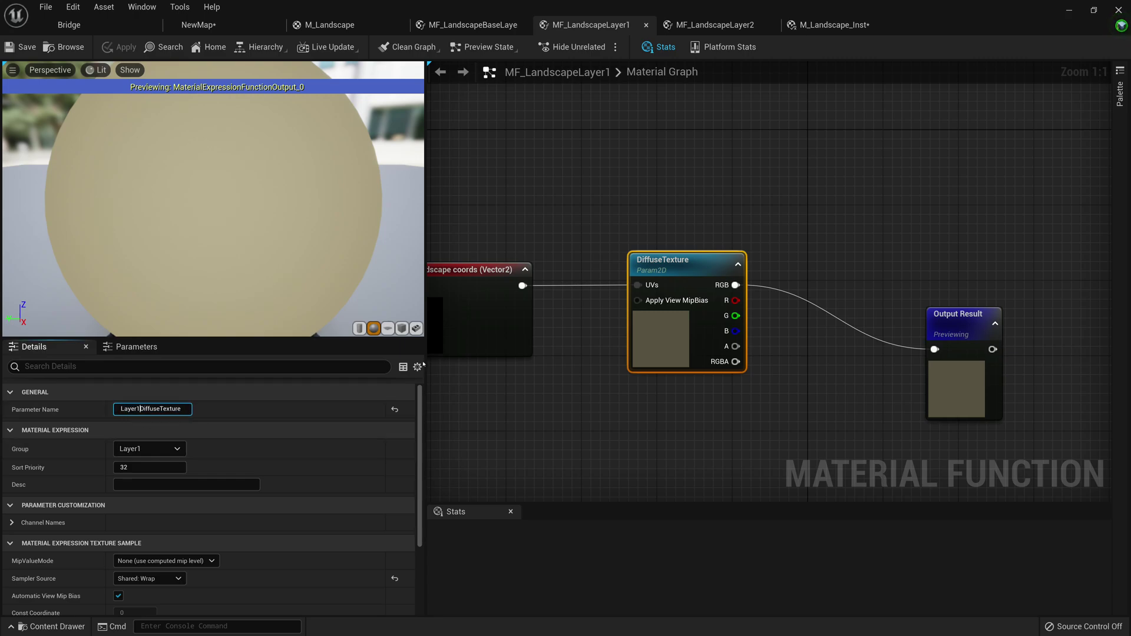
- Rename the texture parameter in MF_LandscapeBaseLayer to BaseLayerDiffuseTexture and apply the function's changes
left_click(471, 25)
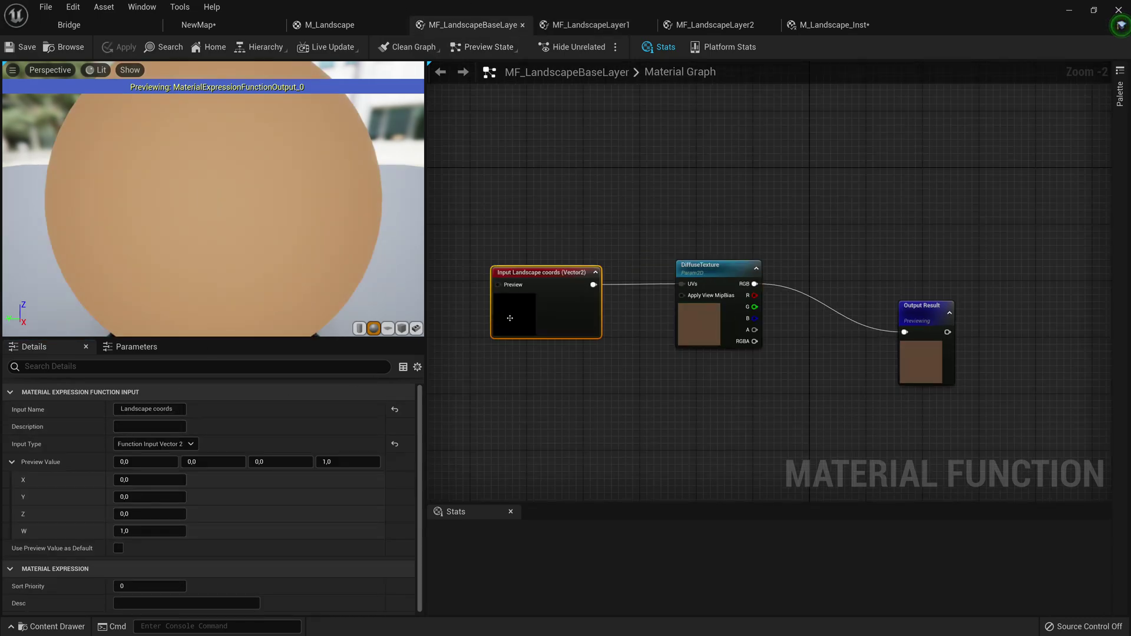
left_click(704, 323)
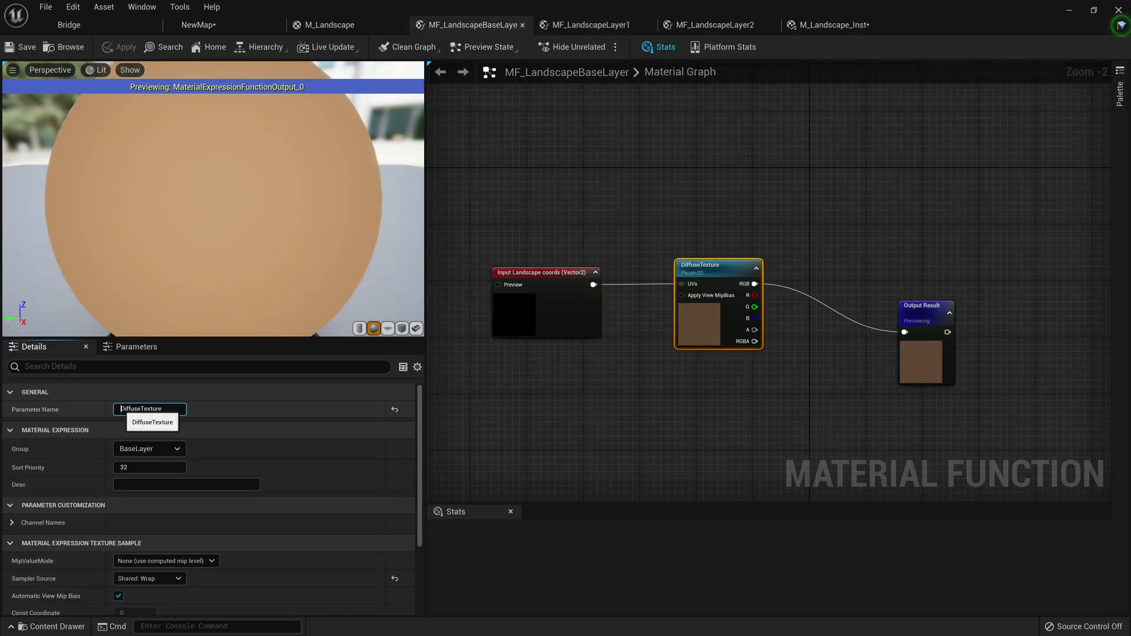
left_click(120, 409)
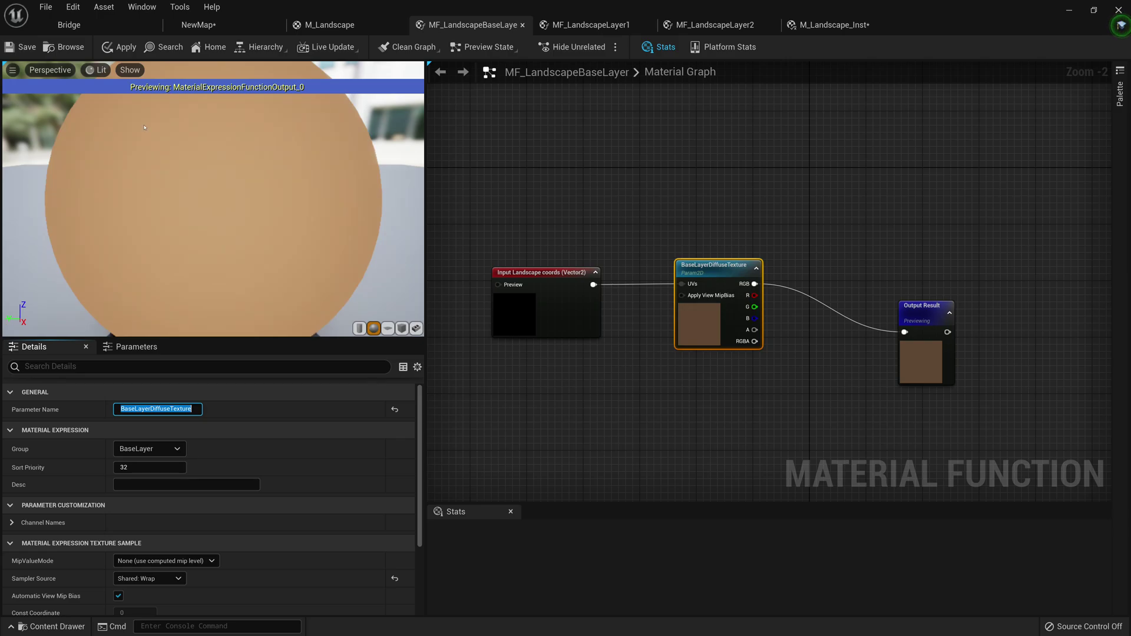
left_click(123, 47)
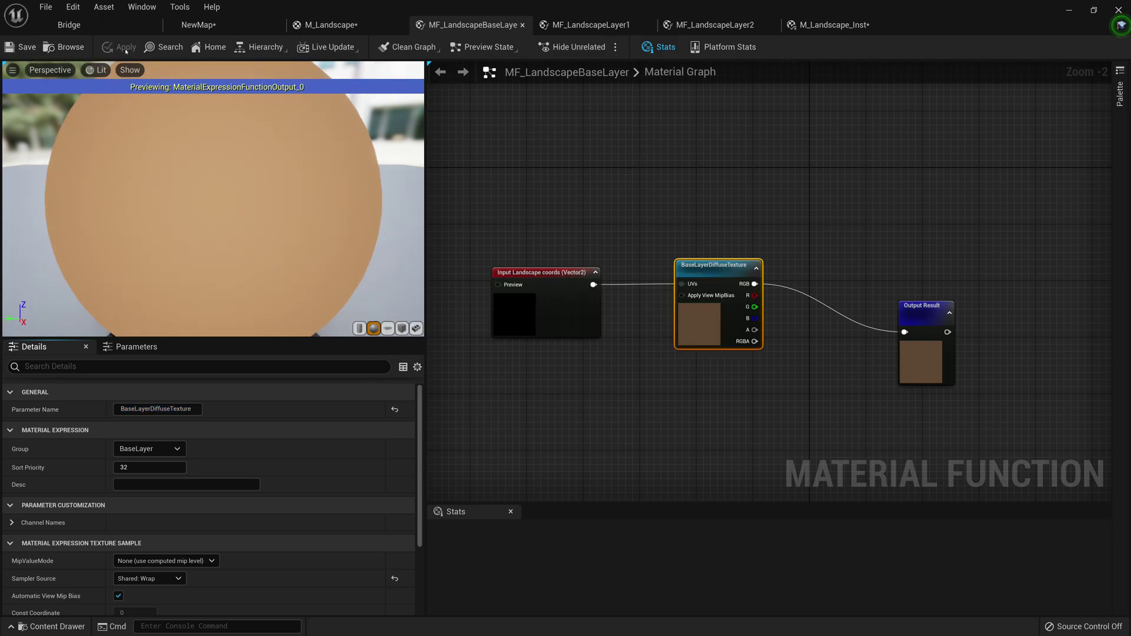
- Save MF_LandscapeLayer1 and apply the changes to MF_LandscapeLayer2 so both renamed parameters take effect
left_click(589, 24)
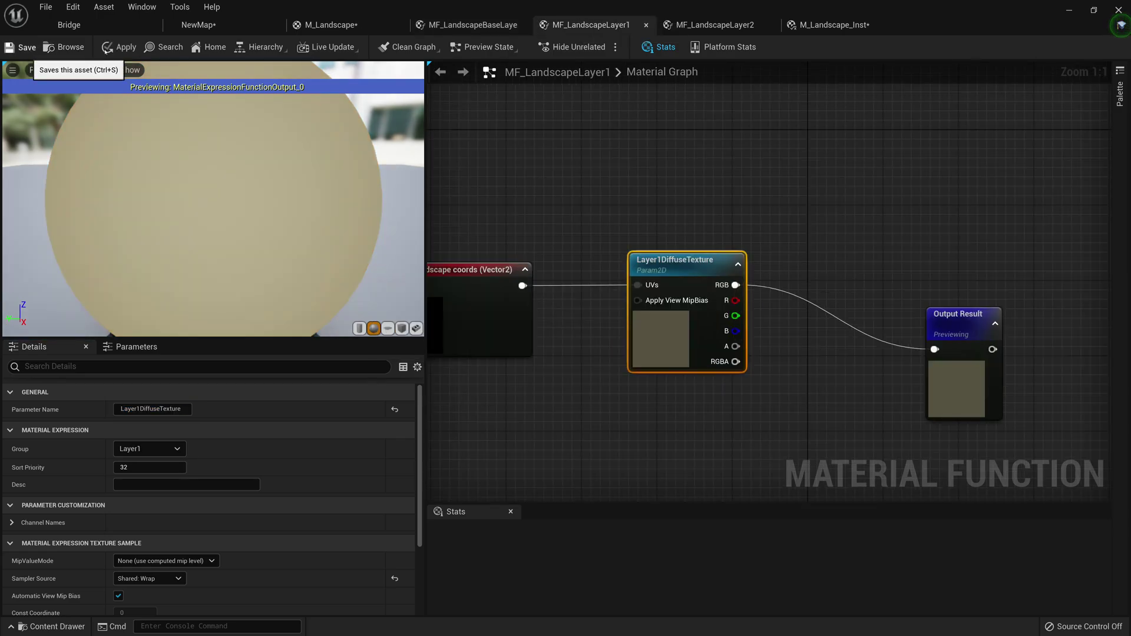
left_click(25, 49)
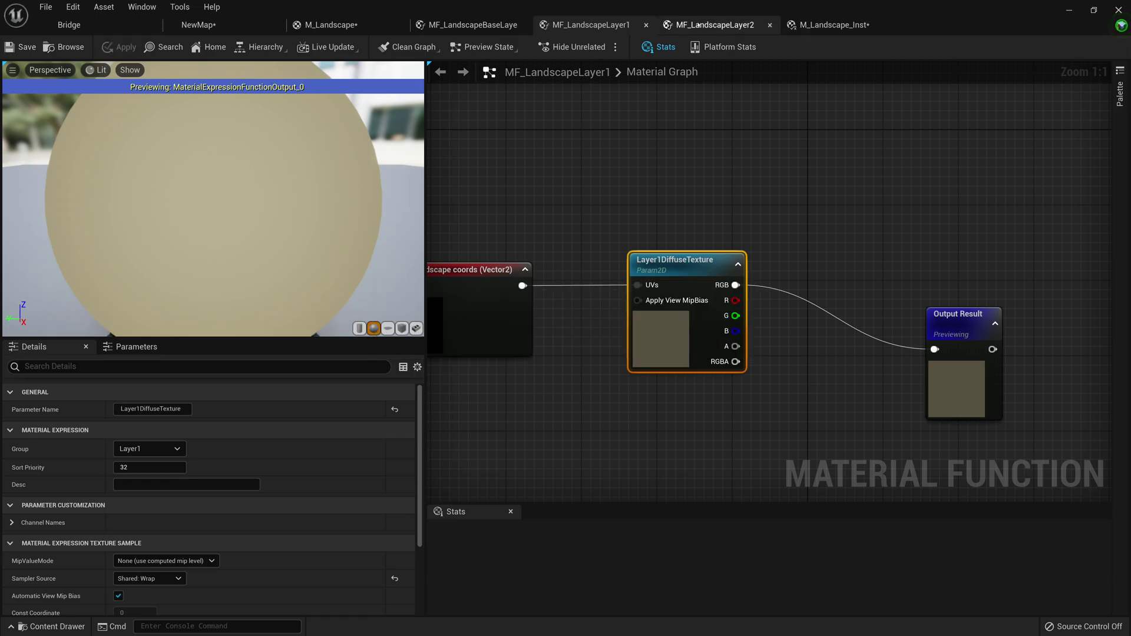
left_click(715, 24)
left_click(117, 46)
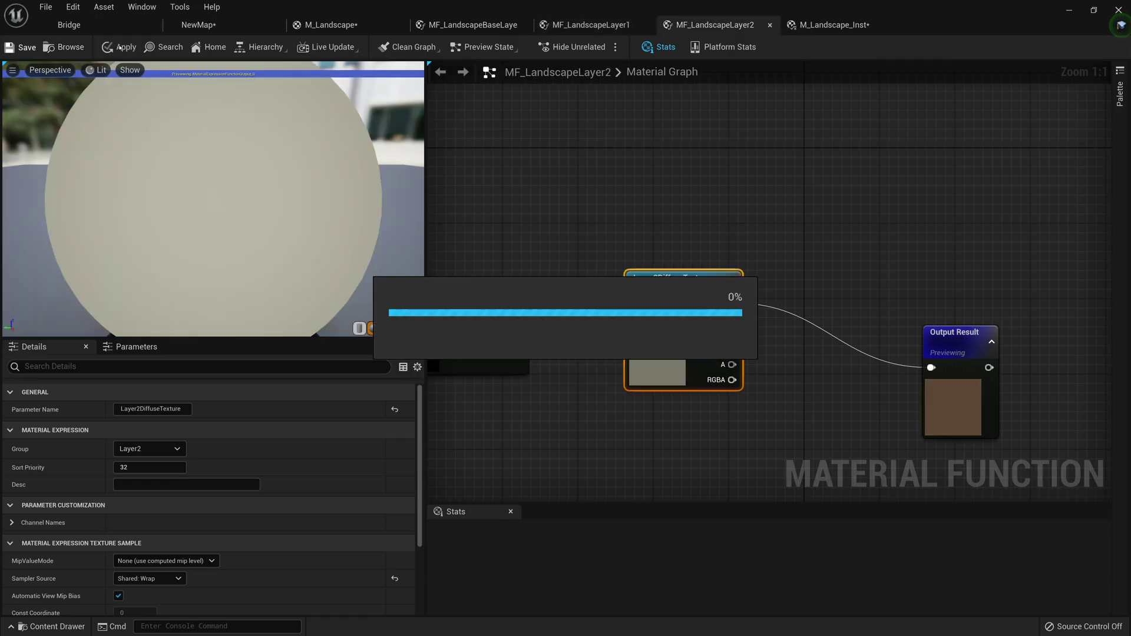
- Examine the landscape in NewMap, the parameter list of M_Landscape, and the per-layer texture parameters in M_Landscape_Inst
left_click(198, 24)
right_click_drag(538, 290, 538, 290)
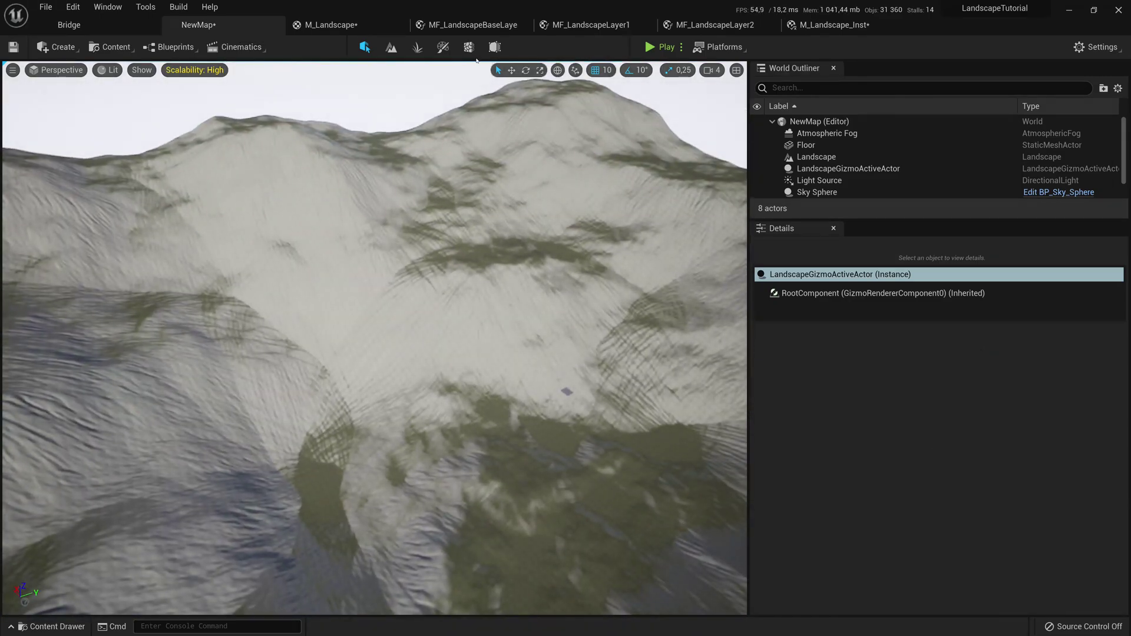
left_click(832, 24)
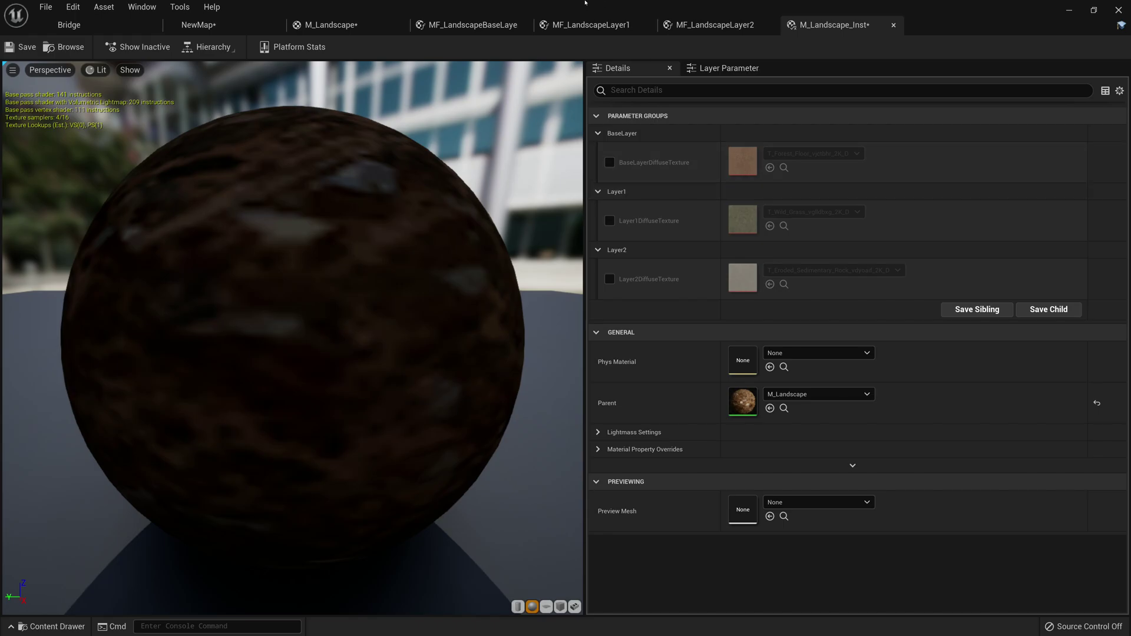
left_click(330, 25)
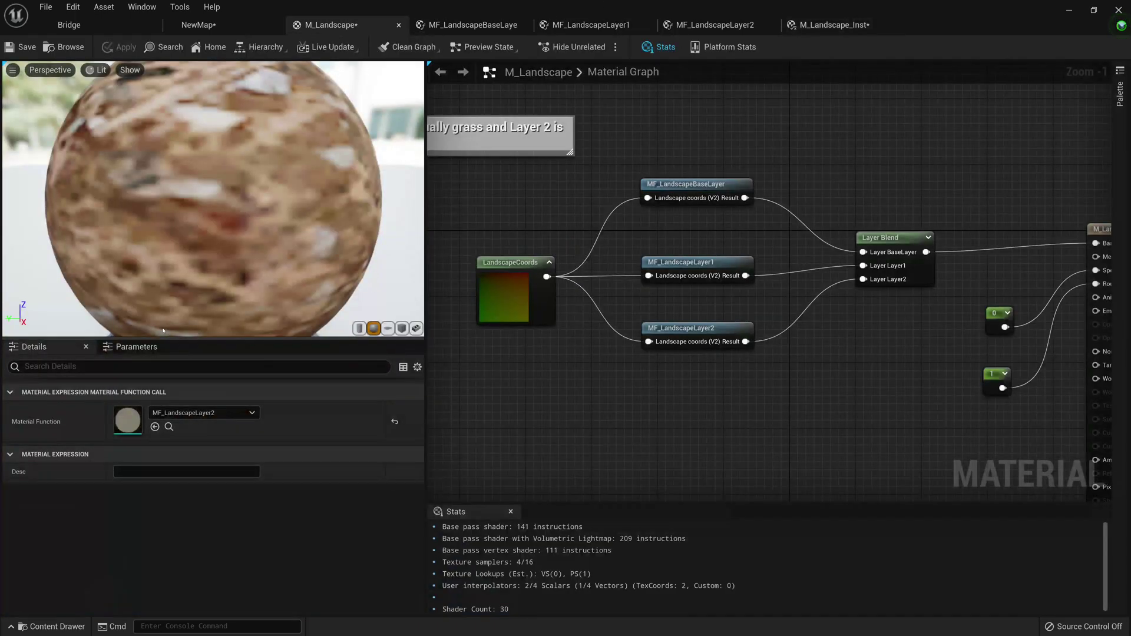
left_click(136, 347)
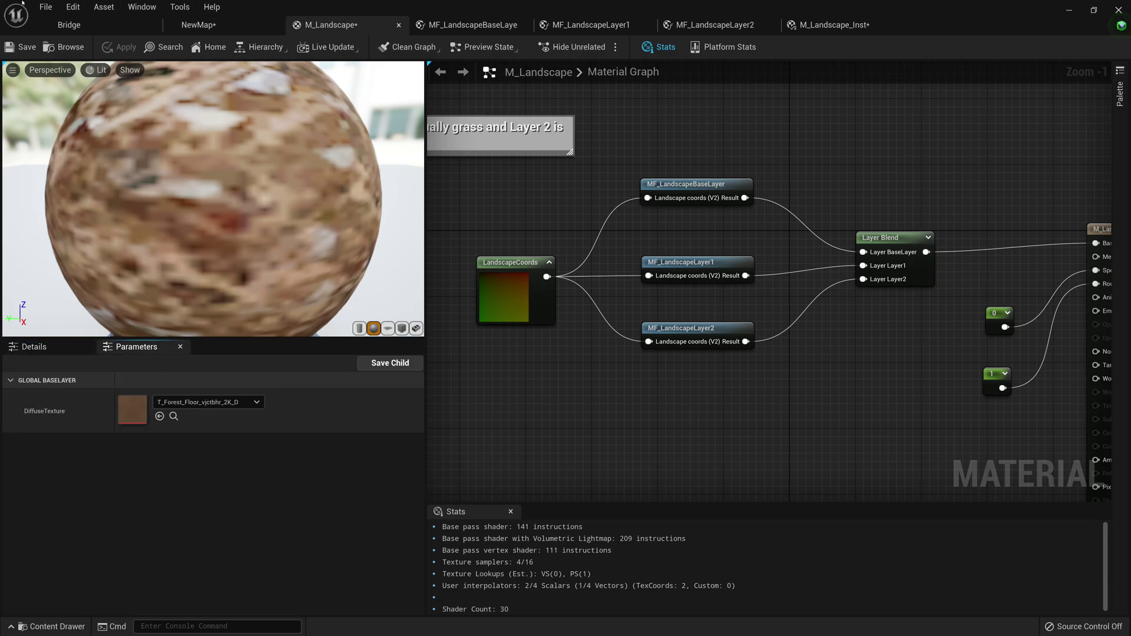
left_click(591, 25)
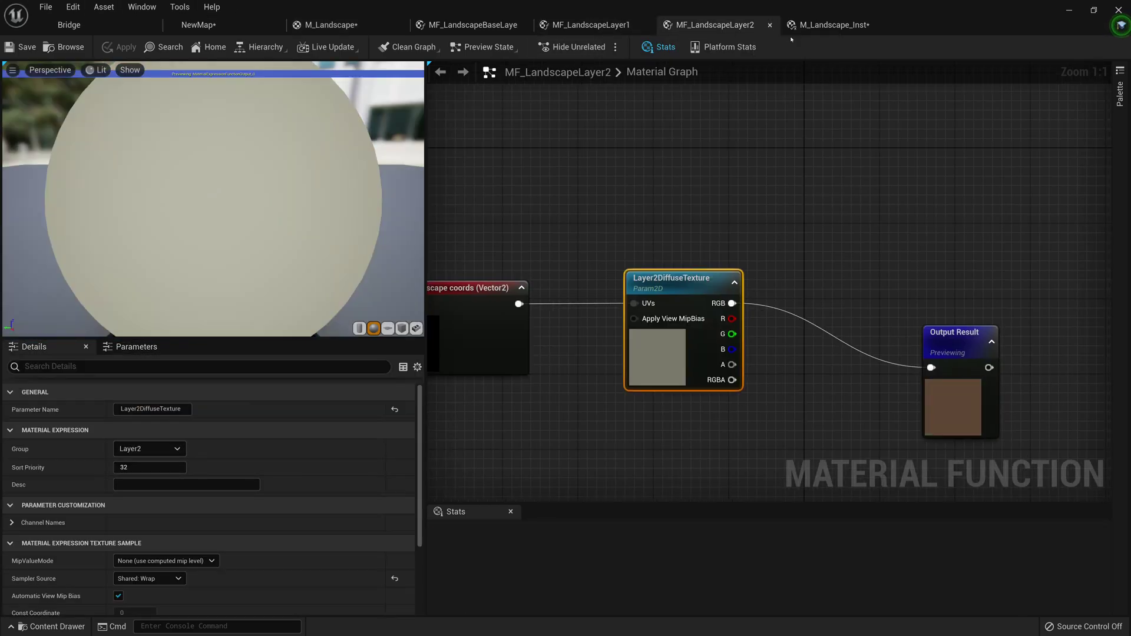
left_click(833, 25)
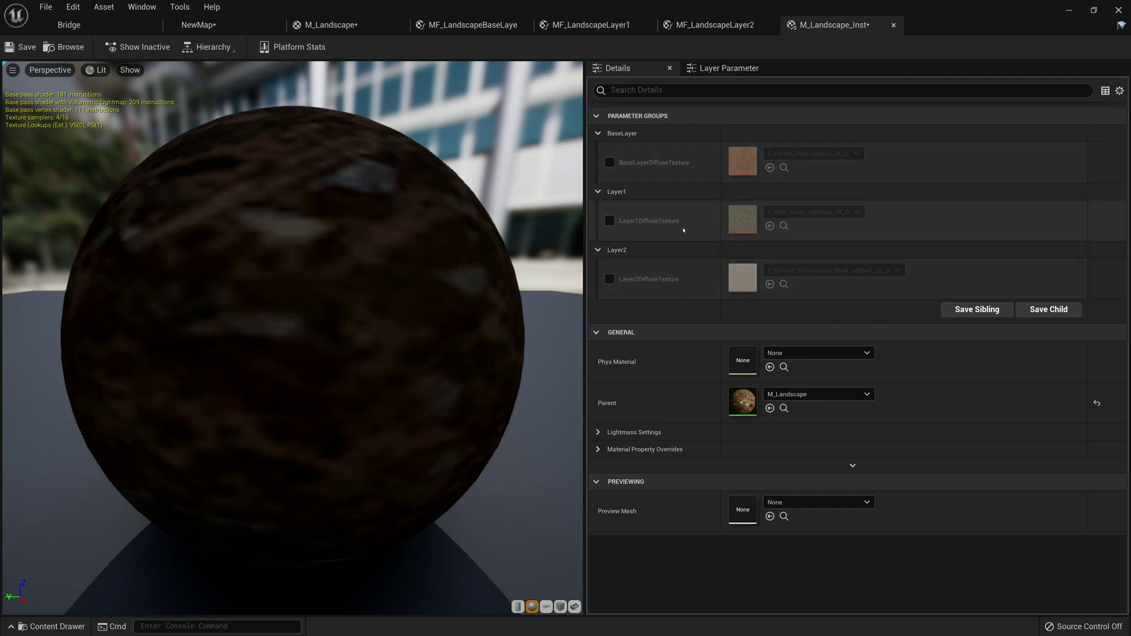
- Enable the Layer2DiffuseTexture override in M_Landscape_Inst, disable it again, and save the instance
left_click(610, 279)
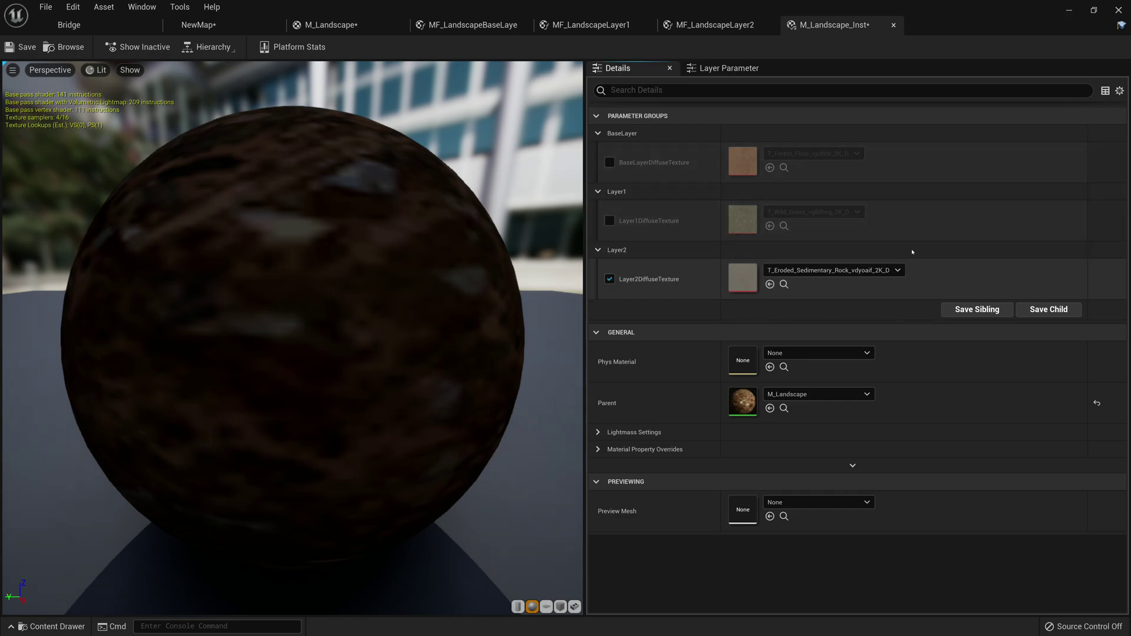
left_click(610, 279)
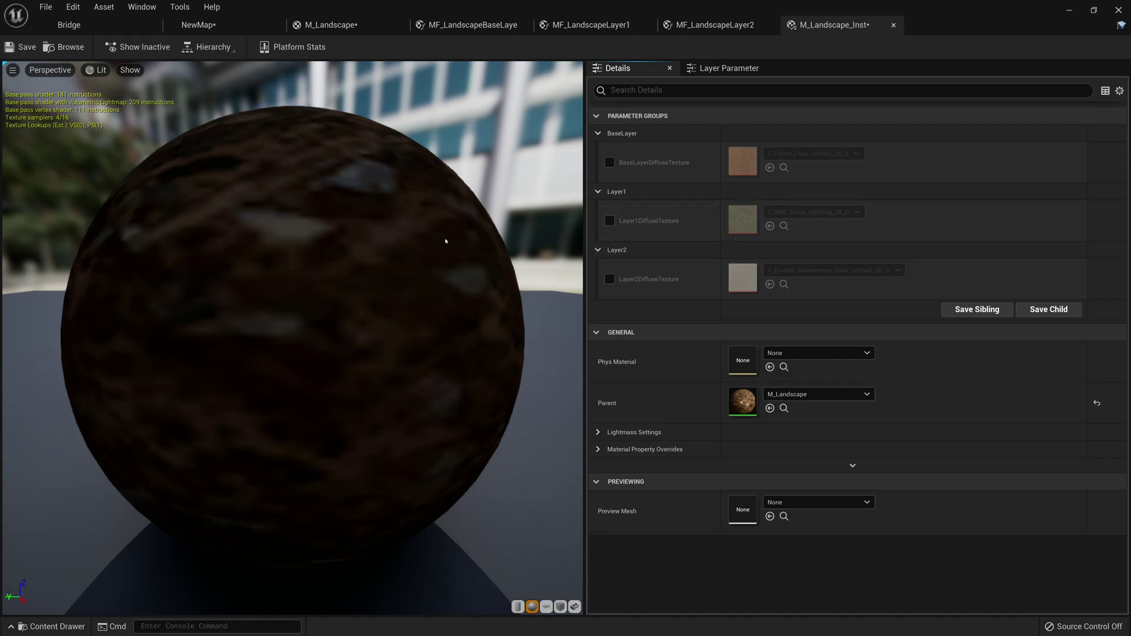
left_click(19, 51)
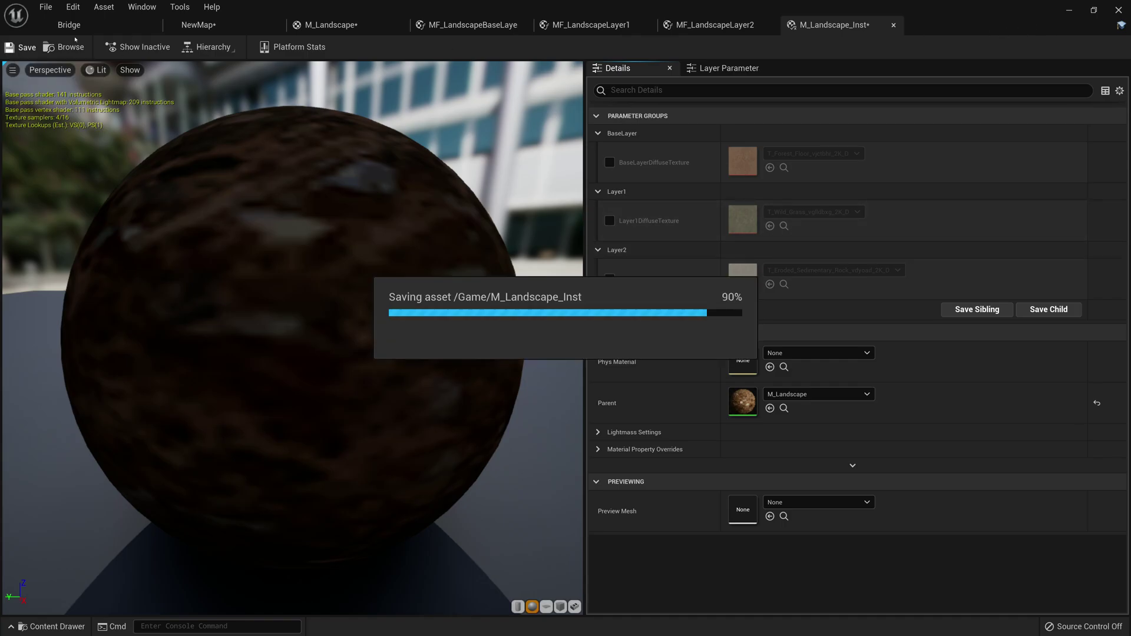
- Check M_Landscape and the landscape in NewMap, and return to the MF_LandscapeBaseLayer graph at its texture parameter node
left_click(341, 25)
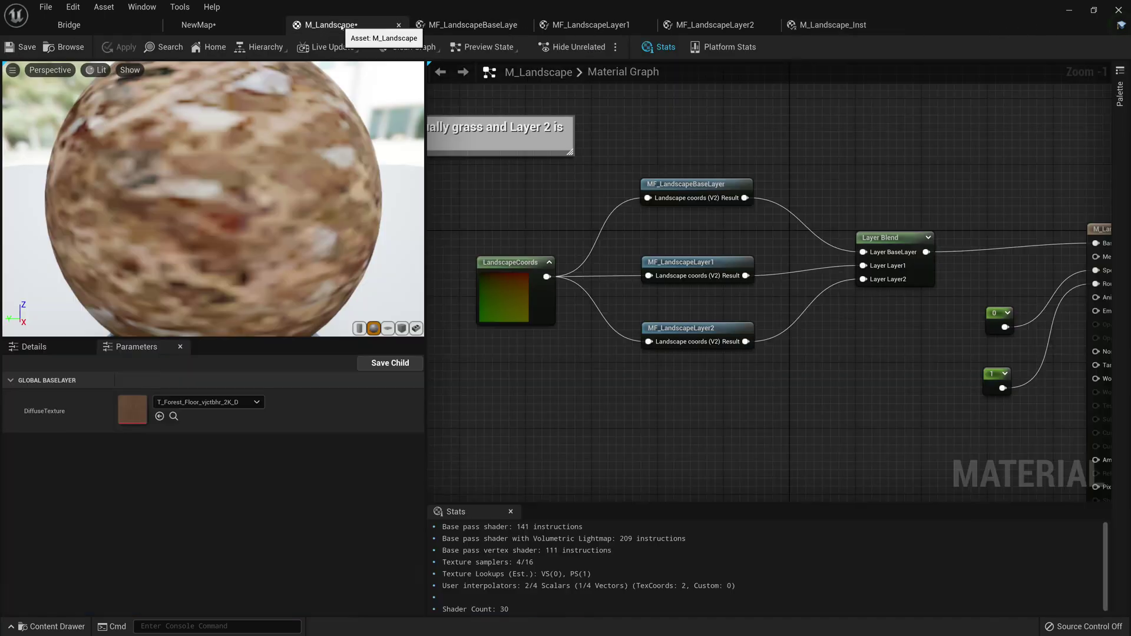
left_click(199, 25)
mouse_move(354, 294)
right_mouse_down()
mouse_move(383, 277)
mouse_move(359, 265)
mouse_move(353, 277)
mouse_move(366, 265)
mouse_move(377, 277)
mouse_move(410, 268)
right_mouse_up()
left_click(468, 24)
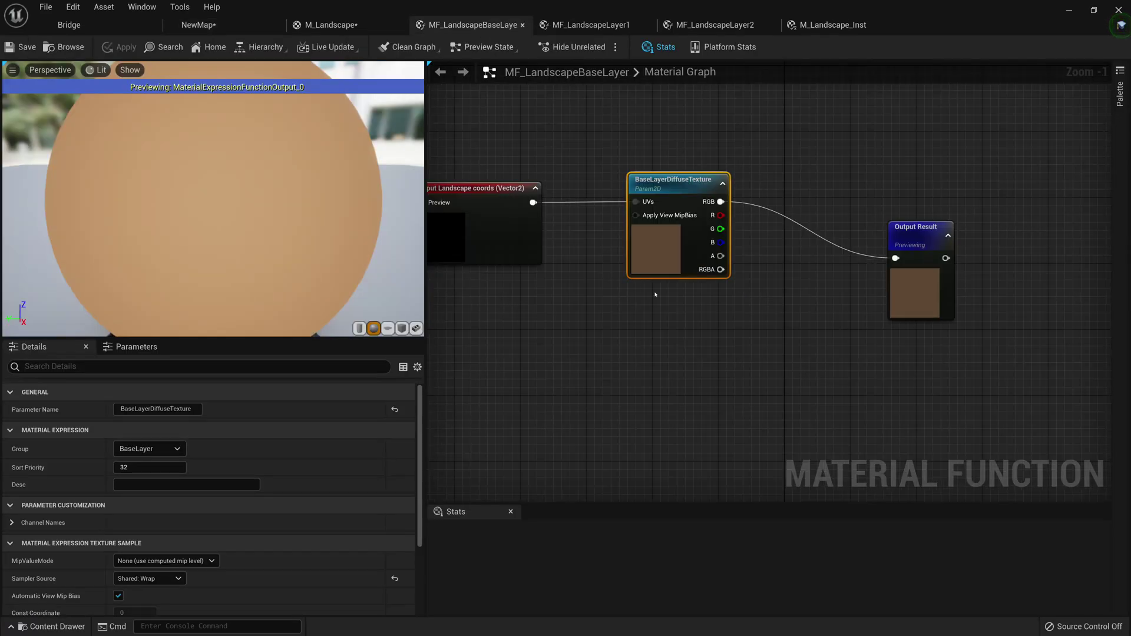
right_click_drag(809, 384, 723, 352)
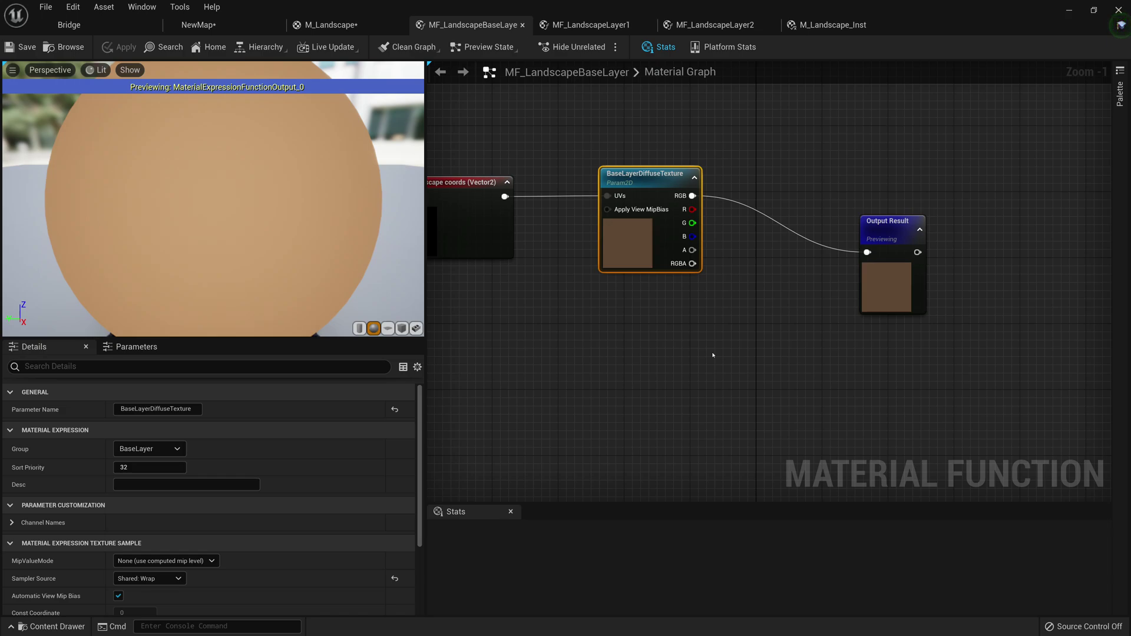
scroll(703, 346, "up", 1)
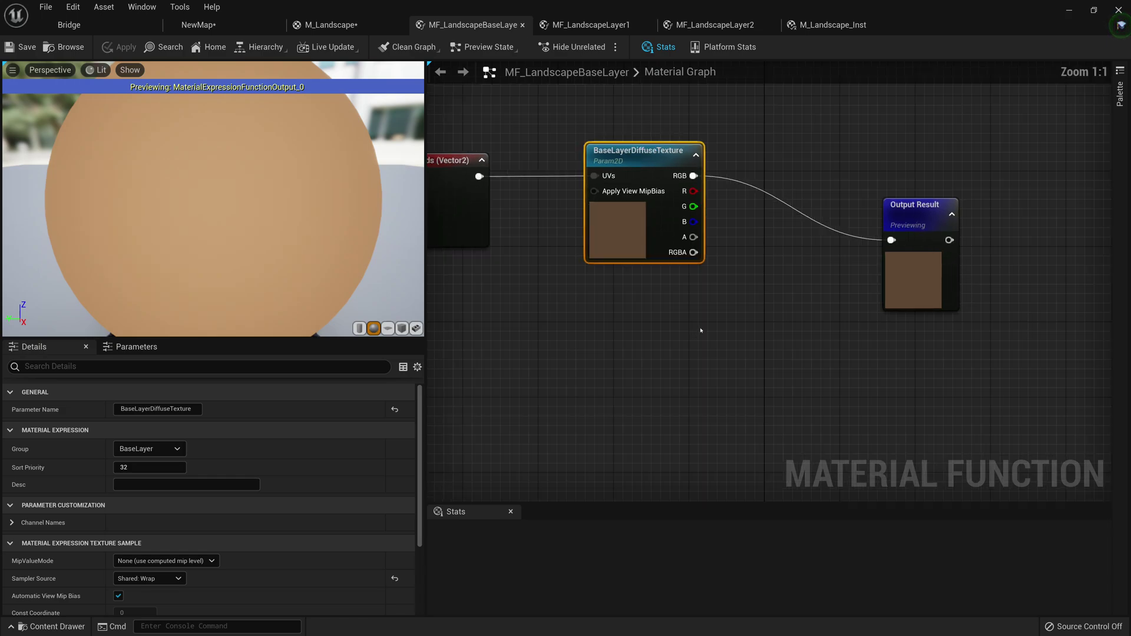